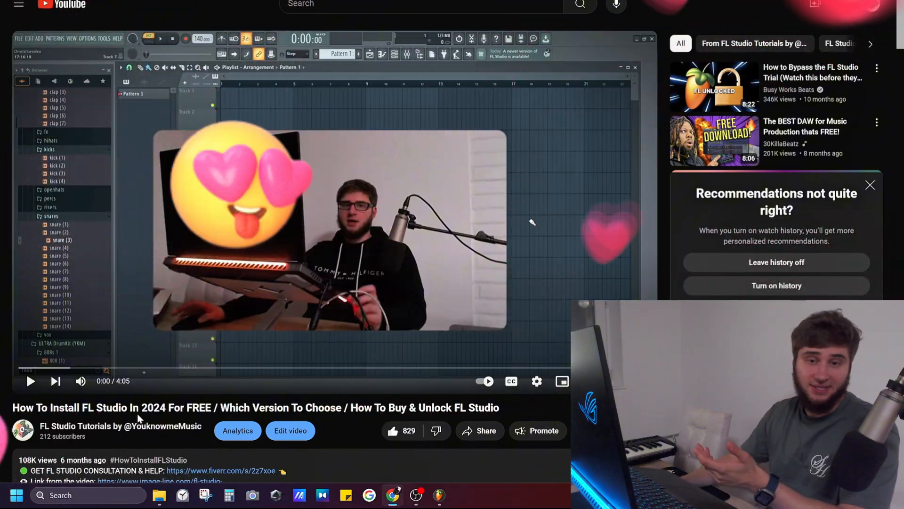
{"action": "scroll", "coordinate": [146, 396], "scroll_direction": "down", "scroll_amount": 10}
{"action": "scroll", "coordinate": [155, 382], "scroll_direction": "down", "scroll_amount": 10}
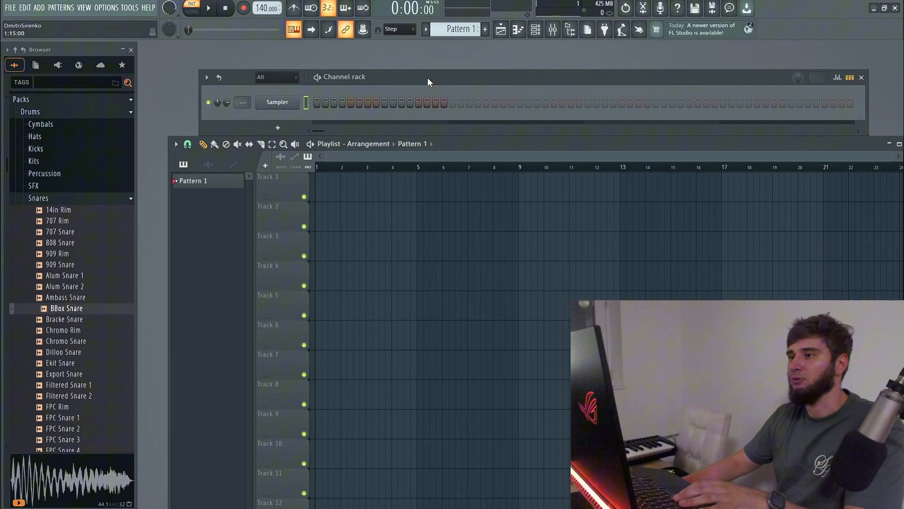
Step: Move the Channel rack up above the Playlist, and resize and reposition the Playlist window beneath it
{"action": "left_click_drag", "start_coordinate": [428, 82], "coordinate": [436, 63]}
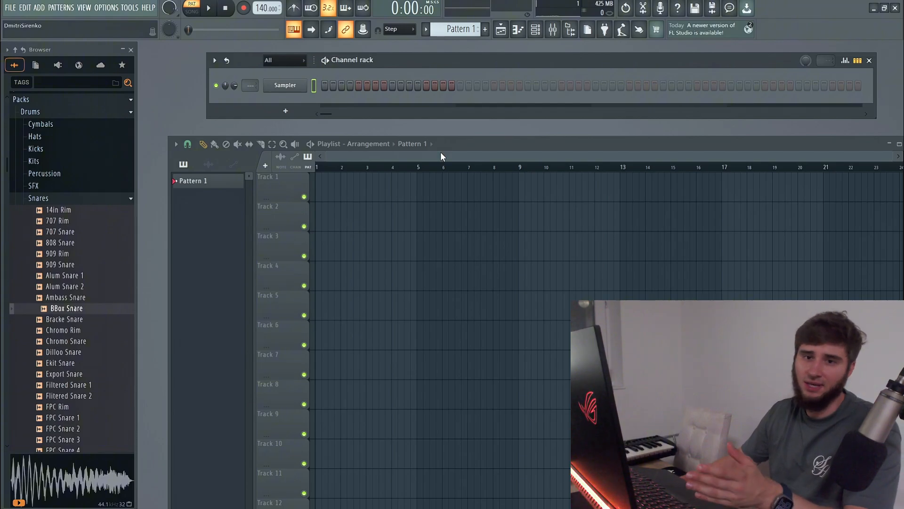
{"action": "left_click_drag", "start_coordinate": [415, 61], "coordinate": [393, 62]}
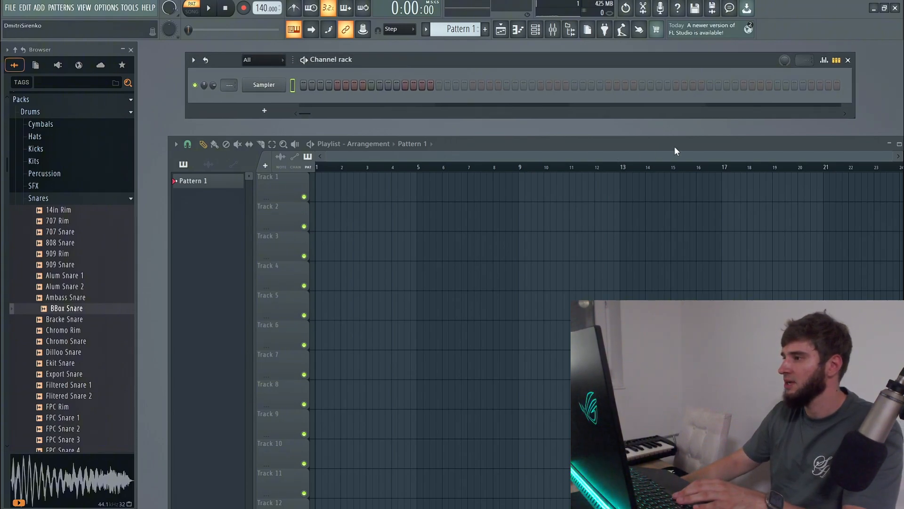
{"action": "left_click_drag", "start_coordinate": [675, 147], "coordinate": [614, 139]}
{"action": "left_click_drag", "start_coordinate": [856, 129], "coordinate": [725, 201]}
{"action": "left_click_drag", "start_coordinate": [483, 206], "coordinate": [610, 153]}
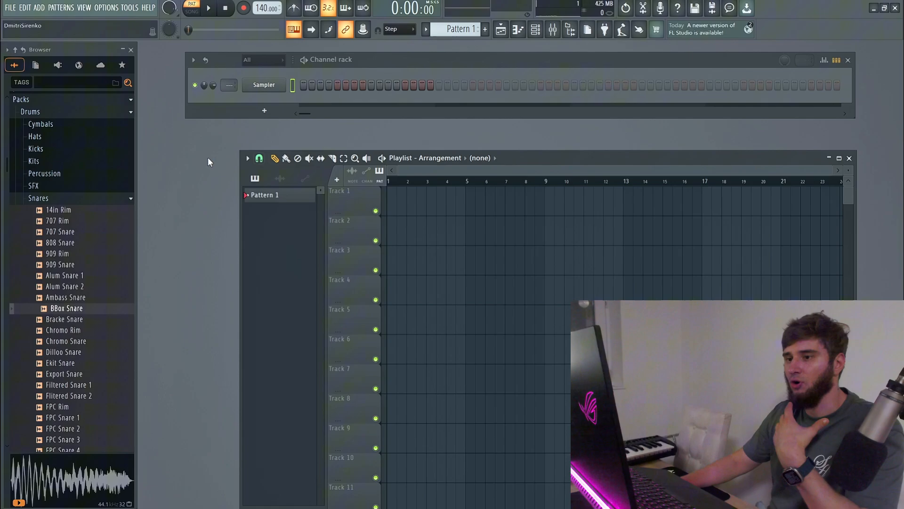
Step: Collapse the Drums and Packs folders in the Browser and show its FL Cloud sounds page
{"action": "left_click", "coordinate": [31, 112]}
{"action": "scroll", "coordinate": [38, 188], "scroll_direction": "up", "scroll_amount": 3}
{"action": "left_click", "coordinate": [29, 303]}
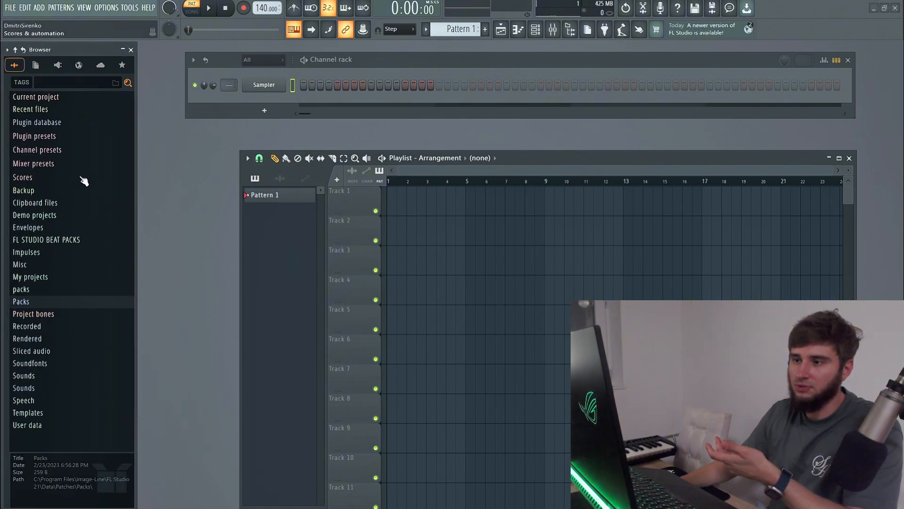
{"action": "left_click", "coordinate": [100, 66]}
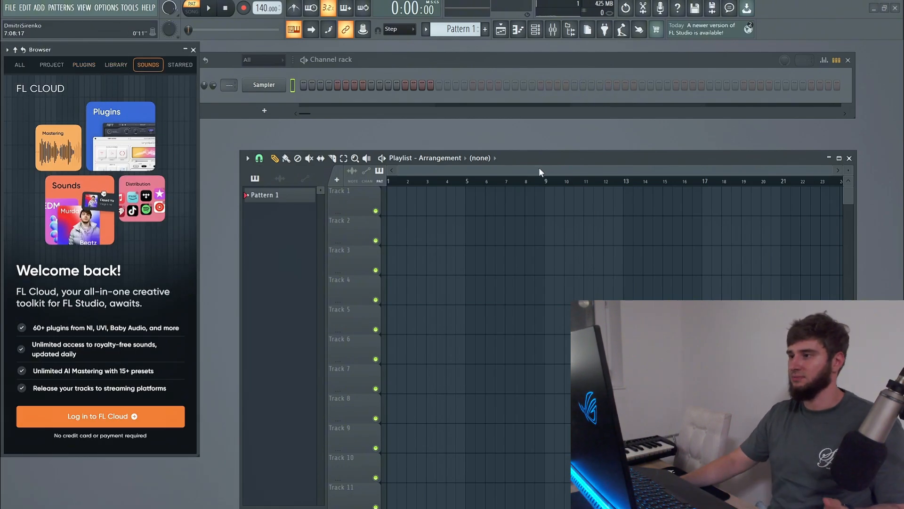
Step: Move the Channel rack clear of the widened Browser and hide the Playlist window
{"action": "left_click_drag", "start_coordinate": [474, 60], "coordinate": [527, 72]}
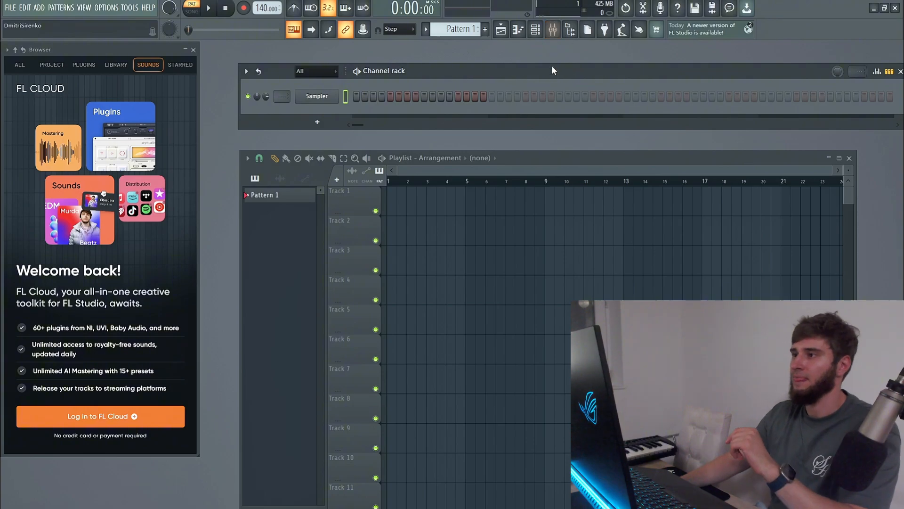
{"action": "left_click", "coordinate": [504, 34]}
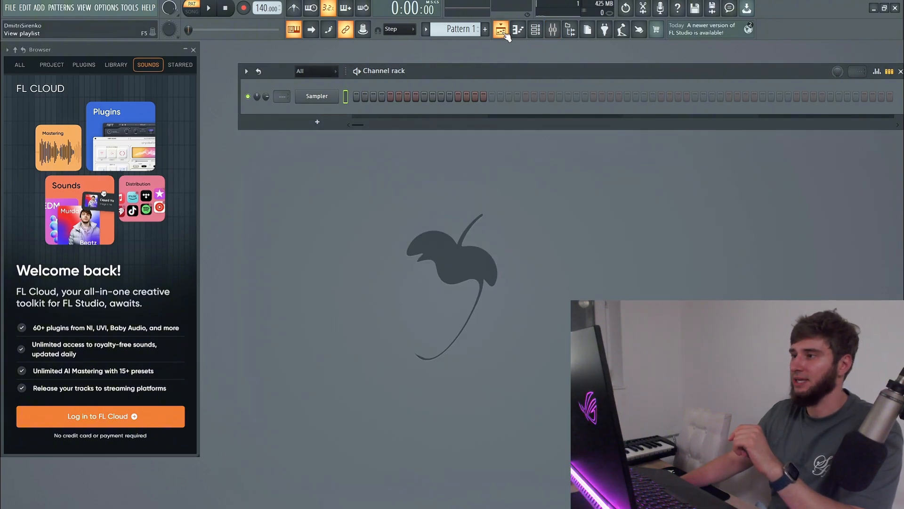
{"action": "left_click", "coordinate": [505, 34]}
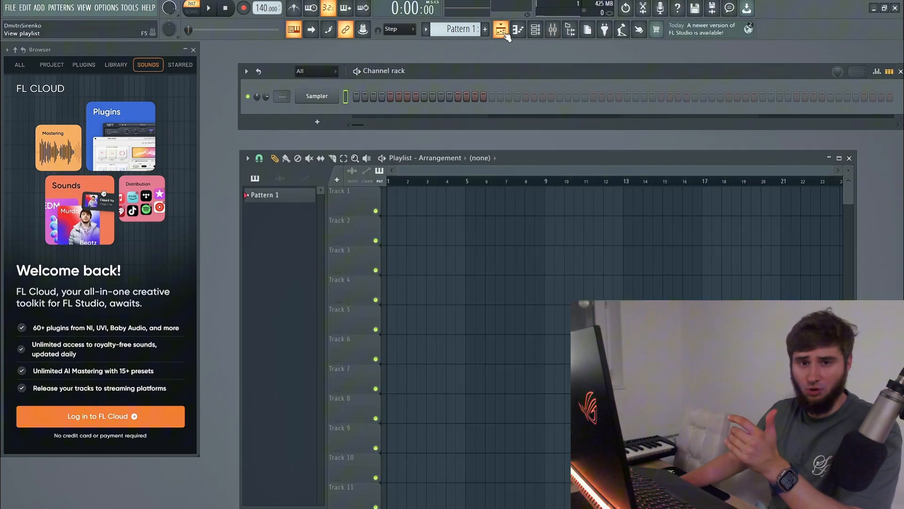
{"action": "left_click", "coordinate": [506, 34]}
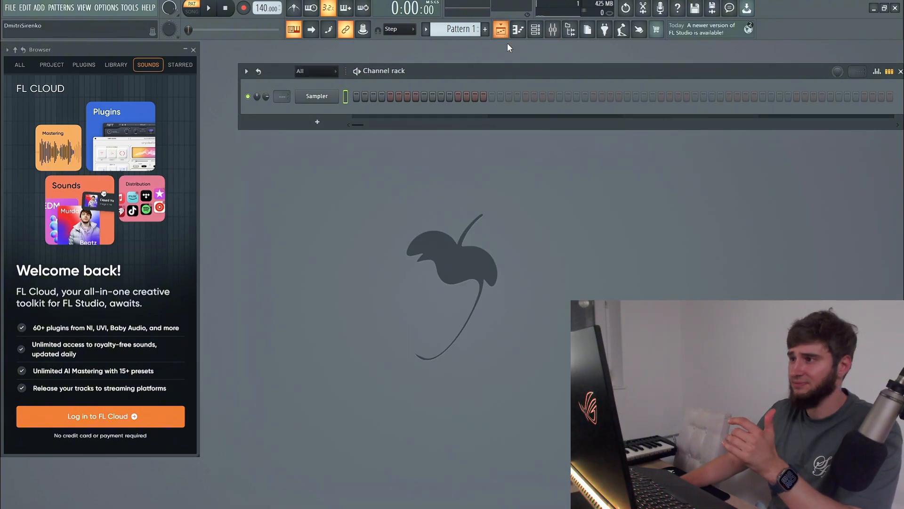
Step: Toggle the Piano roll's visibility and close the Channel rack and Browser to leave the workspace empty
{"action": "left_click", "coordinate": [518, 29]}
{"action": "left_click", "coordinate": [518, 29]}
{"action": "left_click", "coordinate": [518, 29]}
{"action": "left_click", "coordinate": [518, 29]}
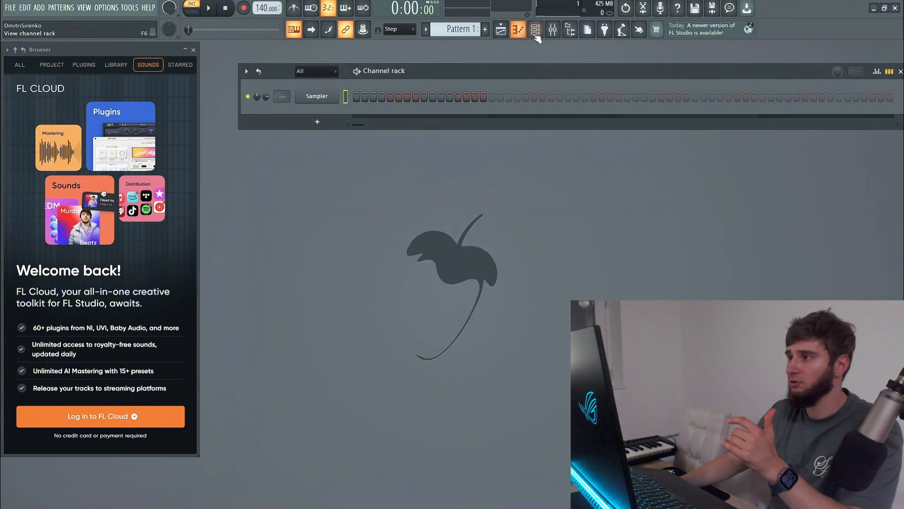
{"action": "left_click", "coordinate": [535, 30]}
{"action": "left_click", "coordinate": [570, 33]}
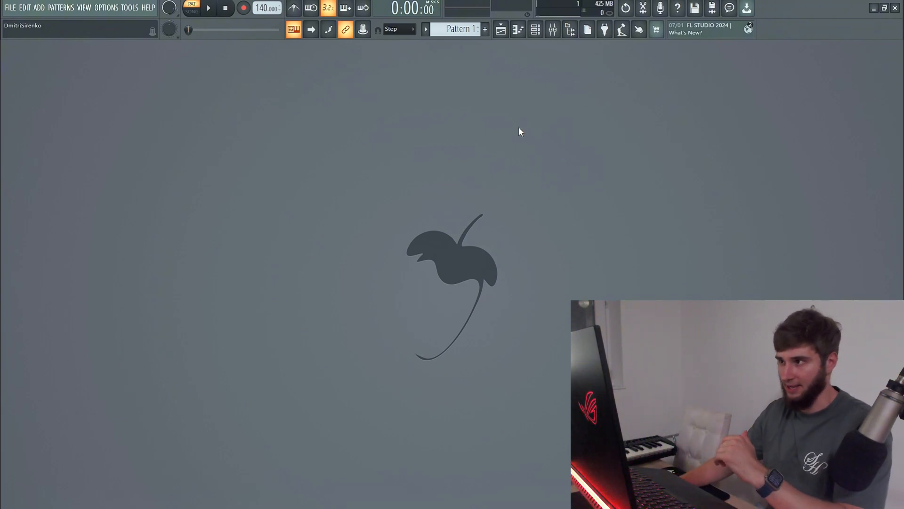
Step: Reopen the Browser, shift it slightly, and switch through its Library view to the listing of all folders
{"action": "left_click", "coordinate": [572, 31]}
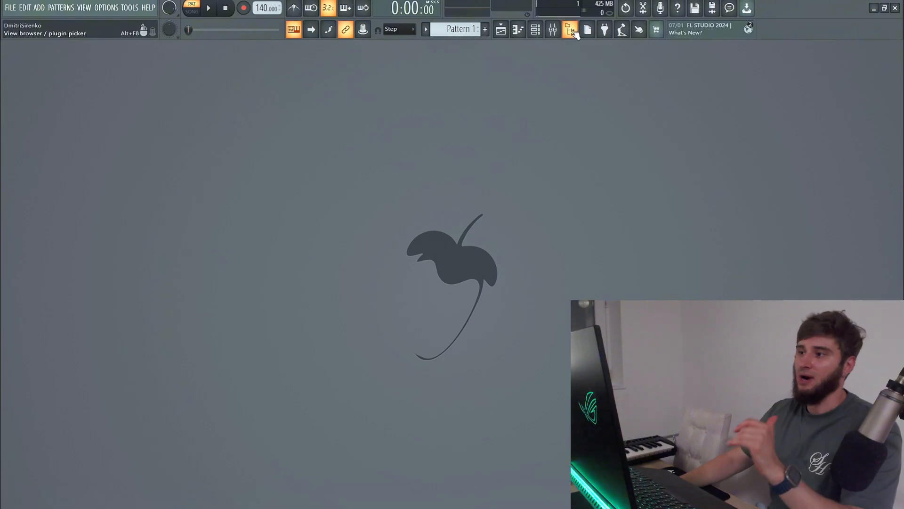
{"action": "left_click", "coordinate": [572, 32]}
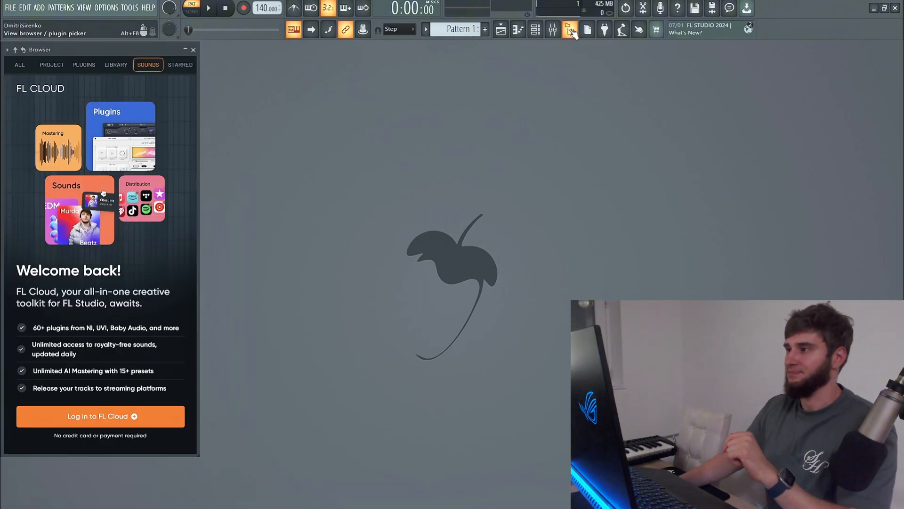
{"action": "left_click_drag", "start_coordinate": [100, 46], "coordinate": [109, 58]}
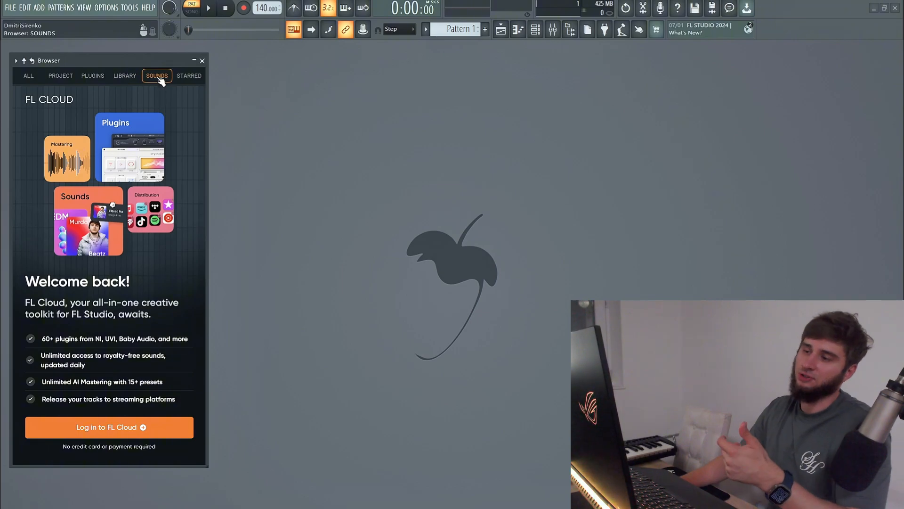
{"action": "left_click", "coordinate": [125, 75]}
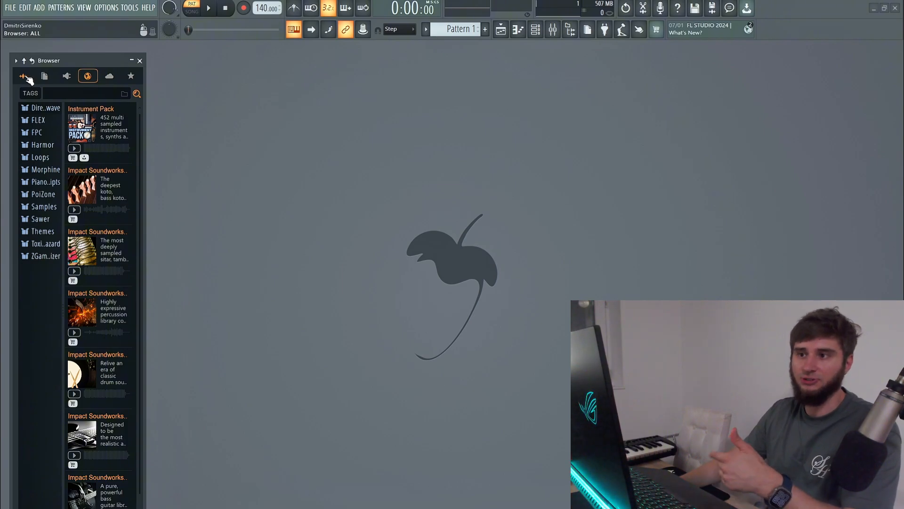
{"action": "left_click", "coordinate": [24, 76]}
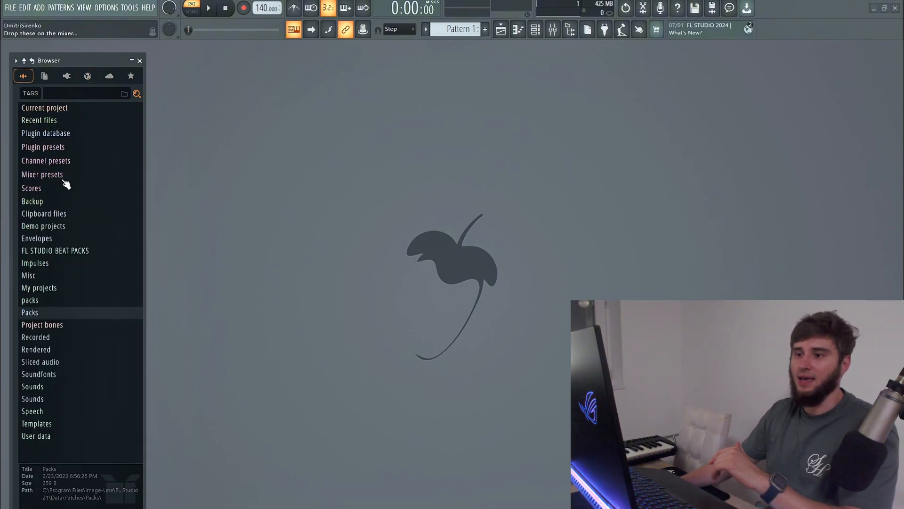
Step: Expand the Packs folder down to the Kicks samples inside Drums
{"action": "left_click", "coordinate": [30, 313]}
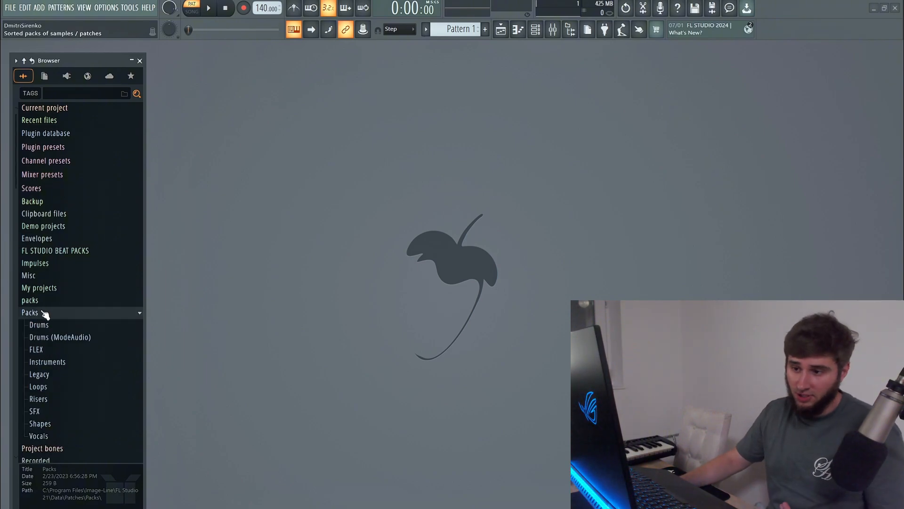
{"action": "scroll", "coordinate": [52, 315], "scroll_direction": "down", "scroll_amount": 4}
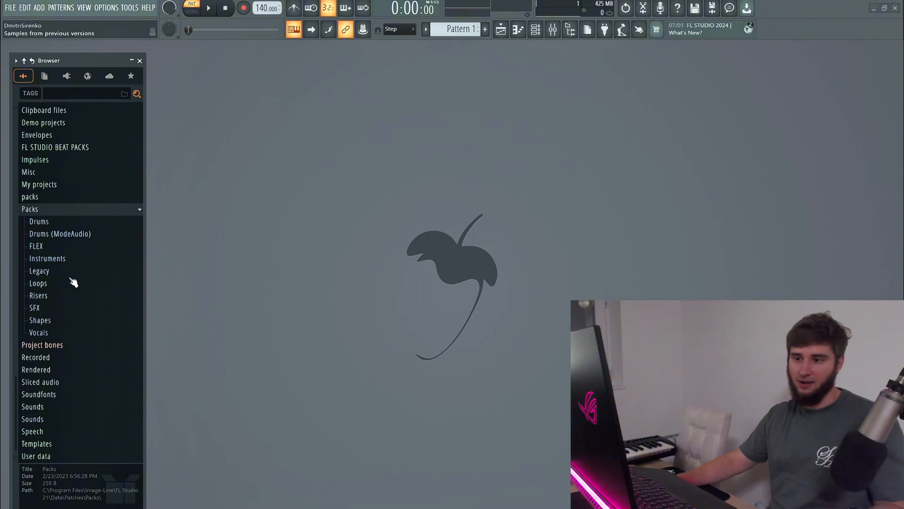
{"action": "left_click", "coordinate": [51, 225]}
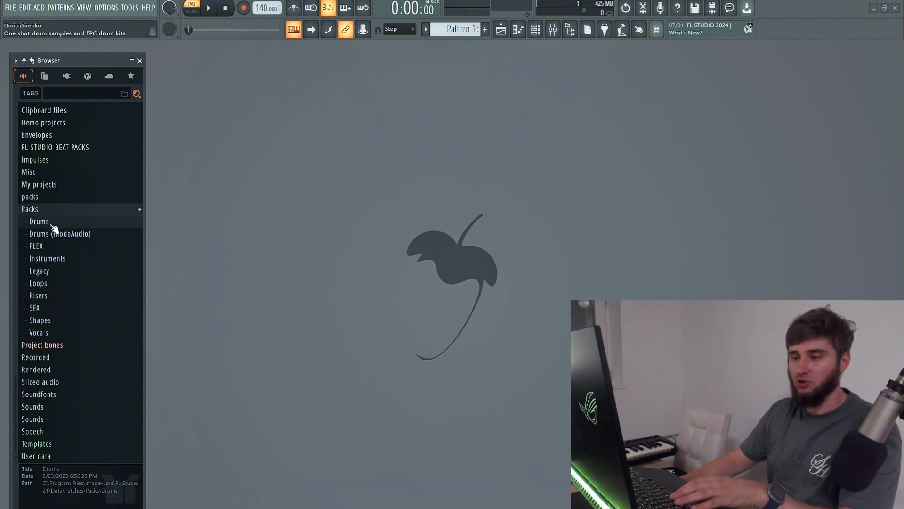
{"action": "left_click", "coordinate": [55, 316]}
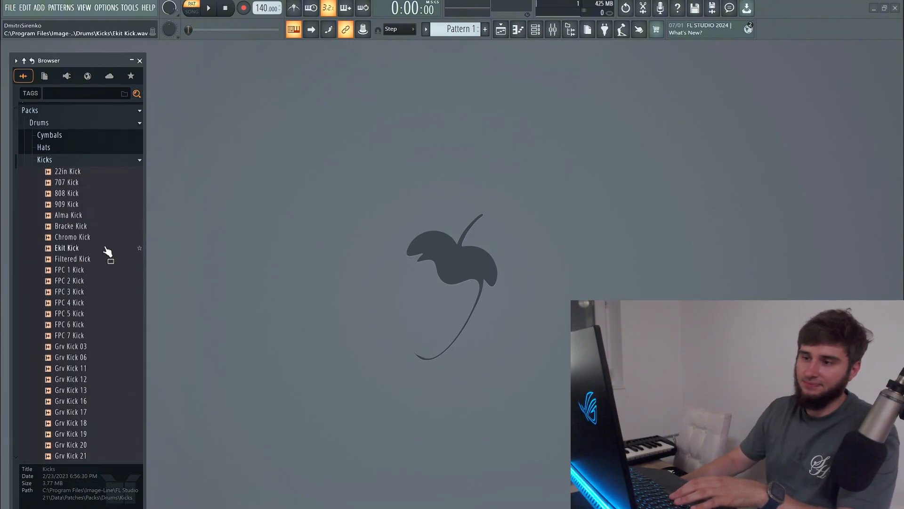
Step: Preview several kick samples, including 909 Kick, Filtered Kick, FPC 6 Kick, Grv Kick 06 and FPC 3 Kick
{"action": "left_click", "coordinate": [70, 204]}
{"action": "left_click", "coordinate": [75, 259]}
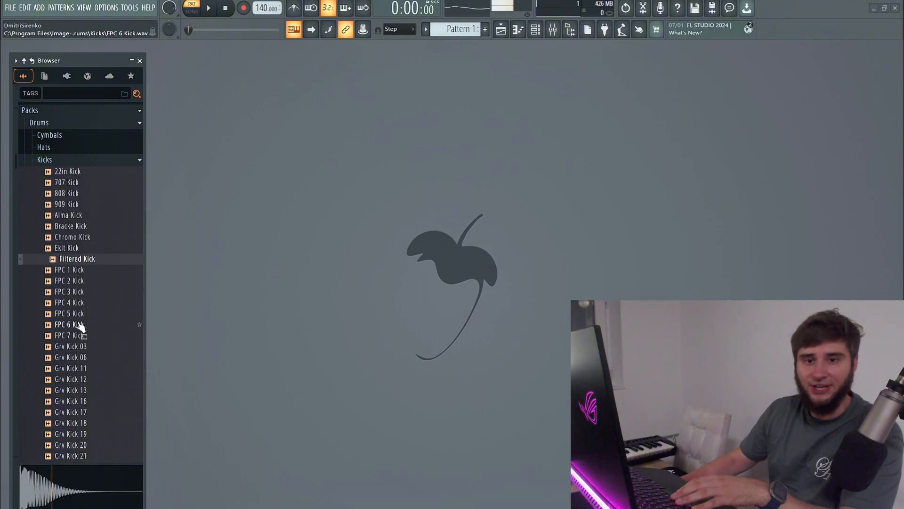
{"action": "left_click", "coordinate": [75, 324]}
{"action": "left_click", "coordinate": [78, 358]}
{"action": "left_click", "coordinate": [80, 379]}
{"action": "left_click", "coordinate": [80, 325]}
{"action": "left_click", "coordinate": [81, 292]}
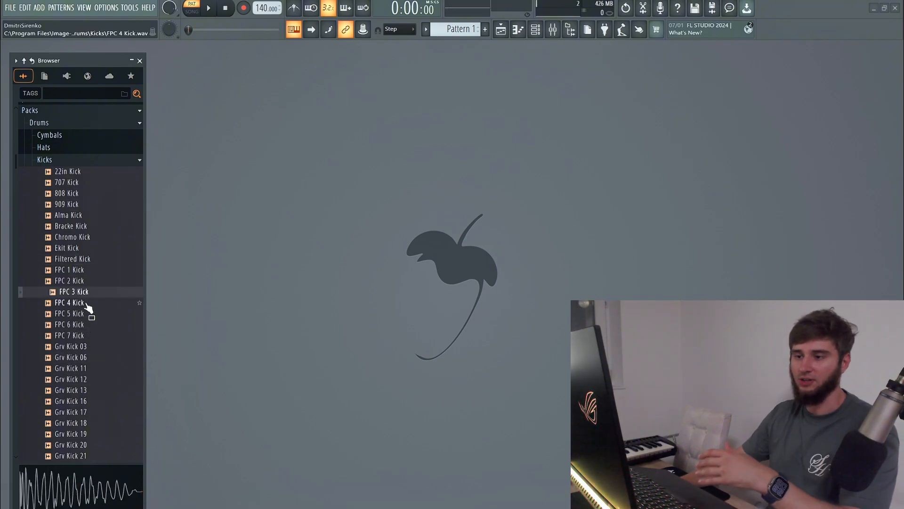
Step: Look through the Kits and Snares folders under Drums, previewing Ambass Snare and 909 Rim
{"action": "left_click", "coordinate": [71, 163]}
{"action": "left_click", "coordinate": [58, 172]}
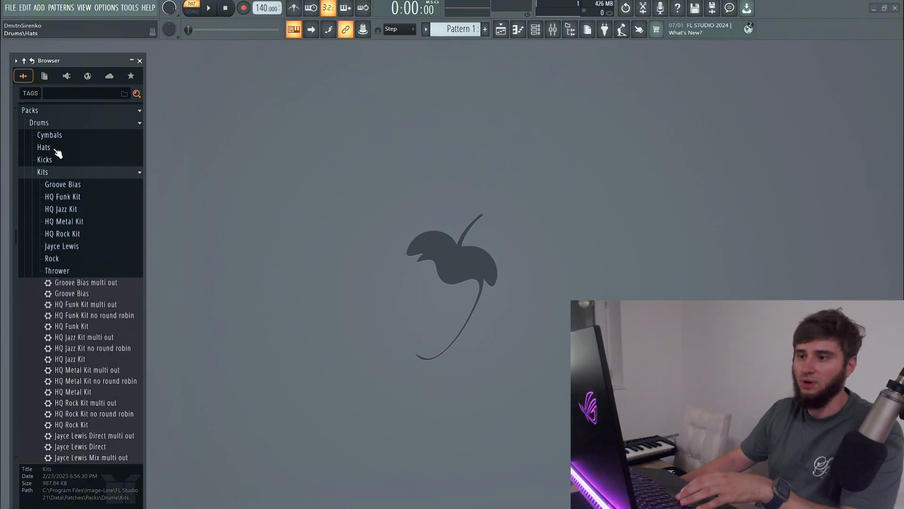
{"action": "left_click", "coordinate": [66, 172]}
{"action": "left_click", "coordinate": [57, 210]}
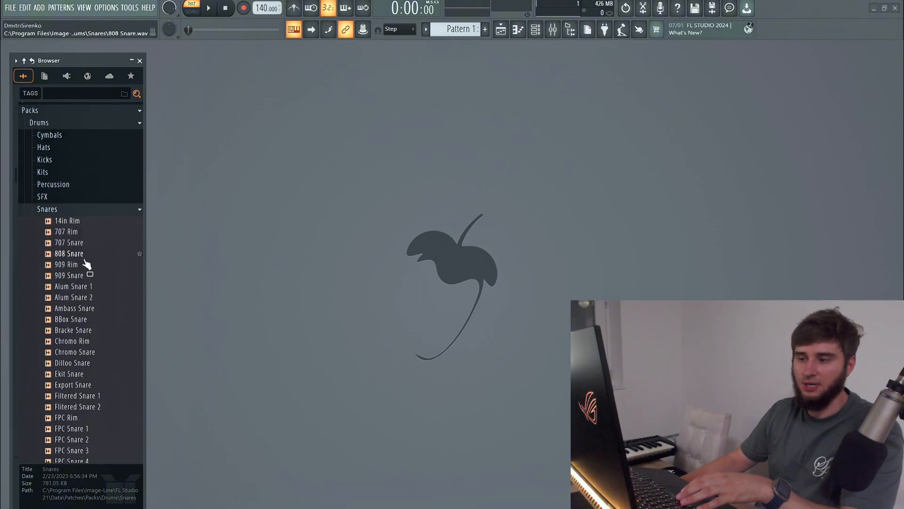
{"action": "left_click", "coordinate": [58, 212]}
{"action": "left_click", "coordinate": [73, 211]}
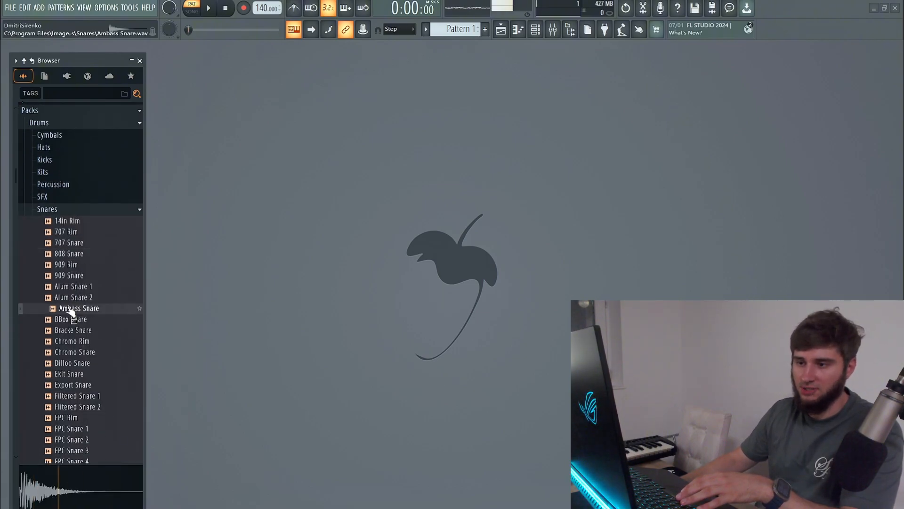
{"action": "left_click", "coordinate": [80, 267]}
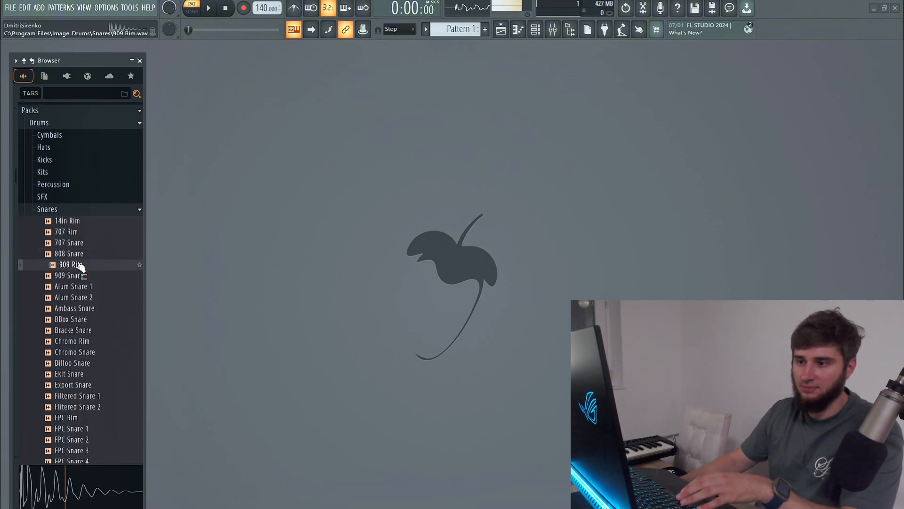
Step: Browse the samples in the Kicks, Hats and Cymbals folders under Drums
{"action": "left_click", "coordinate": [62, 160]}
{"action": "scroll", "coordinate": [65, 221], "scroll_direction": "down", "scroll_amount": 15}
{"action": "scroll", "coordinate": [75, 233], "scroll_direction": "up", "scroll_amount": 14}
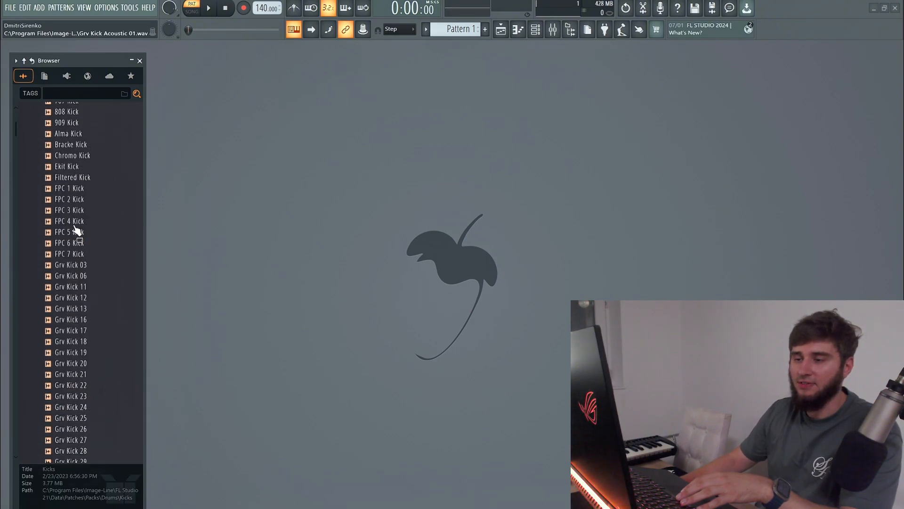
{"action": "scroll", "coordinate": [76, 236], "scroll_direction": "up", "scroll_amount": 4}
{"action": "left_click", "coordinate": [53, 180]}
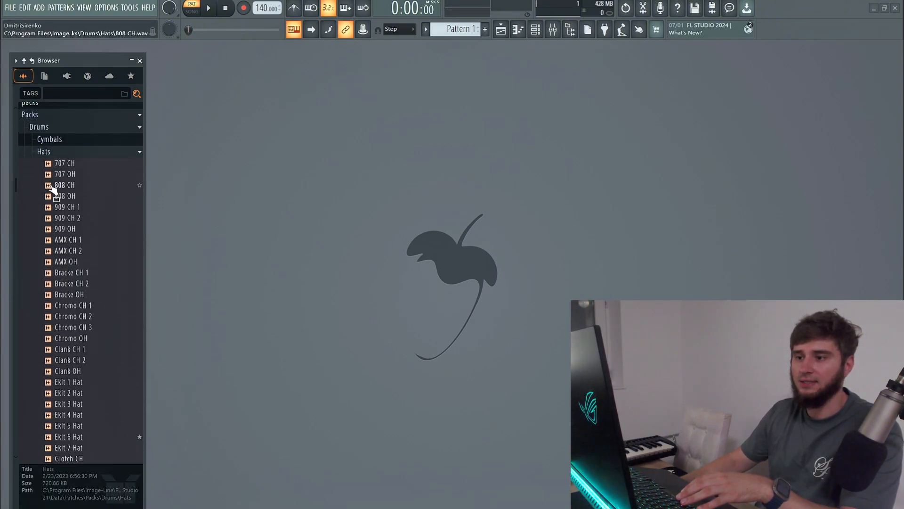
{"action": "left_click", "coordinate": [54, 149]}
{"action": "left_click", "coordinate": [54, 159]}
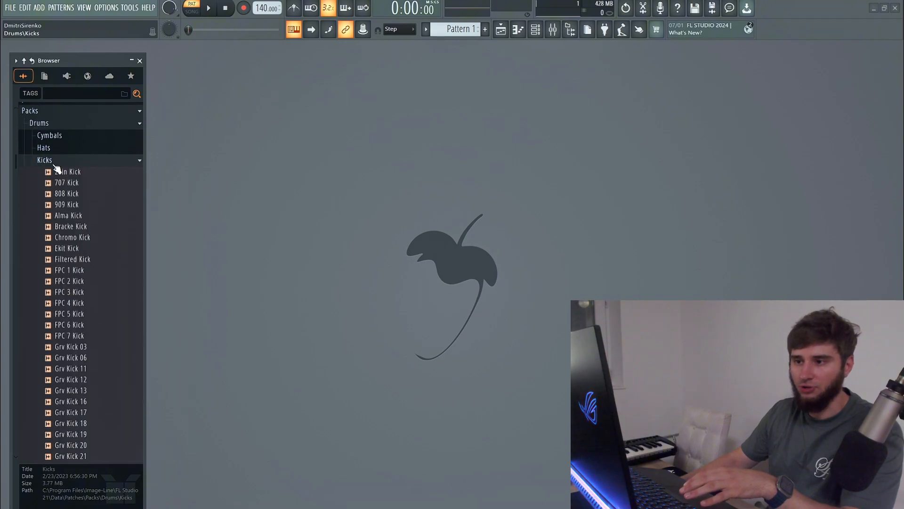
{"action": "left_click", "coordinate": [52, 150]}
{"action": "left_click", "coordinate": [51, 136]}
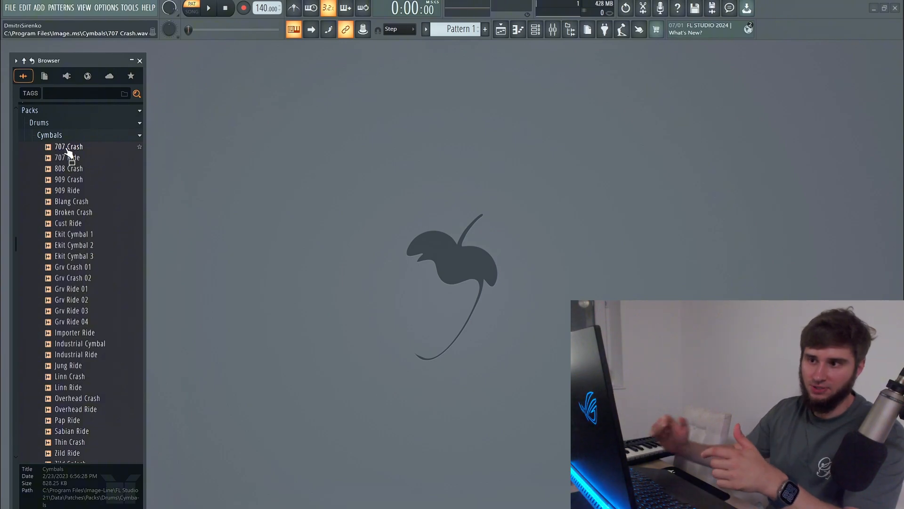
Step: Collapse the Cymbals folder, expand Kicks in its place, and open the Channel rack
{"action": "right_click", "coordinate": [23, 77]}
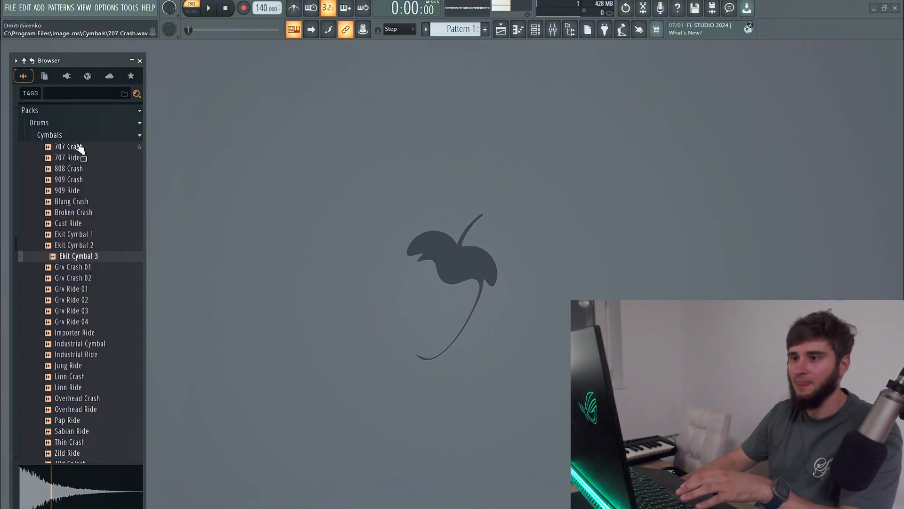
{"action": "left_click", "coordinate": [118, 139]}
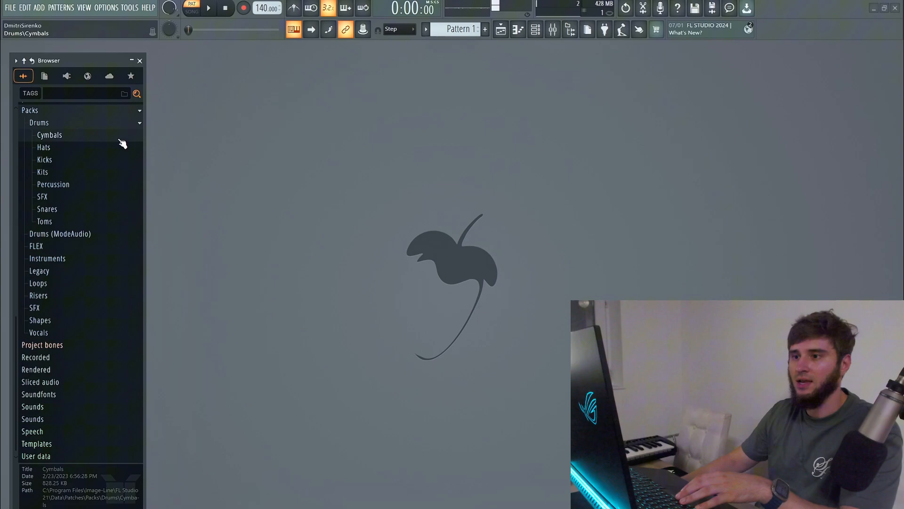
{"action": "left_click", "coordinate": [69, 162]}
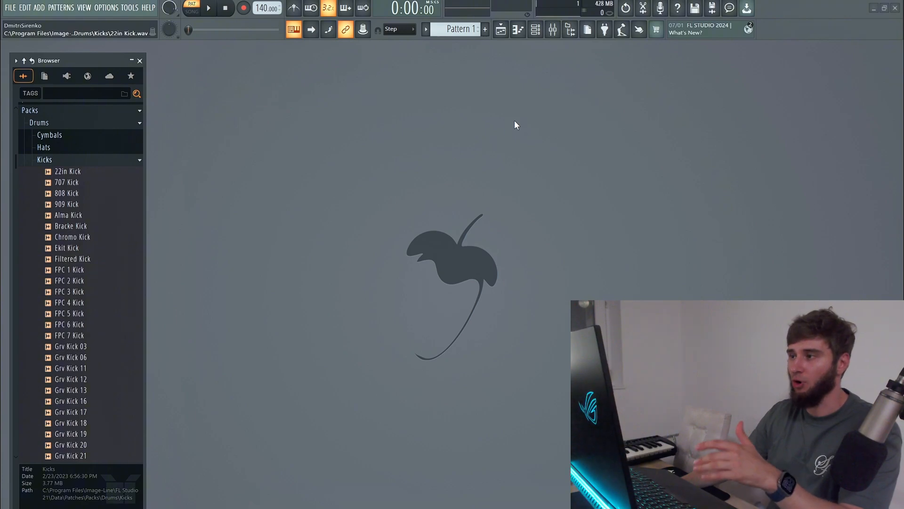
{"action": "left_click", "coordinate": [536, 30]}
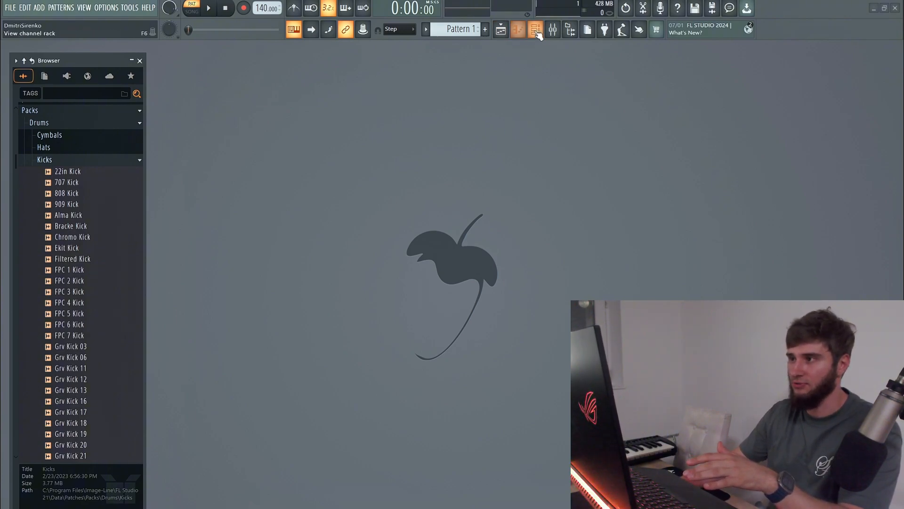
Step: Open the Channel rack and resize its window so it shows 16 steps
{"action": "left_click", "coordinate": [537, 31]}
{"action": "left_click_drag", "start_coordinate": [462, 77], "coordinate": [423, 82]}
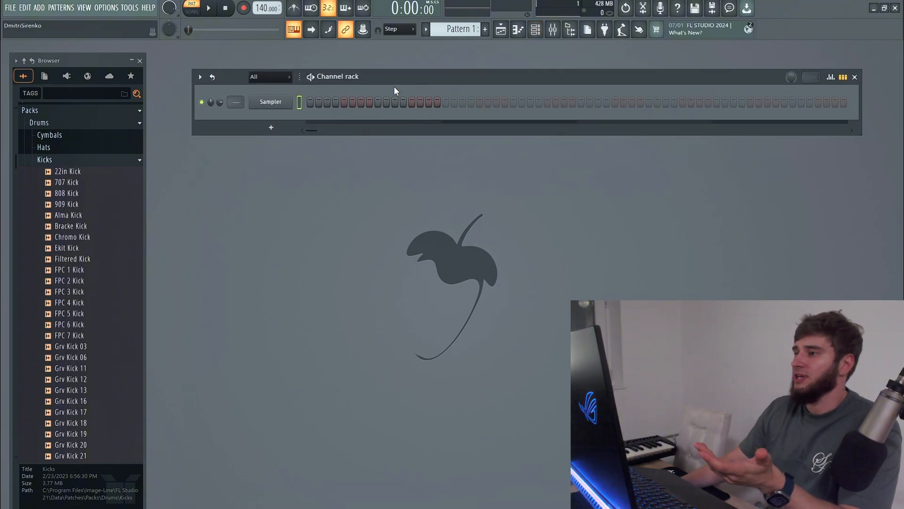
{"action": "left_click_drag", "start_coordinate": [852, 93], "coordinate": [454, 102]}
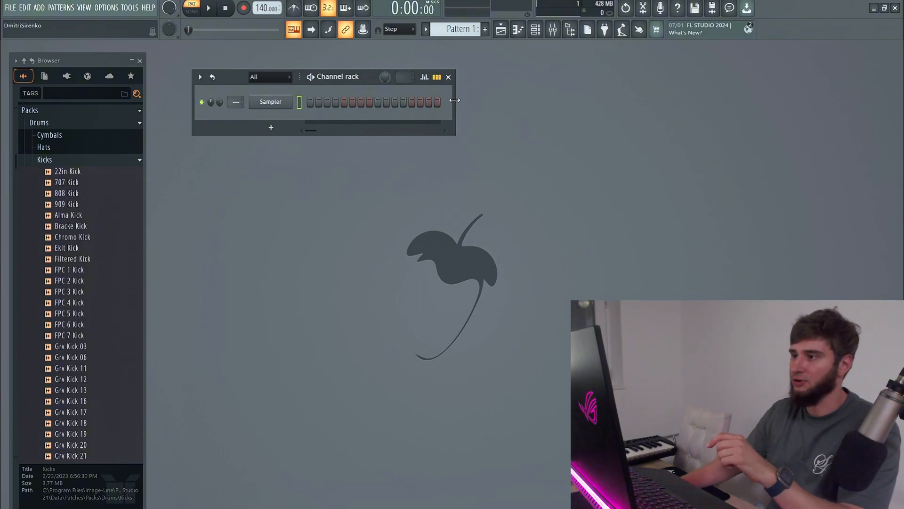
{"action": "left_click_drag", "start_coordinate": [454, 99], "coordinate": [592, 102]}
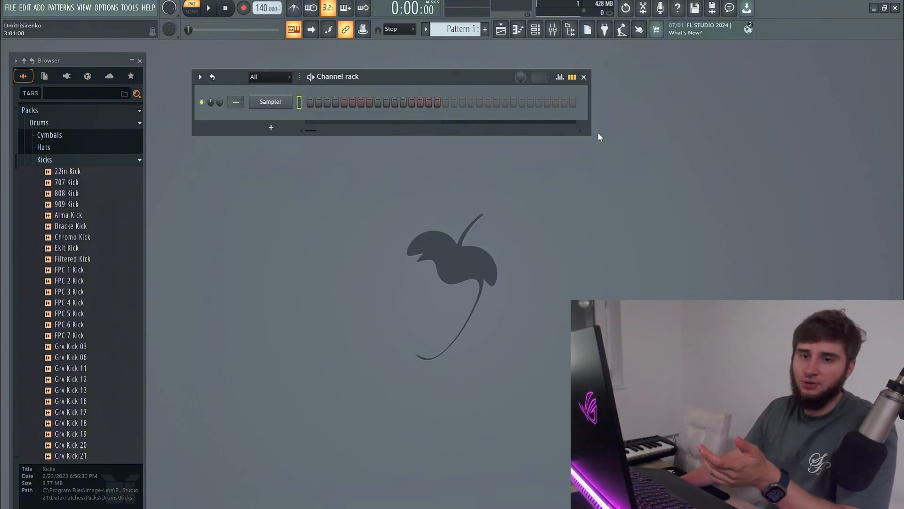
{"action": "left_click_drag", "start_coordinate": [590, 100], "coordinate": [456, 109]}
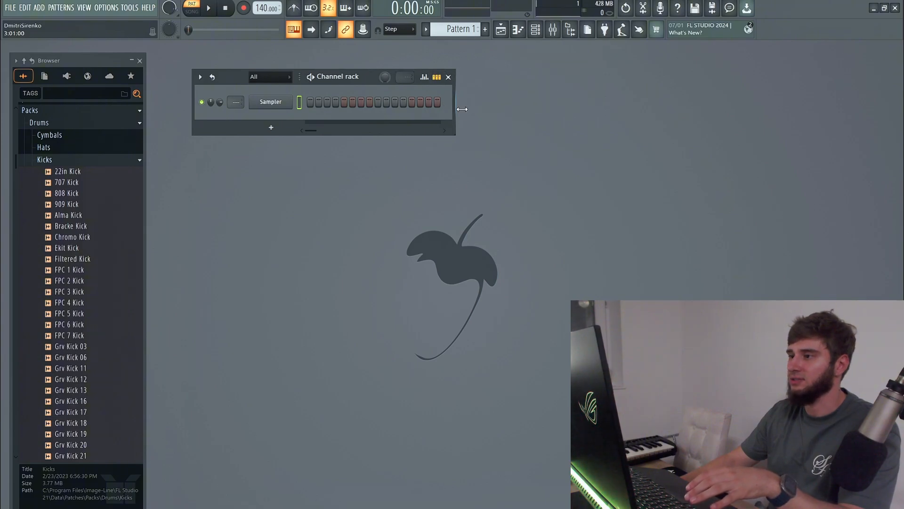
Step: View the Sampler channel's settings and the Mixer, closing each window after the look
{"action": "left_click", "coordinate": [277, 104]}
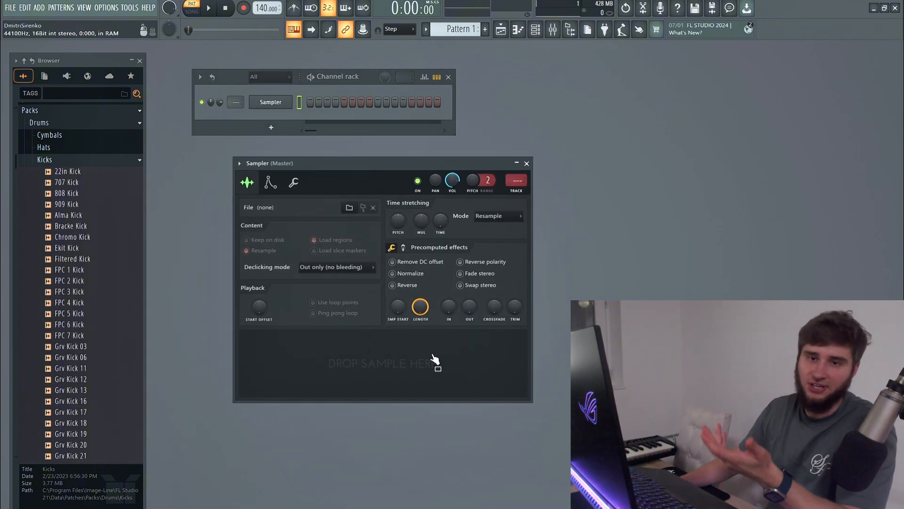
{"action": "left_click", "coordinate": [526, 163]}
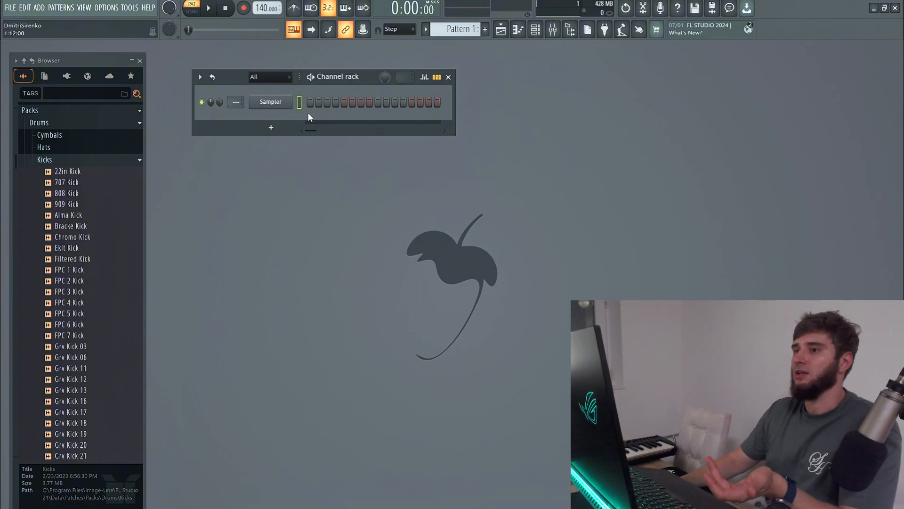
{"action": "left_click", "coordinate": [553, 31]}
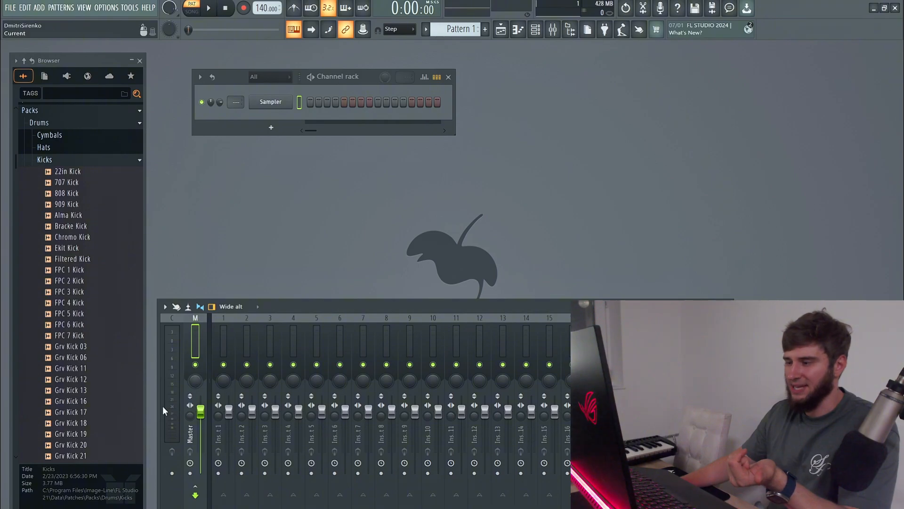
{"action": "left_click", "coordinate": [727, 307]}
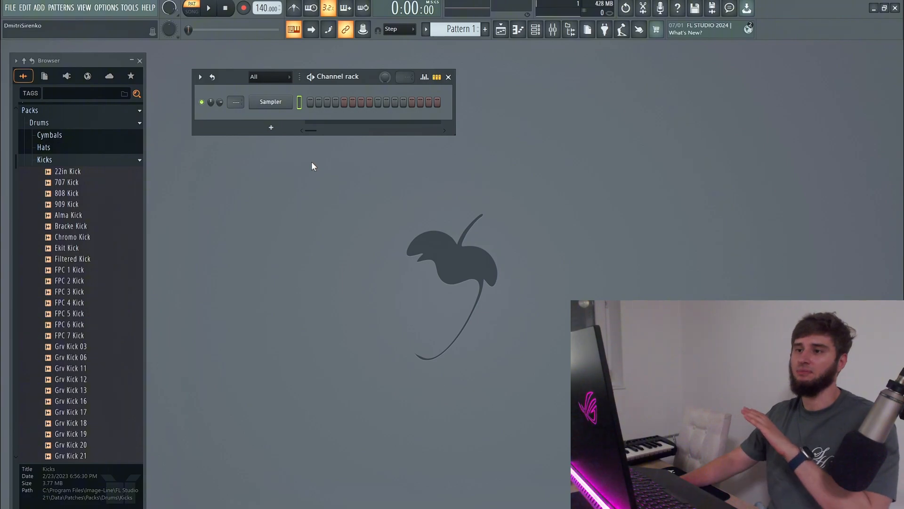
Step: Start a new project from the Empty template
{"action": "left_click", "coordinate": [10, 8]}
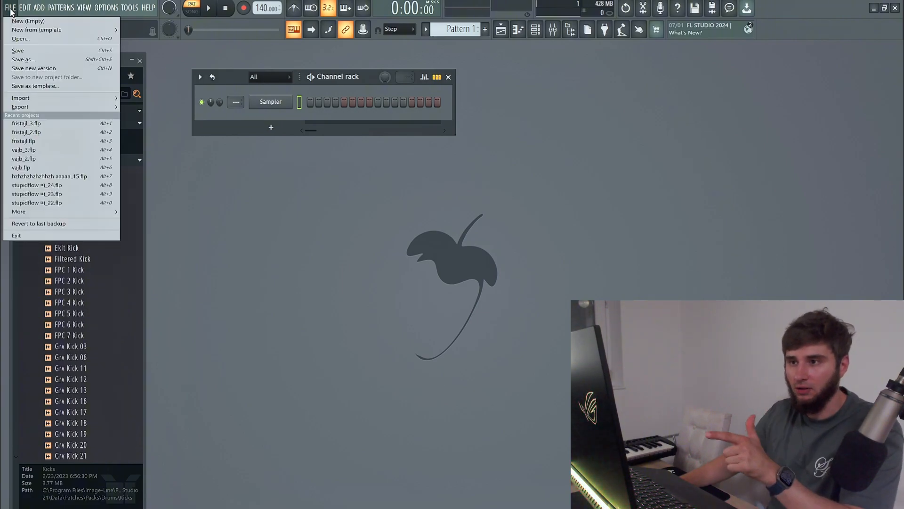
{"action": "mouse_move", "coordinate": [47, 29]}
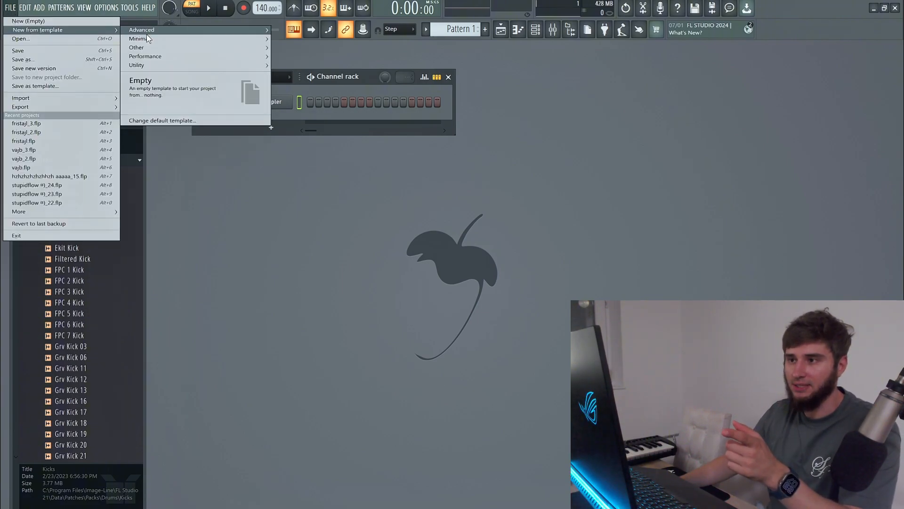
{"action": "left_click", "coordinate": [156, 91]}
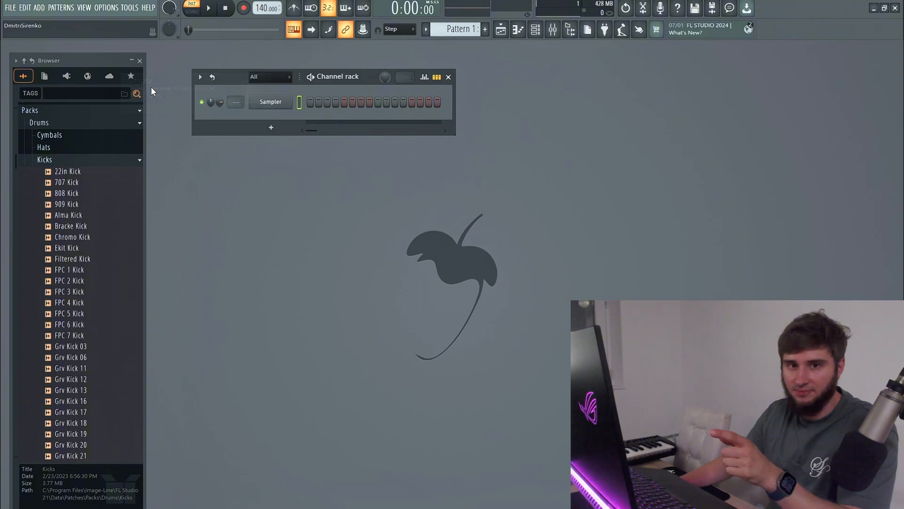
Step: Examine the Default template choices in the General settings, and close the settings without choosing another template
{"action": "left_click", "coordinate": [112, 8]}
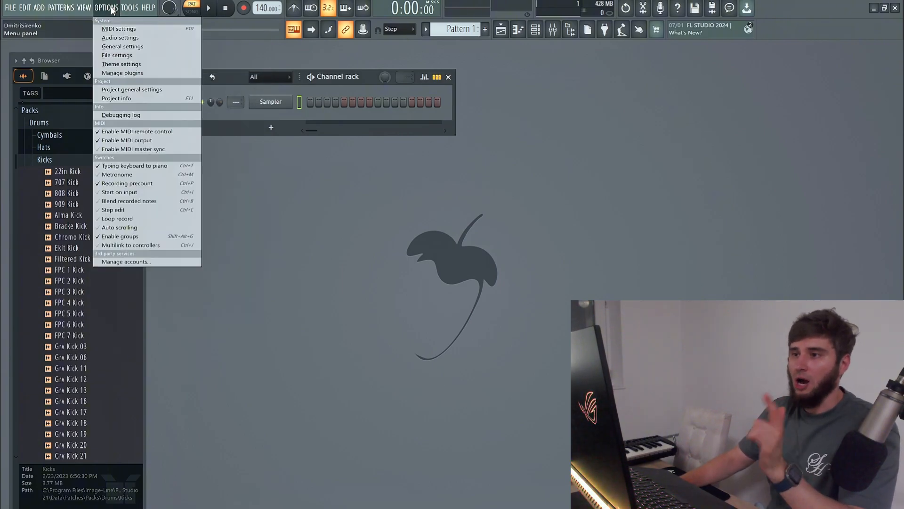
{"action": "left_click", "coordinate": [123, 47]}
{"action": "scroll", "coordinate": [522, 156], "scroll_direction": "down", "scroll_amount": 10}
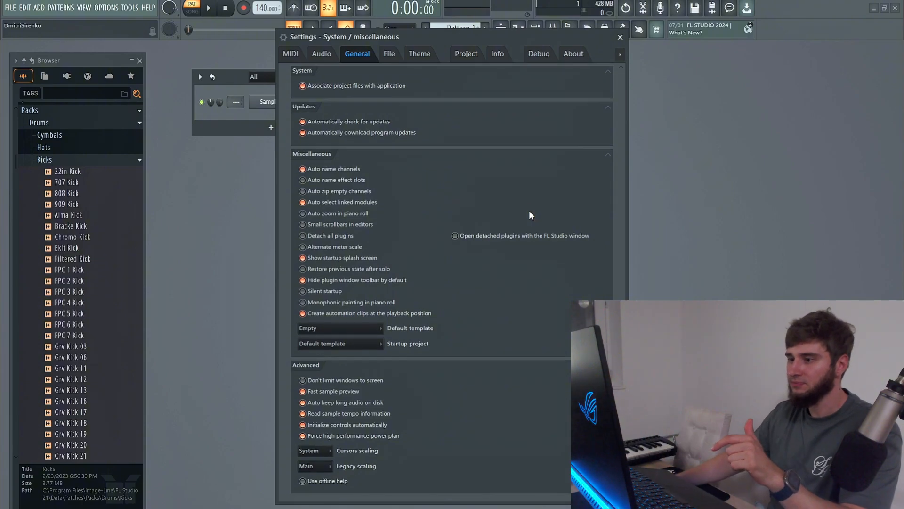
{"action": "left_click", "coordinate": [368, 330]}
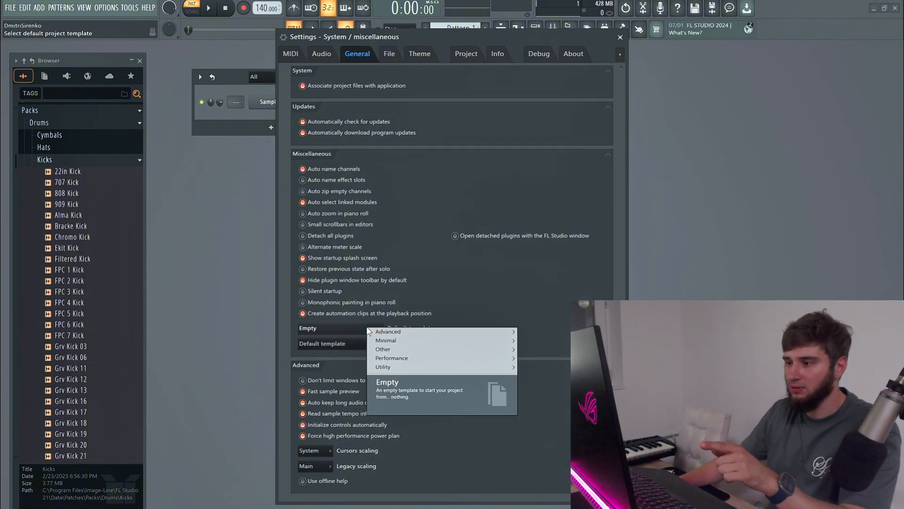
{"action": "left_click", "coordinate": [364, 331]}
{"action": "left_click", "coordinate": [371, 329]}
{"action": "left_click", "coordinate": [596, 81]}
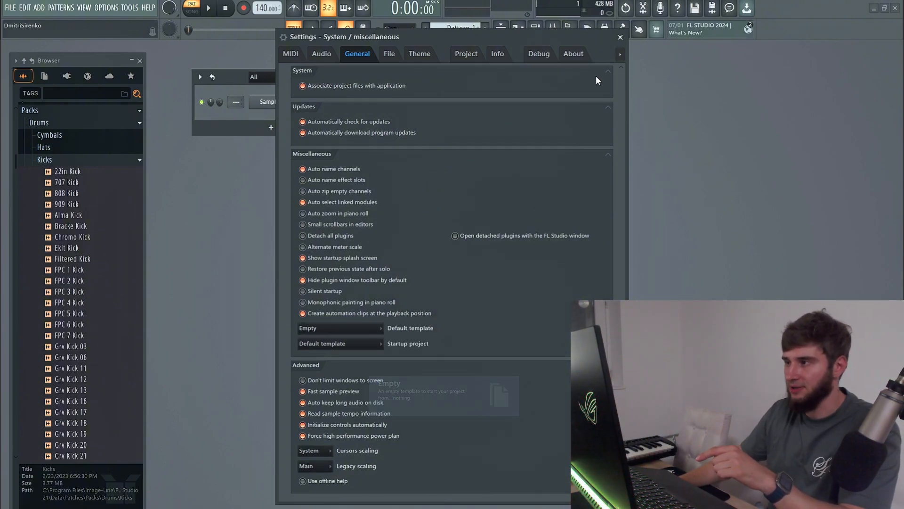
{"action": "left_click", "coordinate": [619, 38]}
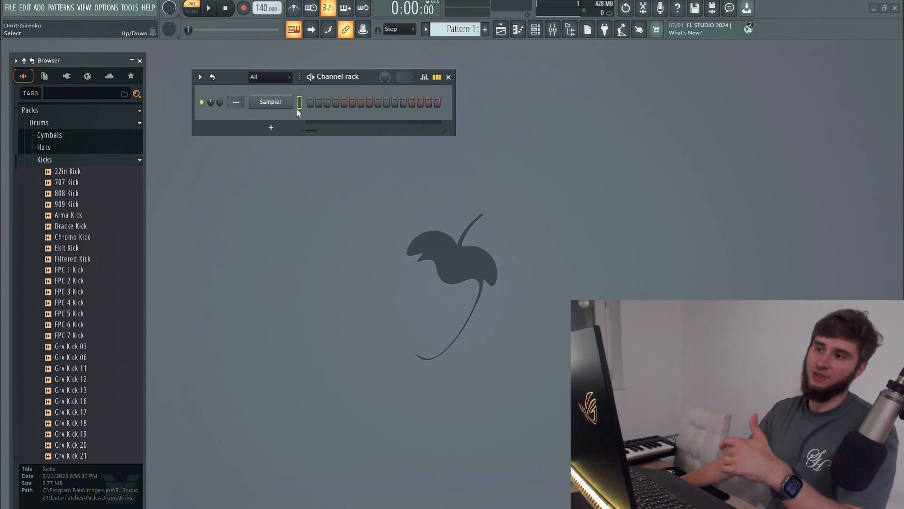
Step: View the Mixer and the Sampler channel's options, closing both
{"action": "left_click", "coordinate": [552, 29]}
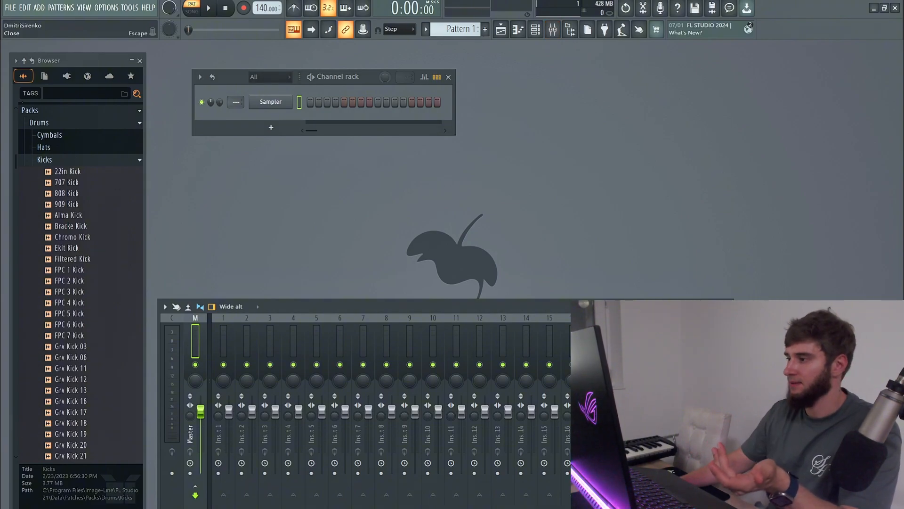
{"action": "key", "text": "F9"}
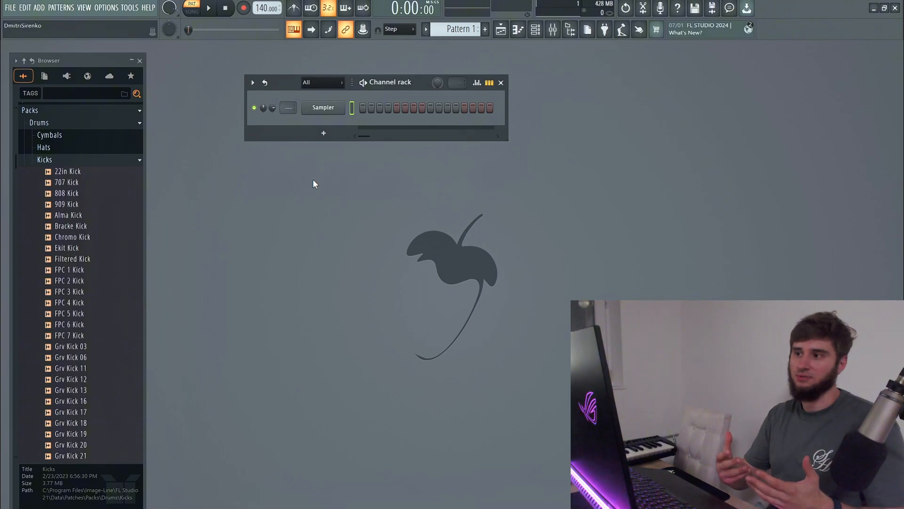
{"action": "right_click", "coordinate": [337, 109]}
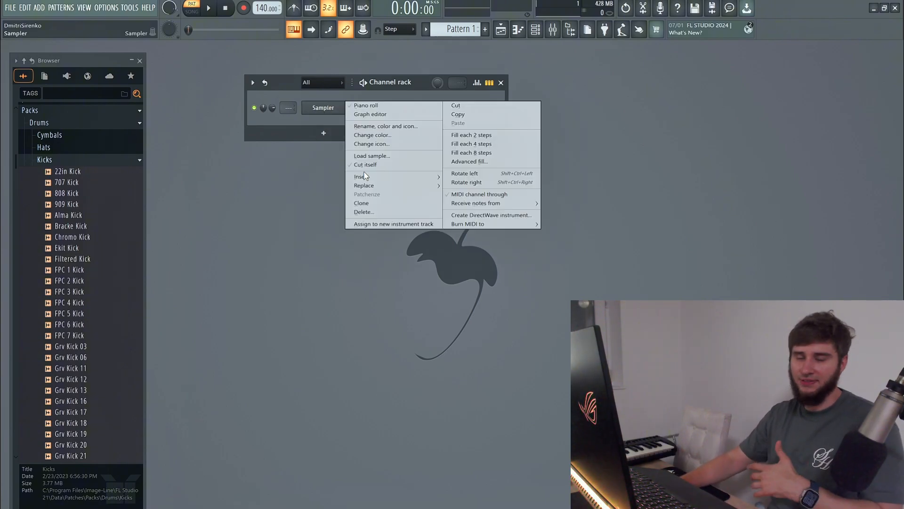
{"action": "left_click", "coordinate": [324, 136]}
Step: Look over the effect plugins offered for the first Mixer effect slot, and close the Mixer
{"action": "left_click", "coordinate": [565, 32]}
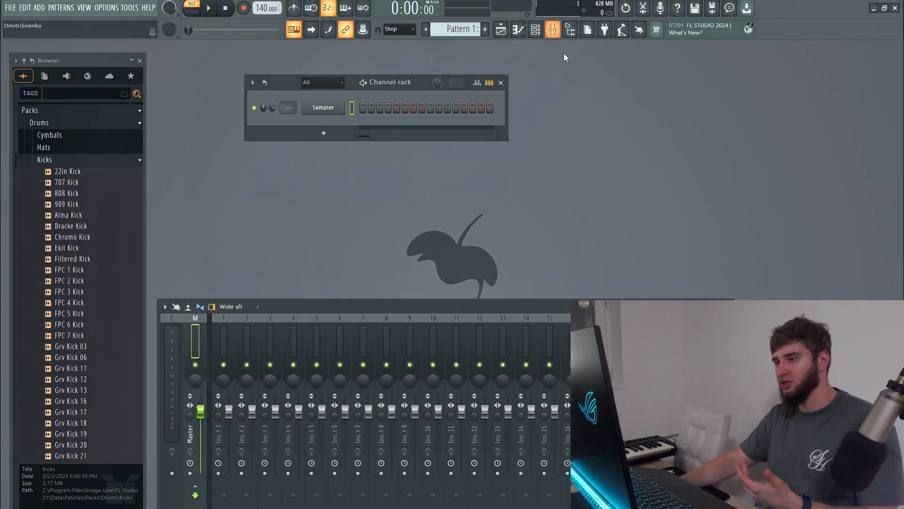
{"action": "left_click", "coordinate": [624, 332]}
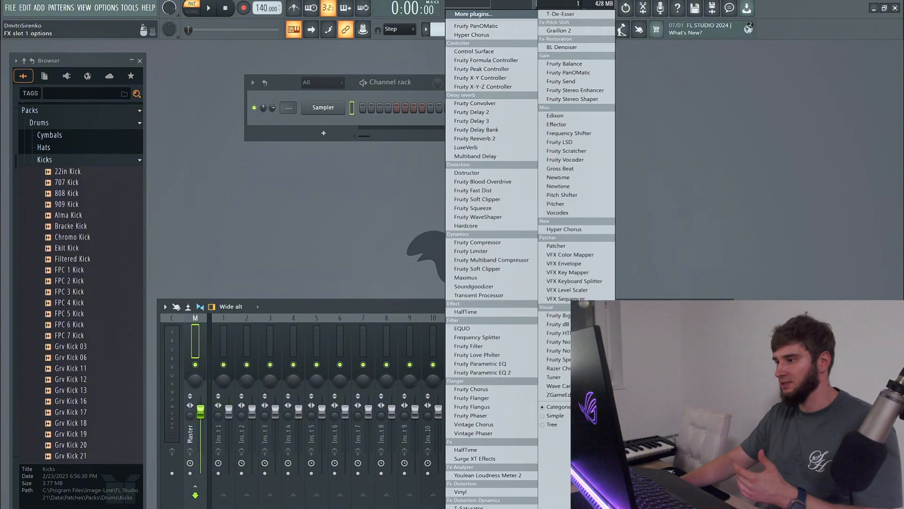
{"action": "left_click", "coordinate": [717, 306]}
{"action": "left_click", "coordinate": [727, 307]}
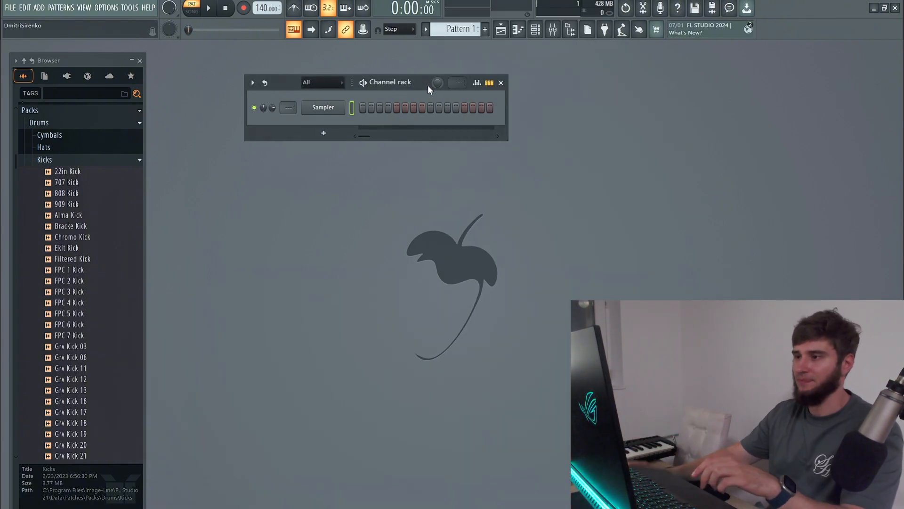
Step: Collapse and reopen the Kicks folder under Drums, and preview 808 Kick and 909 Kick
{"action": "left_click", "coordinate": [52, 162]}
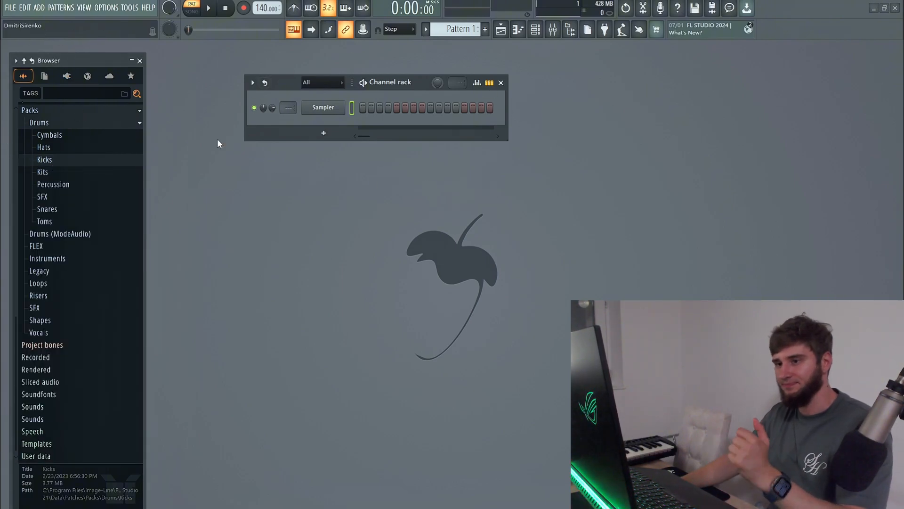
{"action": "scroll", "coordinate": [77, 196], "scroll_direction": "up", "scroll_amount": 5}
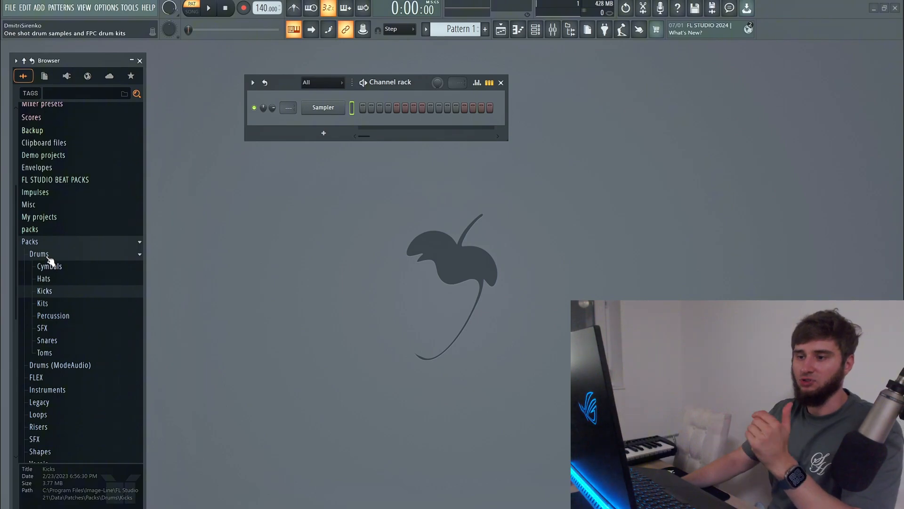
{"action": "left_click", "coordinate": [52, 293]}
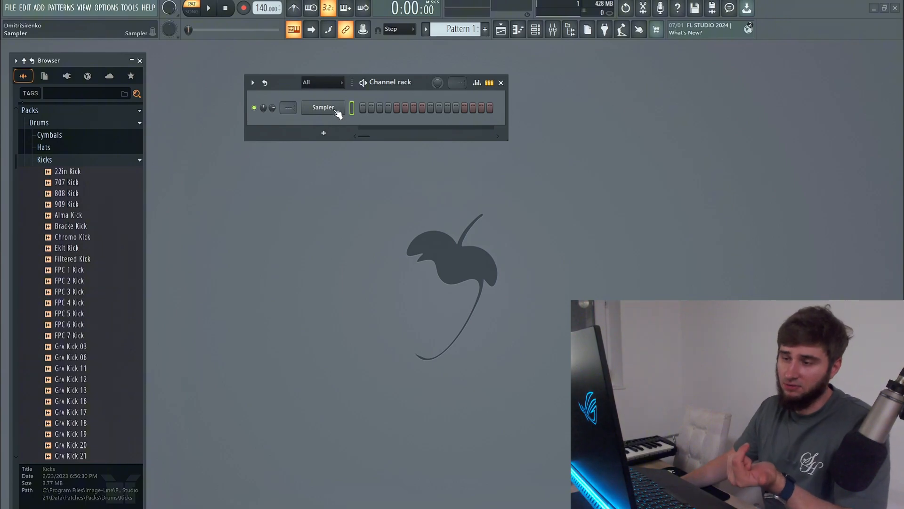
{"action": "left_click", "coordinate": [70, 194]}
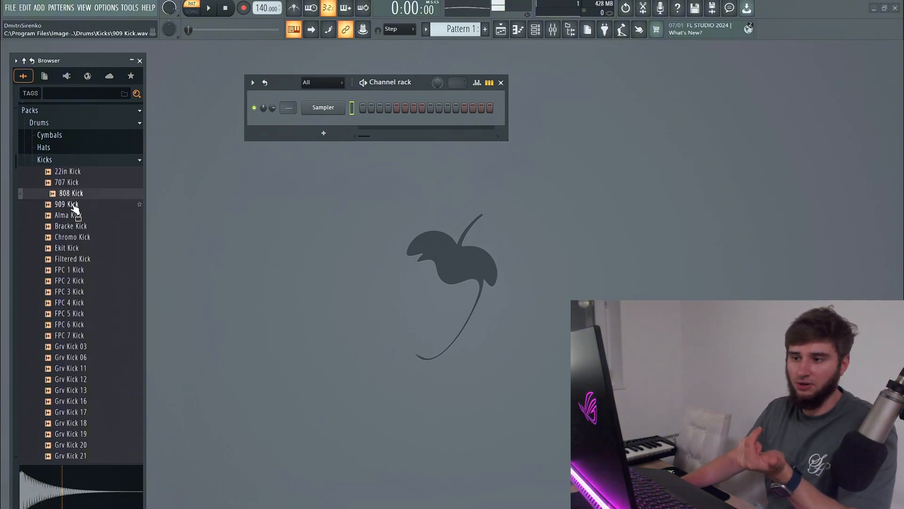
{"action": "left_click", "coordinate": [72, 204]}
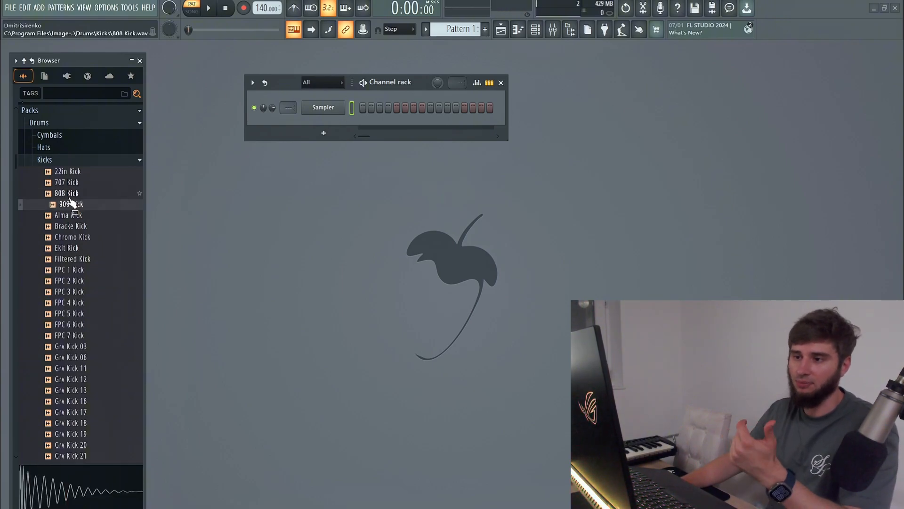
{"action": "left_click", "coordinate": [69, 194]}
Step: Load 808 Kick from the Browser onto the Sampler channel in the Channel rack
{"action": "left_click_drag", "start_coordinate": [66, 198], "coordinate": [327, 110]}
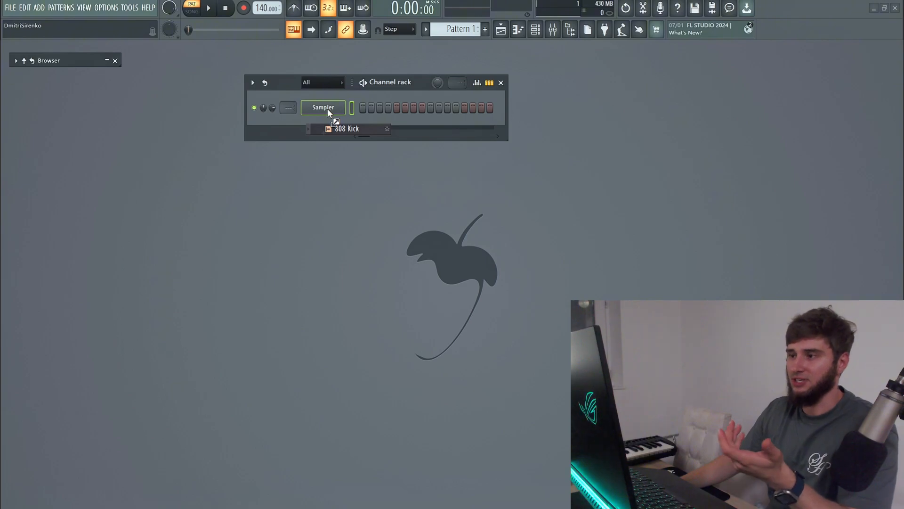
{"action": "left_click_drag", "start_coordinate": [326, 108], "coordinate": [326, 99]}
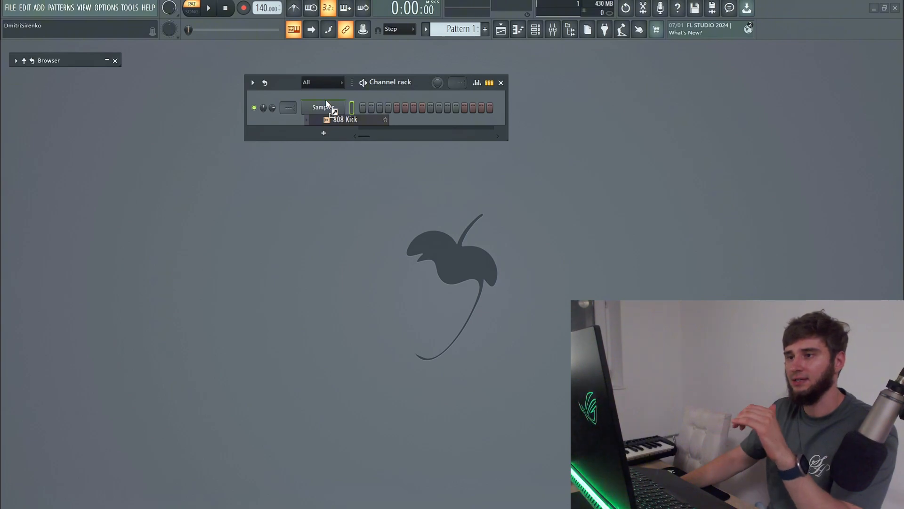
{"action": "mouse_move", "coordinate": [326, 99]}
{"action": "left_mouse_down"}
{"action": "mouse_move", "coordinate": [323, 121]}
{"action": "mouse_move", "coordinate": [325, 109]}
{"action": "left_mouse_up"}
Step: Expand Snares in place of Kicks, preview 808 Snare, and add it as a new channel below 808 Kick
{"action": "left_click", "coordinate": [47, 160]}
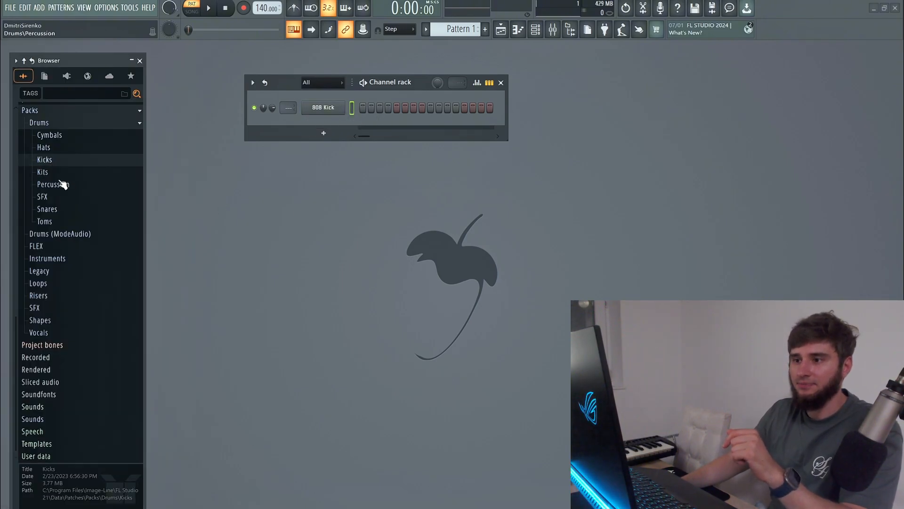
{"action": "left_click", "coordinate": [54, 210]}
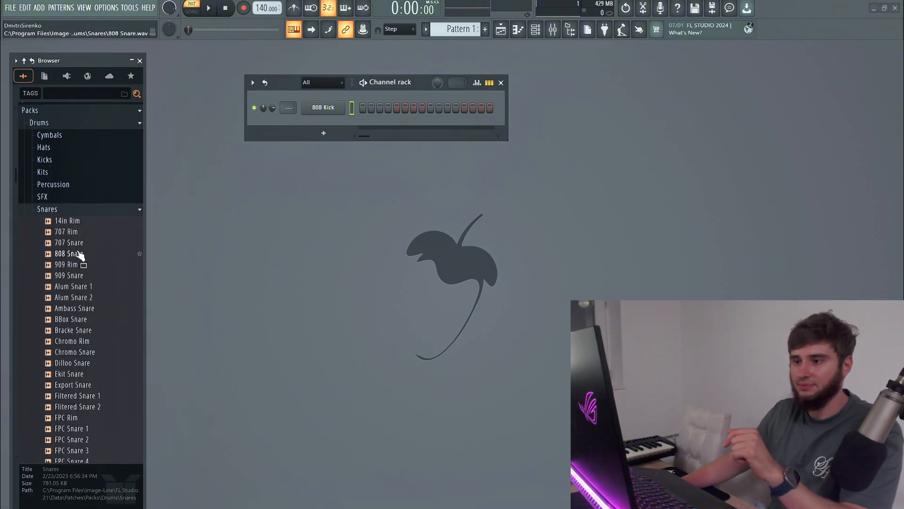
{"action": "left_click", "coordinate": [80, 254]}
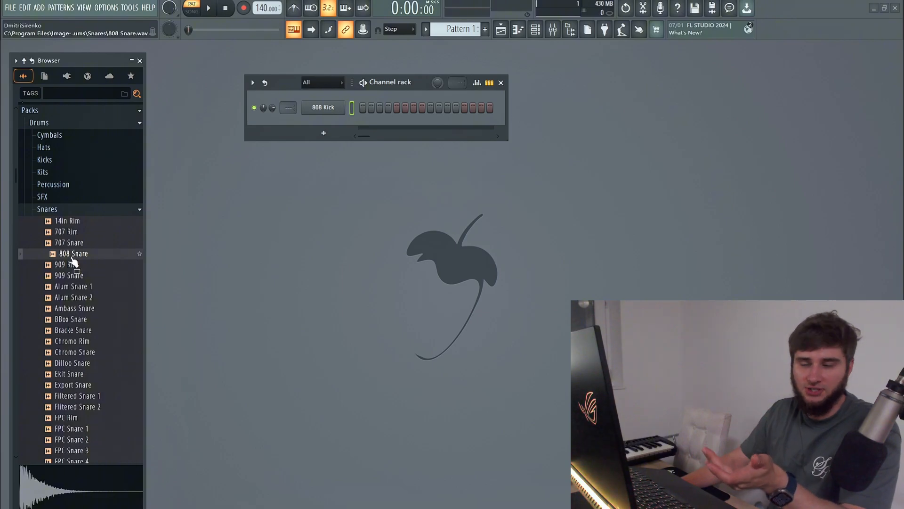
{"action": "left_click_drag", "start_coordinate": [74, 260], "coordinate": [328, 123]}
Step: Replace the 808 Kick channel's sample with 808 Snare, and load 808 Kick back onto that channel
{"action": "left_click_drag", "start_coordinate": [109, 249], "coordinate": [324, 108]}
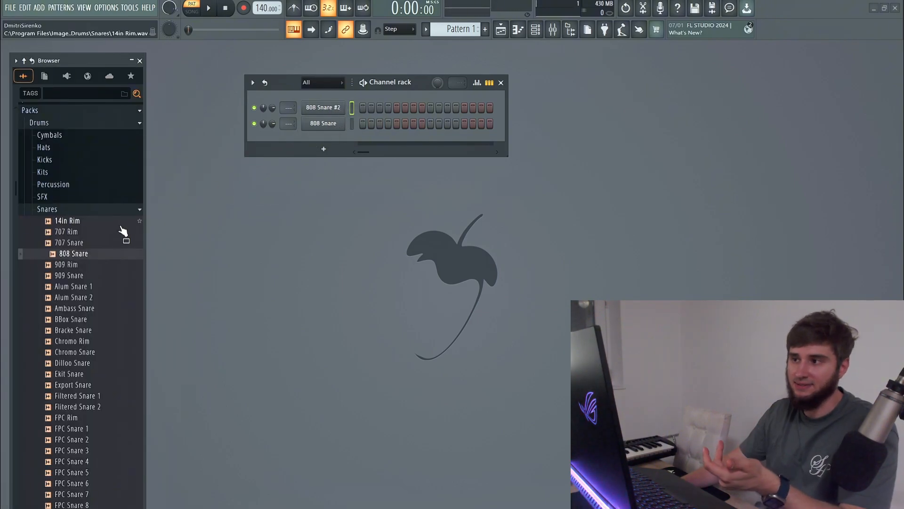
{"action": "left_click", "coordinate": [55, 162]}
{"action": "left_click_drag", "start_coordinate": [73, 194], "coordinate": [323, 108]}
Step: Expand Hats in place of Kicks, and add 808 CH as a new channel below 808 Snare
{"action": "left_click", "coordinate": [47, 160]}
{"action": "left_click", "coordinate": [47, 147]}
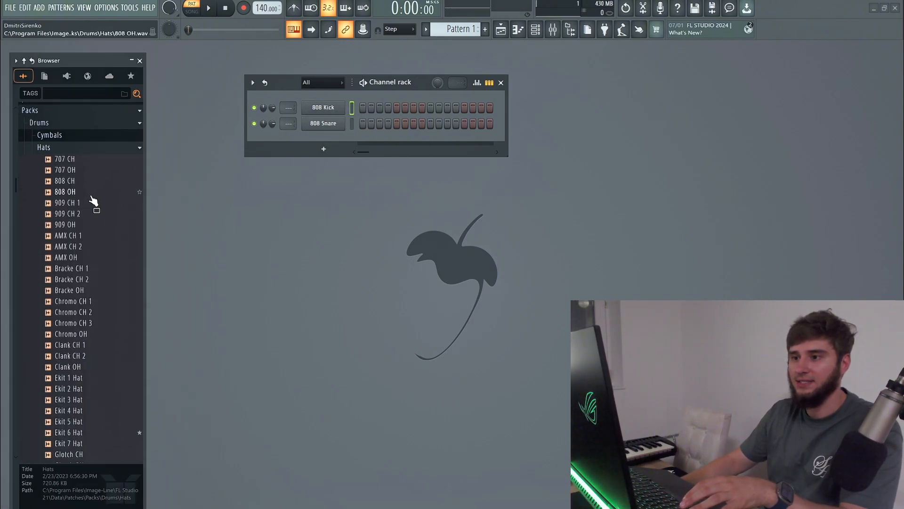
{"action": "left_click_drag", "start_coordinate": [72, 182], "coordinate": [322, 137]}
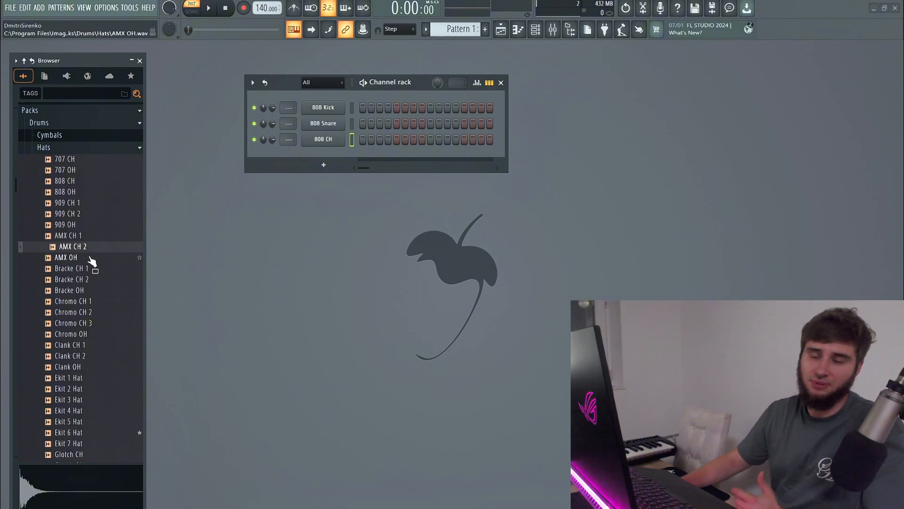
Step: Preview other hat samples in the Browser's Hats folder, including Grv CH 04, and return to 808 CH
{"action": "left_click", "coordinate": [84, 215]}
{"action": "left_click", "coordinate": [92, 312]}
{"action": "scroll", "coordinate": [97, 326], "scroll_direction": "down", "scroll_amount": 1}
{"action": "scroll", "coordinate": [98, 325], "scroll_direction": "down", "scroll_amount": 4}
{"action": "left_click", "coordinate": [90, 268]}
{"action": "left_click", "coordinate": [87, 334]}
{"action": "left_click", "coordinate": [77, 248]}
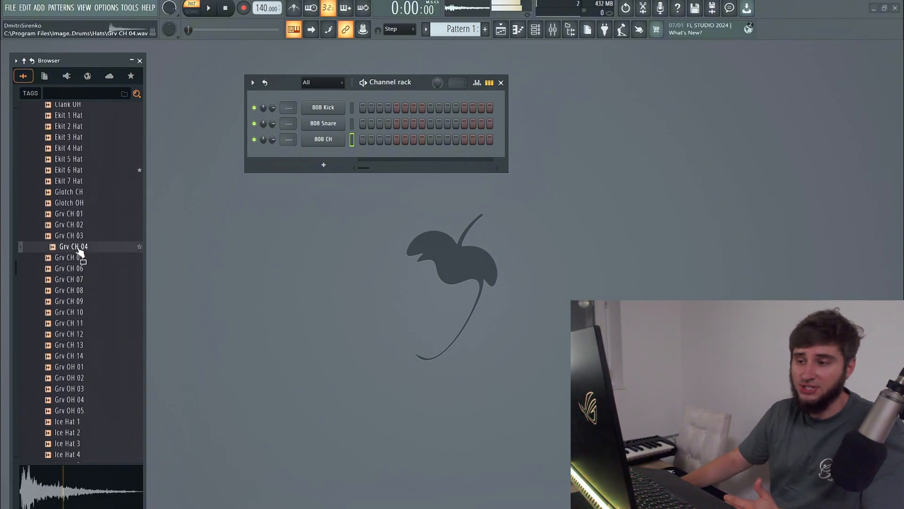
{"action": "scroll", "coordinate": [101, 310], "scroll_direction": "up", "scroll_amount": 6}
{"action": "left_click", "coordinate": [82, 324]}
{"action": "left_click", "coordinate": [82, 313]}
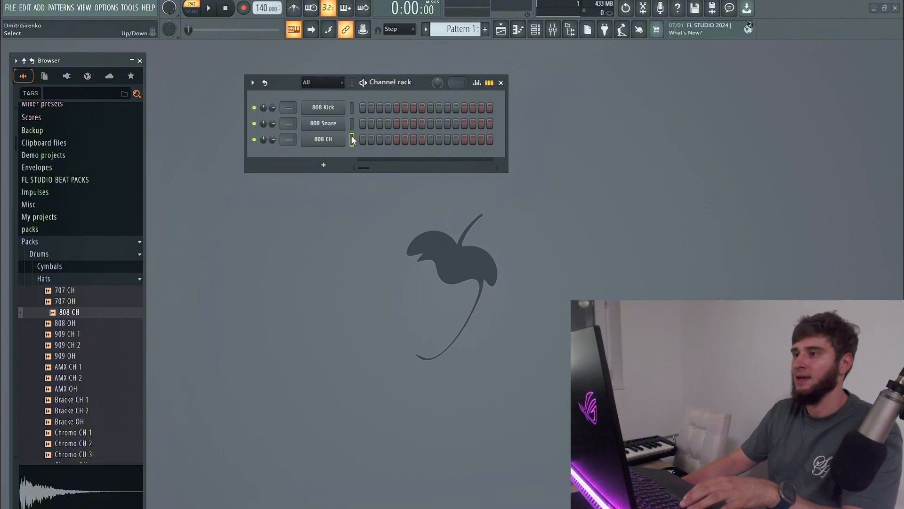
Step: Widen the Channel rack to show 32 steps, and enable step 1 on the 808 Kick channel
{"action": "left_click_drag", "start_coordinate": [419, 83], "coordinate": [421, 115]}
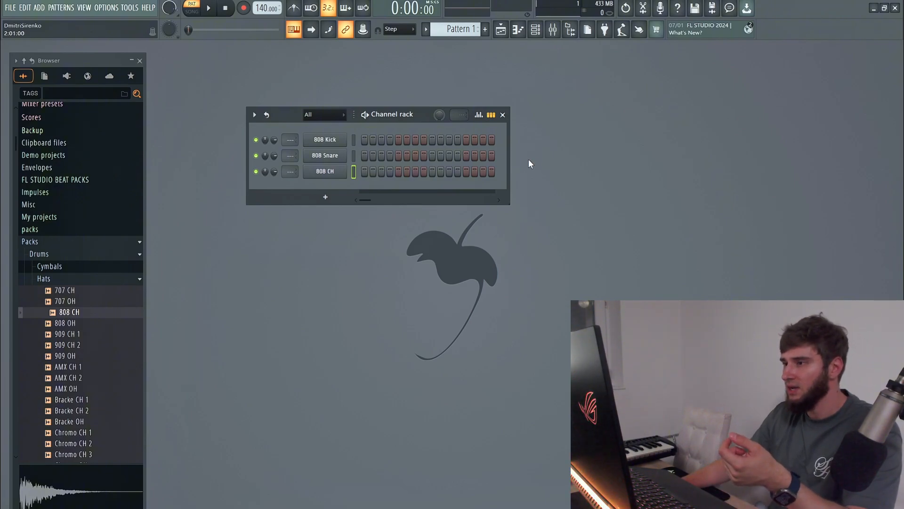
{"action": "left_click_drag", "start_coordinate": [510, 162], "coordinate": [645, 162]}
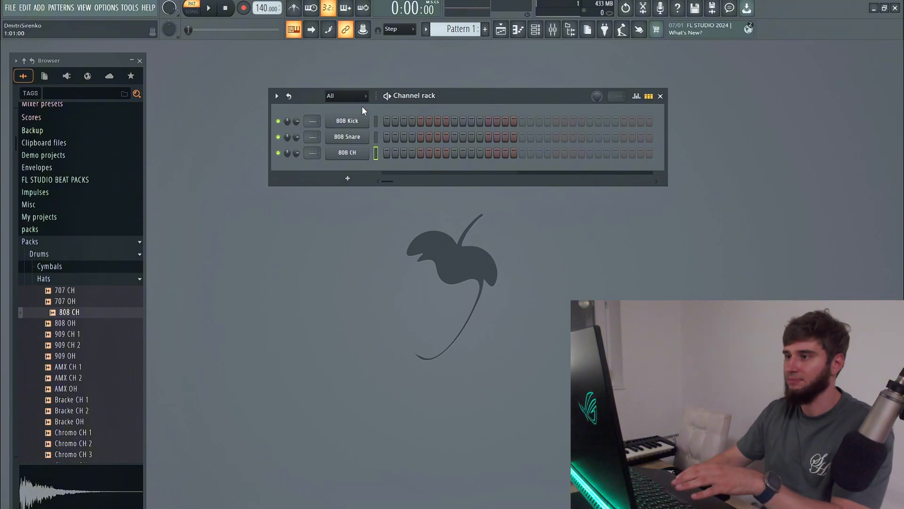
{"action": "left_click", "coordinate": [385, 121]}
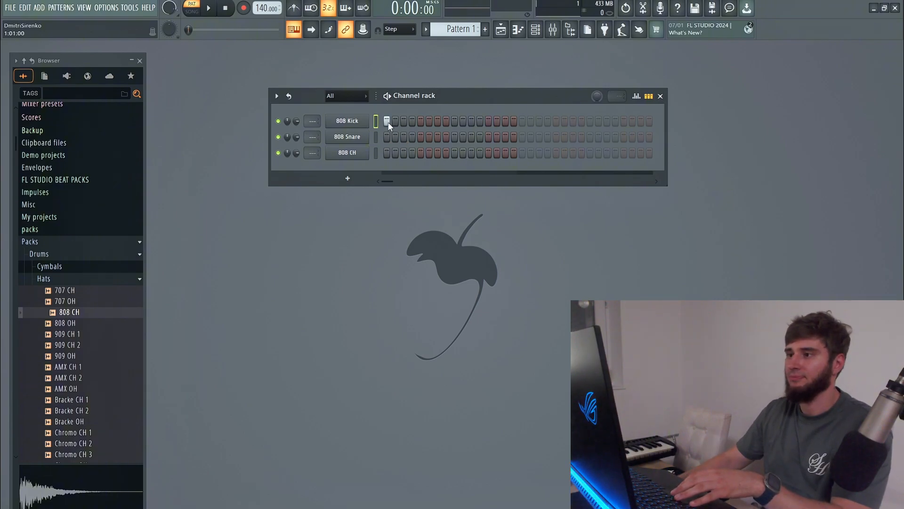
{"action": "left_click", "coordinate": [387, 122]}
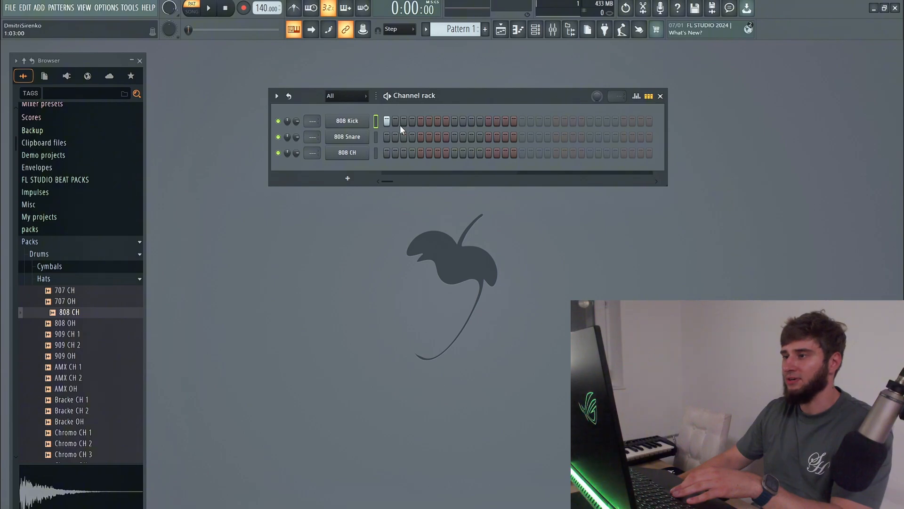
Step: Switch between song and pattern mode, returning to pattern mode, and listen to the pattern with its single kick hit
{"action": "left_click", "coordinate": [195, 7]}
{"action": "left_click", "coordinate": [193, 7]}
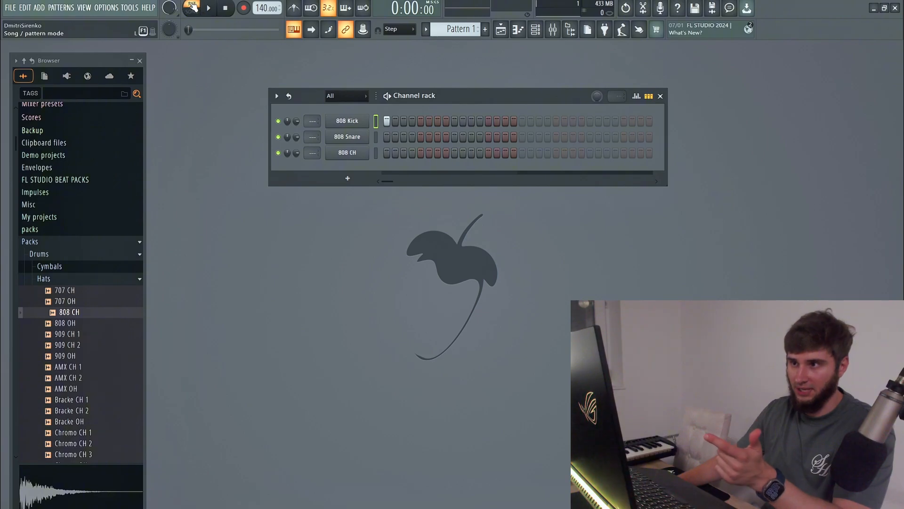
{"action": "left_click", "coordinate": [214, 14]}
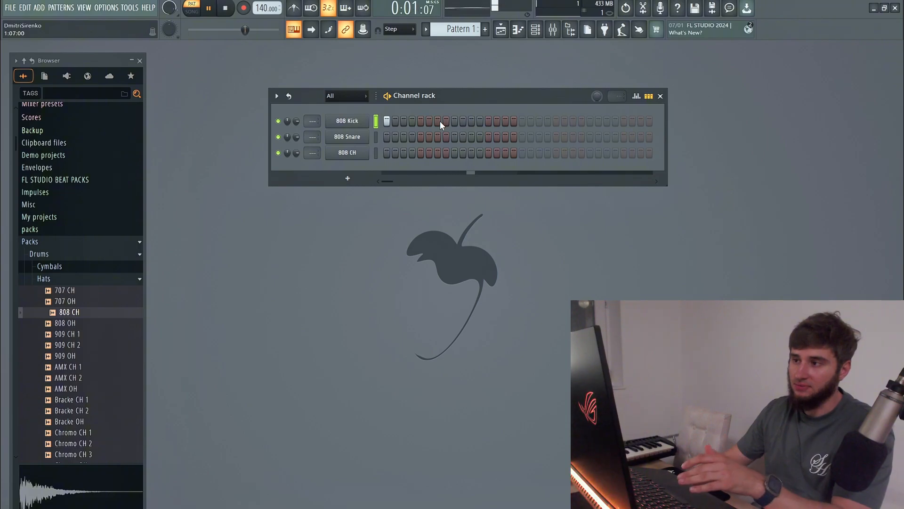
{"action": "key", "text": "space"}
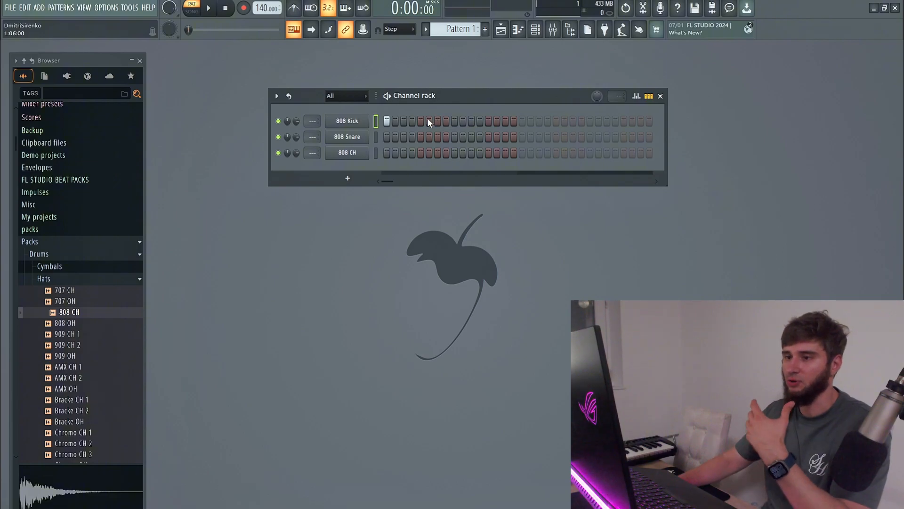
Step: Add 808 Kick hits on steps 7, 13 and 21 while the pattern plays, and stop playback
{"action": "key", "text": "space"}
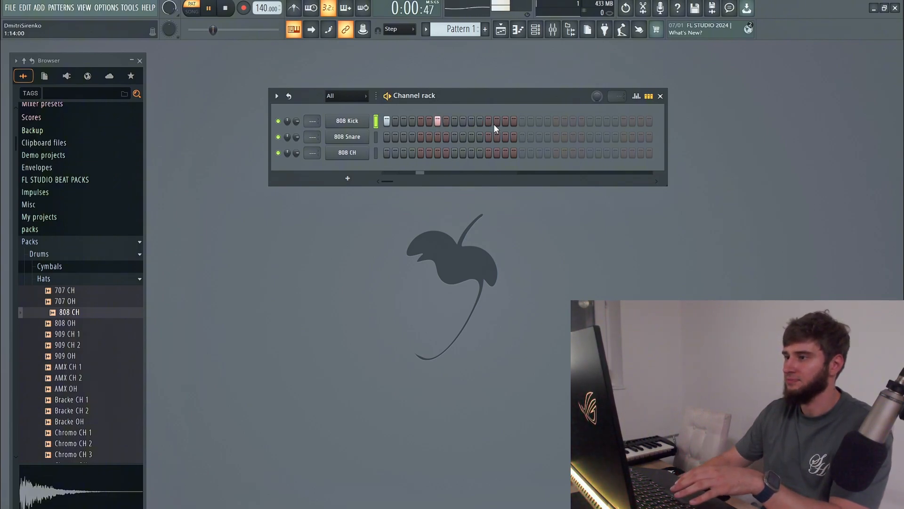
{"action": "left_click", "coordinate": [506, 121]}
{"action": "left_click", "coordinate": [556, 124]}
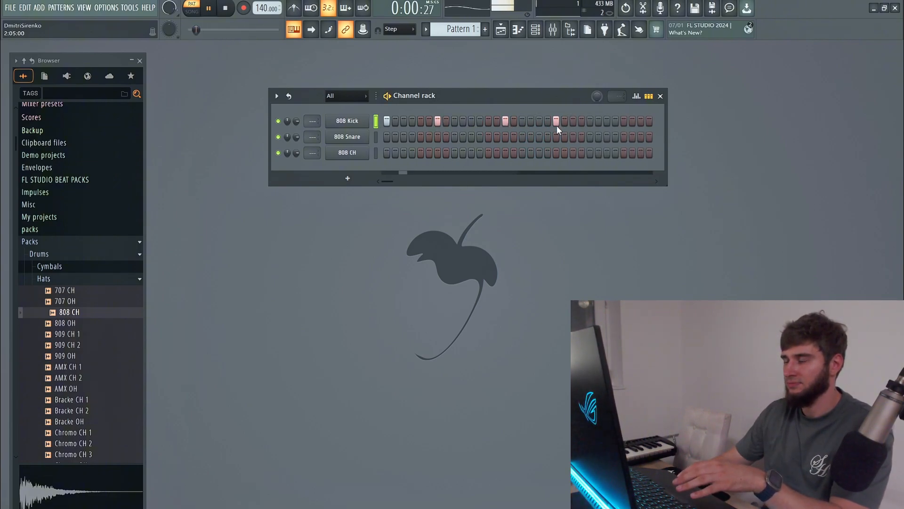
{"action": "left_click", "coordinate": [505, 123]}
{"action": "left_click", "coordinate": [487, 125]}
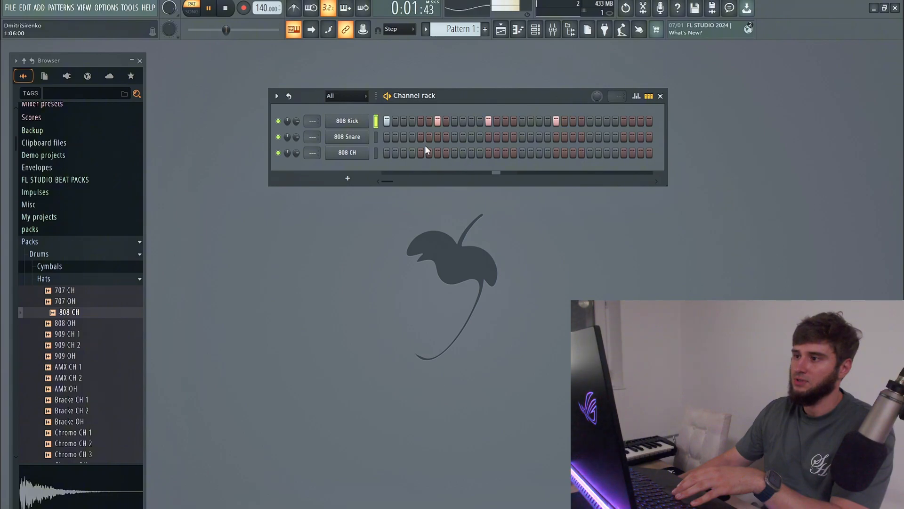
{"action": "key", "text": "space"}
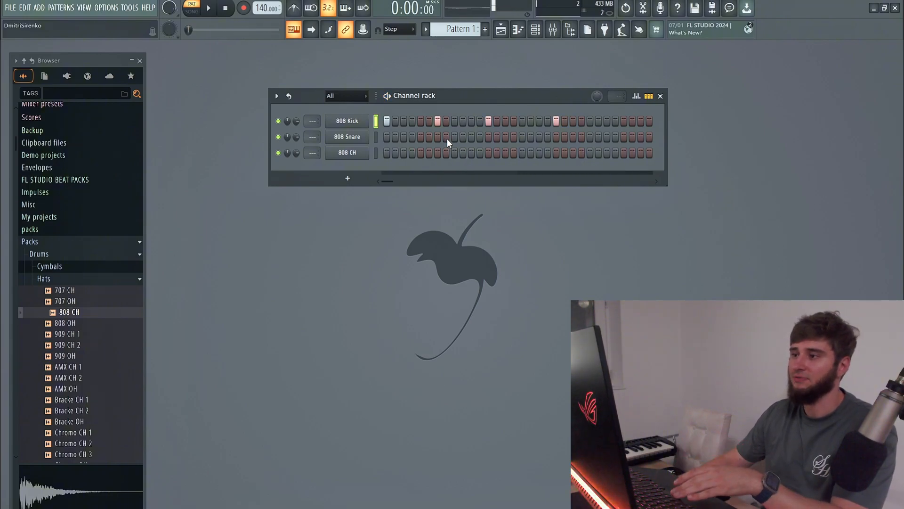
Step: Place 808 Snare hits on steps 9 and 25 after trying steps 8 and 24, and play the pattern
{"action": "left_click", "coordinate": [447, 138]}
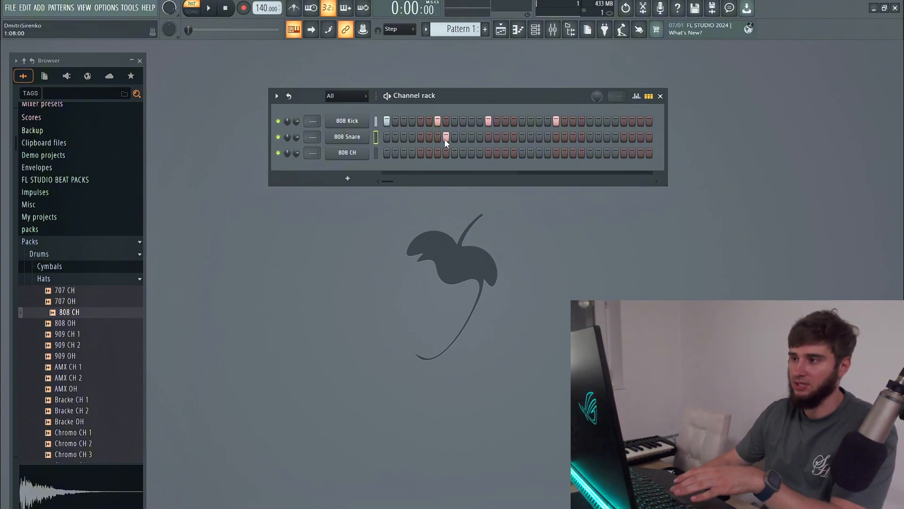
{"action": "key", "text": "space"}
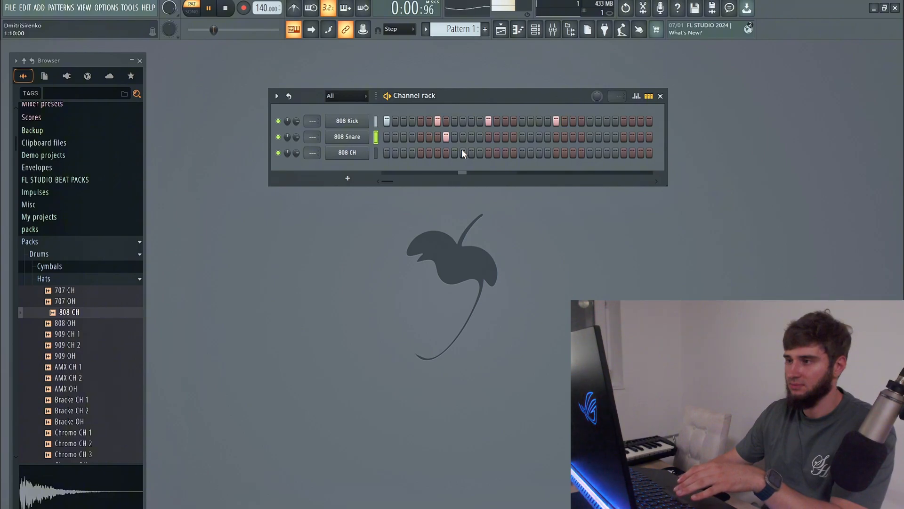
{"action": "left_click", "coordinate": [579, 138]}
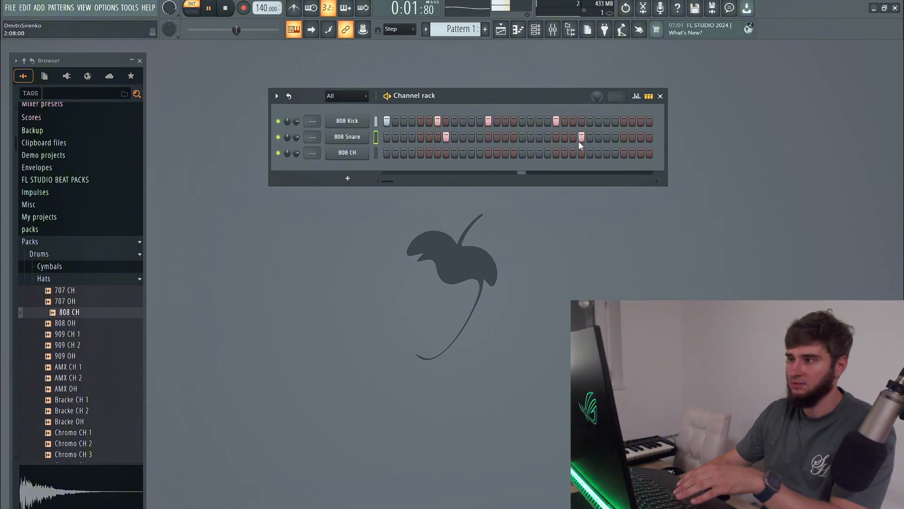
{"action": "key", "text": "space"}
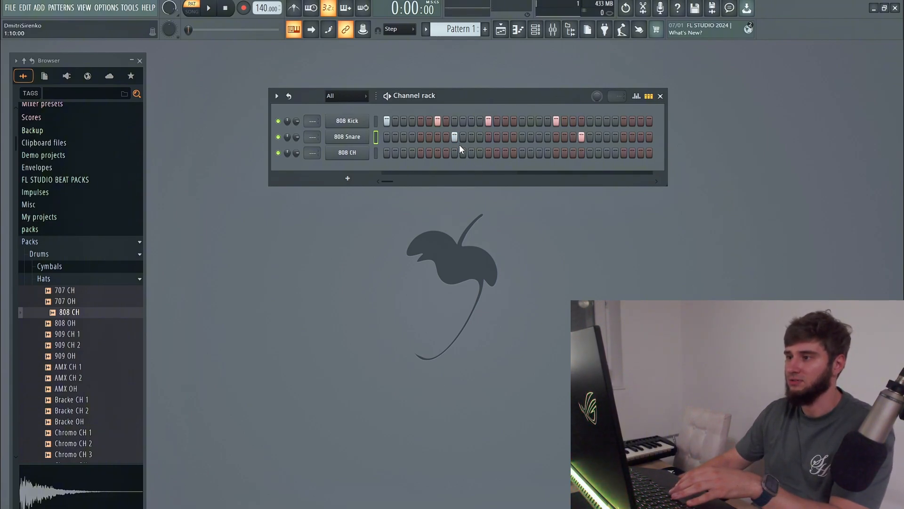
{"action": "left_click", "coordinate": [590, 136]}
{"action": "key", "text": "space"}
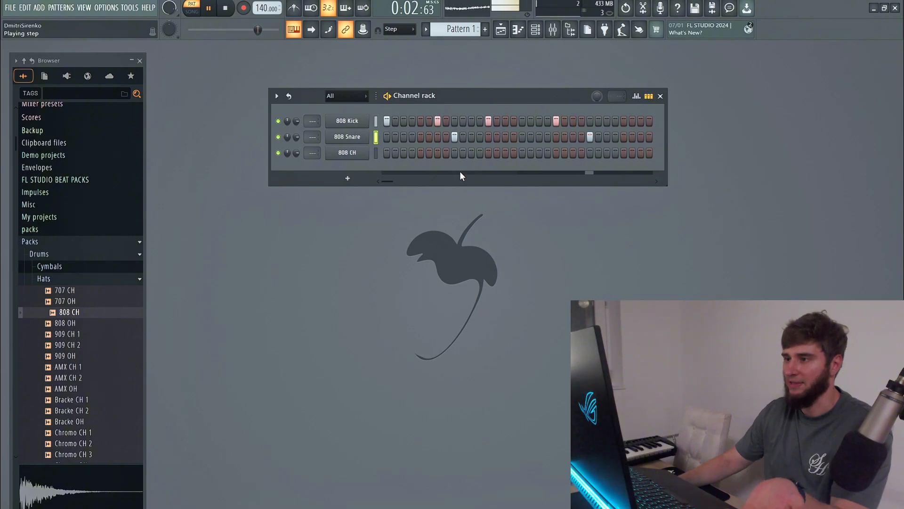
Step: Place 808 CH hits on steps 1, 7, 13, 21, 27 and 31 during playback, and stop the pattern
{"action": "left_click", "coordinate": [387, 153]}
{"action": "left_click", "coordinate": [404, 153]}
{"action": "left_click", "coordinate": [403, 153]}
{"action": "left_click", "coordinate": [437, 153]}
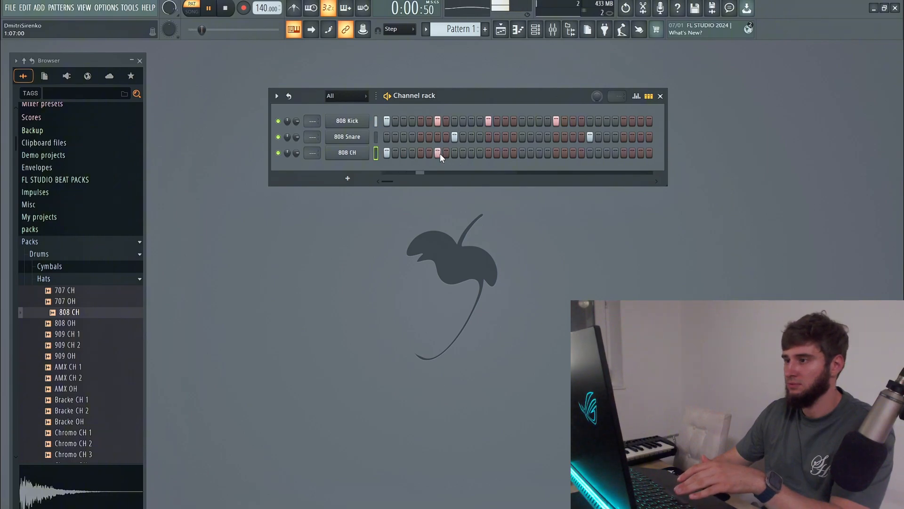
{"action": "left_click", "coordinate": [488, 153]}
{"action": "left_click", "coordinate": [607, 153]}
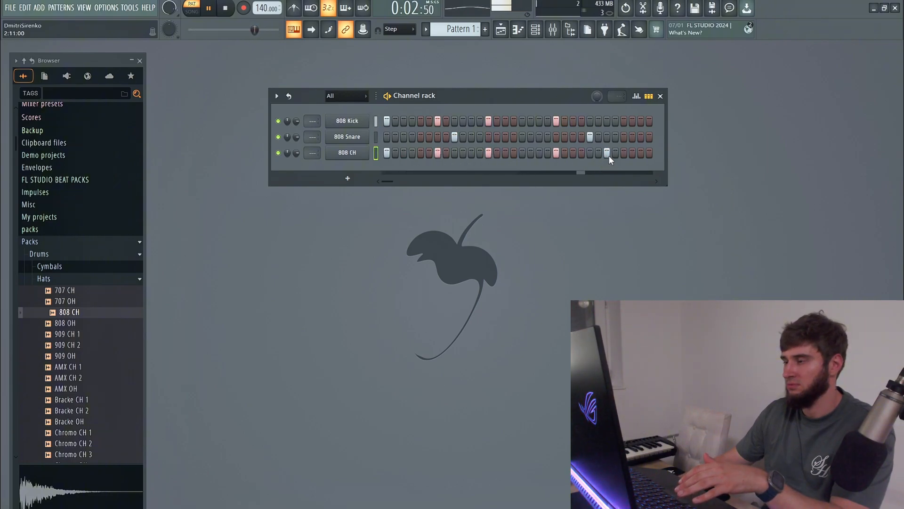
{"action": "left_click", "coordinate": [641, 153]}
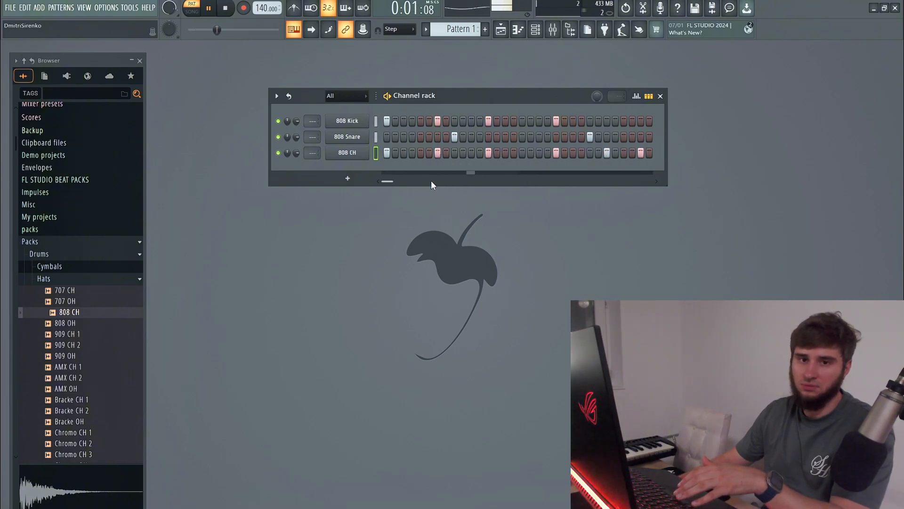
{"action": "key", "text": "space"}
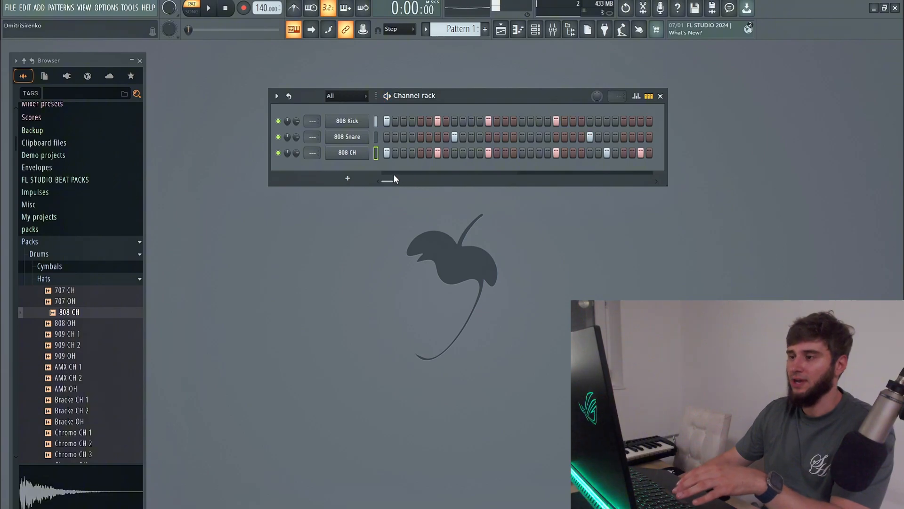
Step: Fill every 2 steps on the 808 CH channel, and play the pattern
{"action": "right_click", "coordinate": [345, 154]}
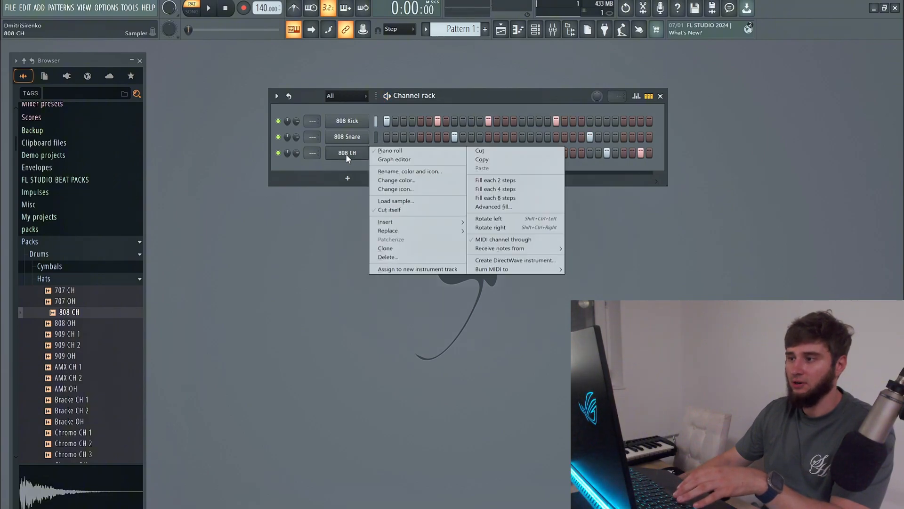
{"action": "left_click", "coordinate": [490, 183]}
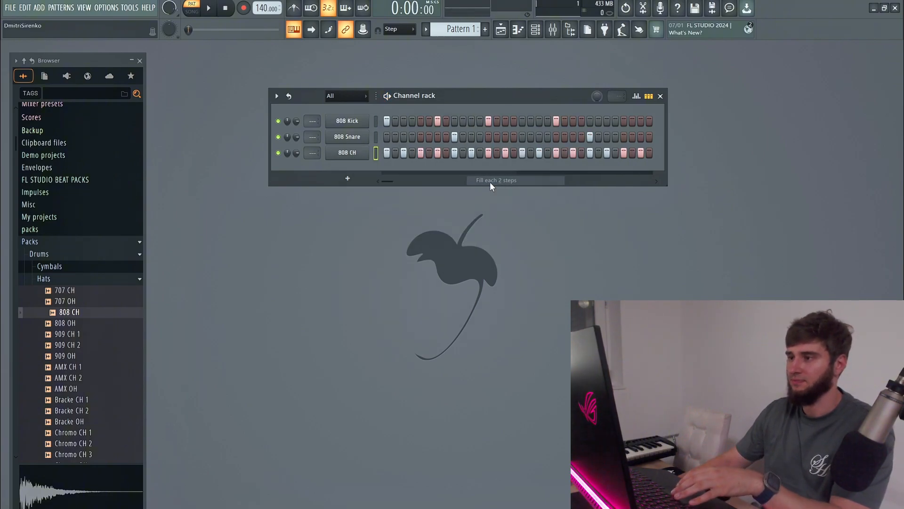
{"action": "key", "text": "space"}
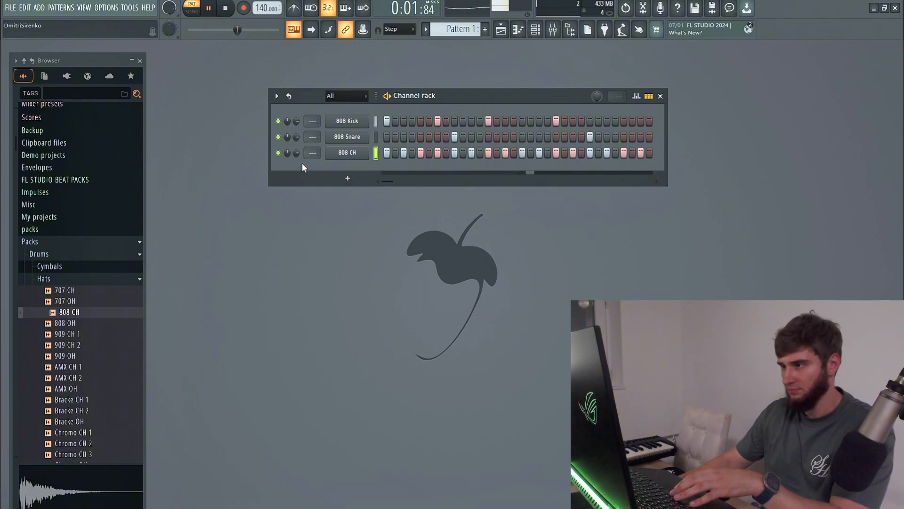
Step: Try extra 808 CH hits on steps 2, 18 and 26 during playback, and remove them again
{"action": "left_click", "coordinate": [395, 153]}
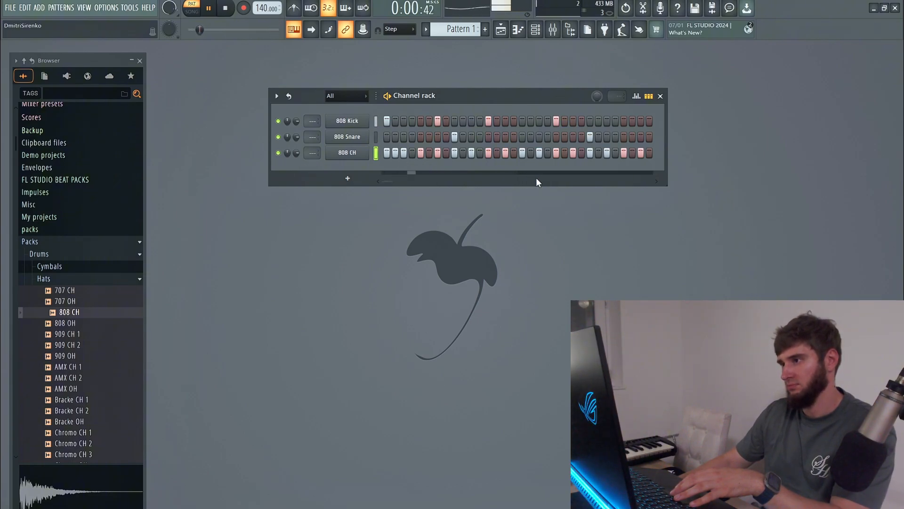
{"action": "left_click", "coordinate": [532, 152]}
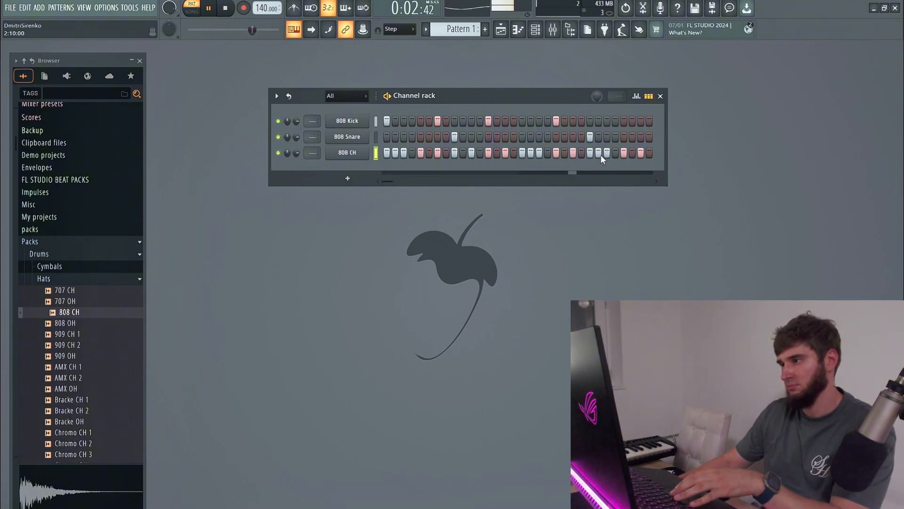
{"action": "left_click", "coordinate": [531, 153]}
{"action": "key", "text": "space"}
{"action": "left_click", "coordinate": [395, 153]}
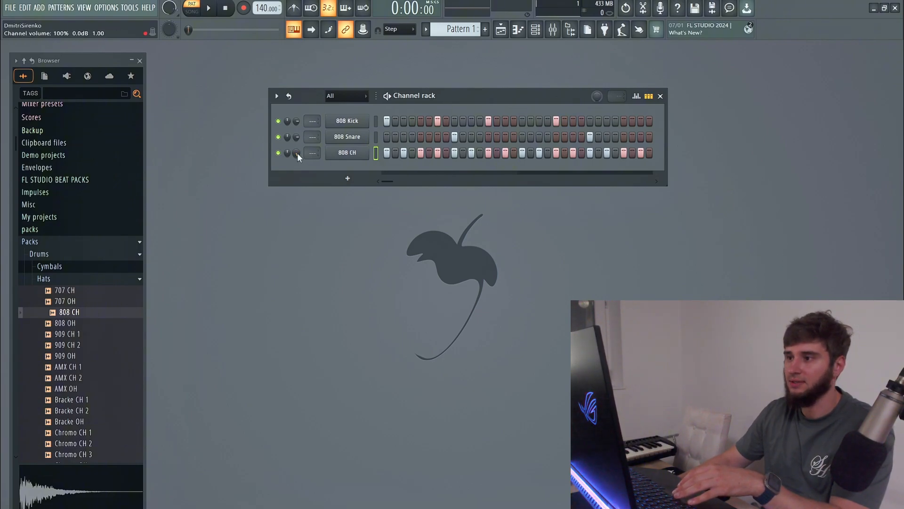
Step: Lower the 808 CH channel's volume while the pattern plays, and stop playback
{"action": "key", "text": "space"}
{"action": "left_click_drag", "start_coordinate": [297, 153], "coordinate": [296, 167]}
{"action": "key", "text": "space"}
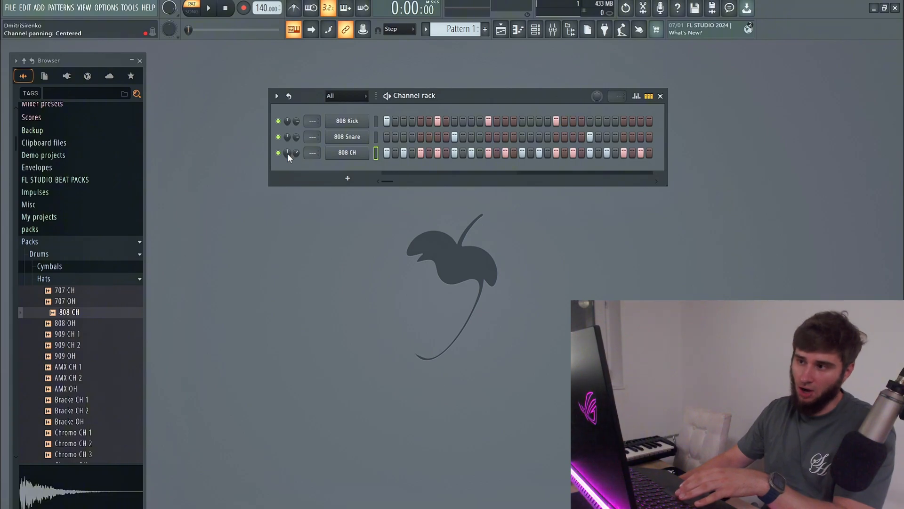
Step: Try panning the 808 CH channel to the left, including 80% and 23% left, listen to it, and reset the panning to centered
{"action": "left_click_drag", "start_coordinate": [287, 153], "coordinate": [288, 153]}
{"action": "key", "text": "space"}
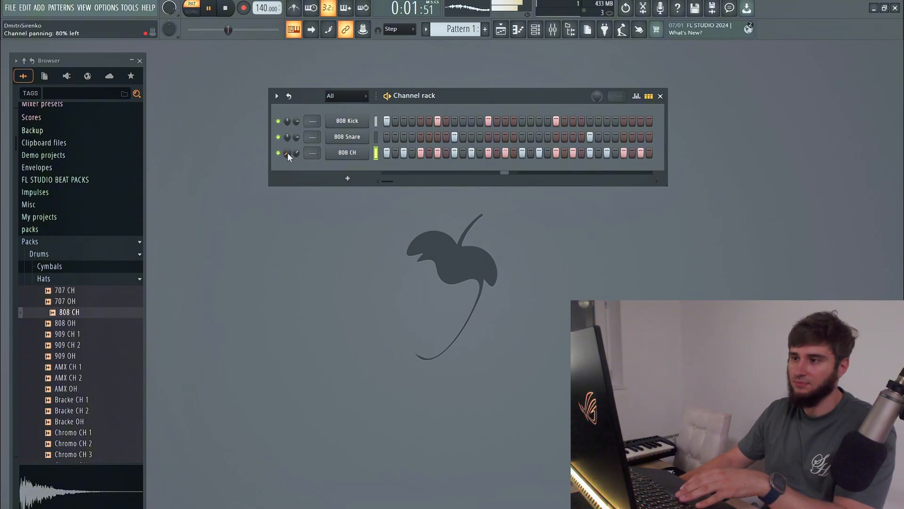
{"action": "mouse_move", "coordinate": [285, 154]}
{"action": "left_mouse_down"}
{"action": "mouse_move", "coordinate": [285, 129]}
{"action": "mouse_move", "coordinate": [290, 164]}
{"action": "left_mouse_up"}
{"action": "key", "text": "space"}
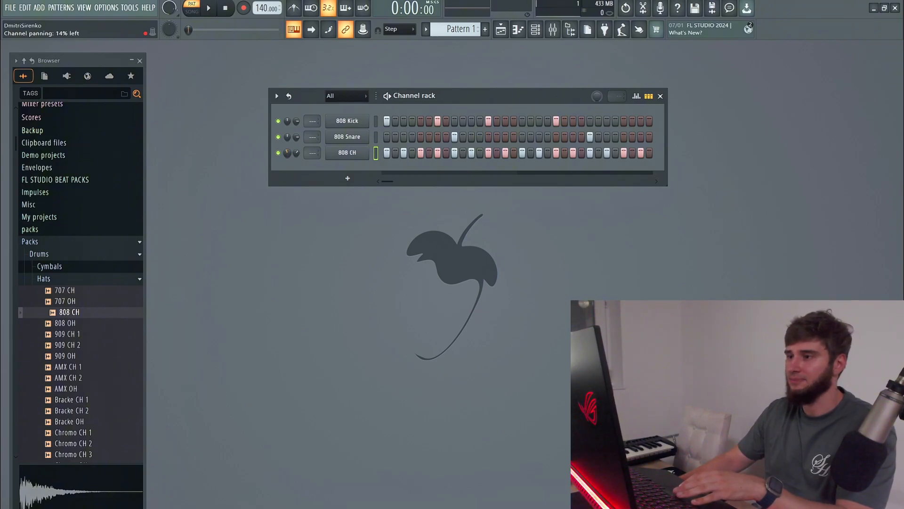
{"action": "key", "text": "space"}
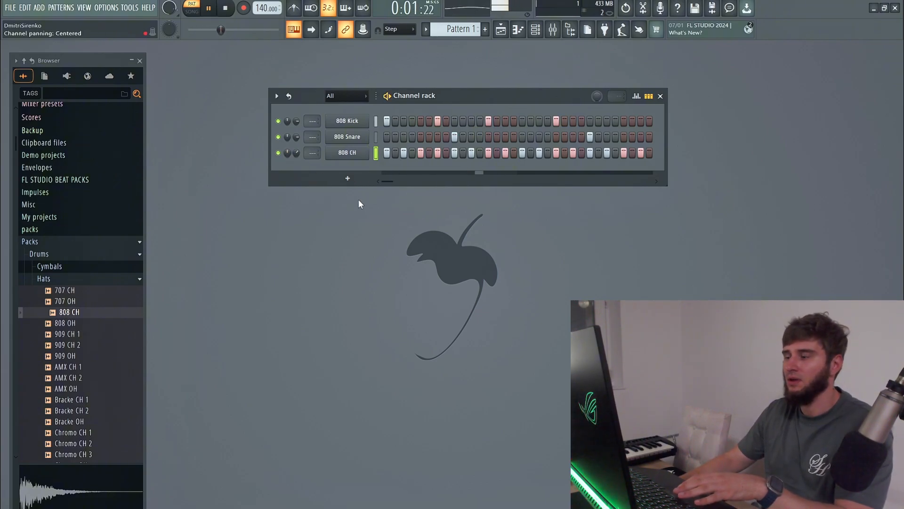
{"action": "key", "text": "space"}
{"action": "left_click_drag", "start_coordinate": [288, 153], "coordinate": [286, 156]}
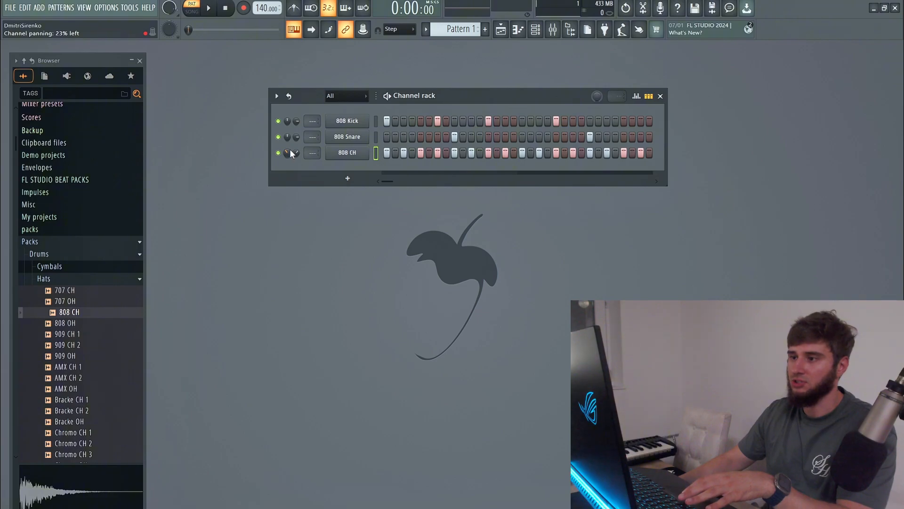
{"action": "right_click", "coordinate": [290, 152]}
{"action": "left_click", "coordinate": [302, 157]}
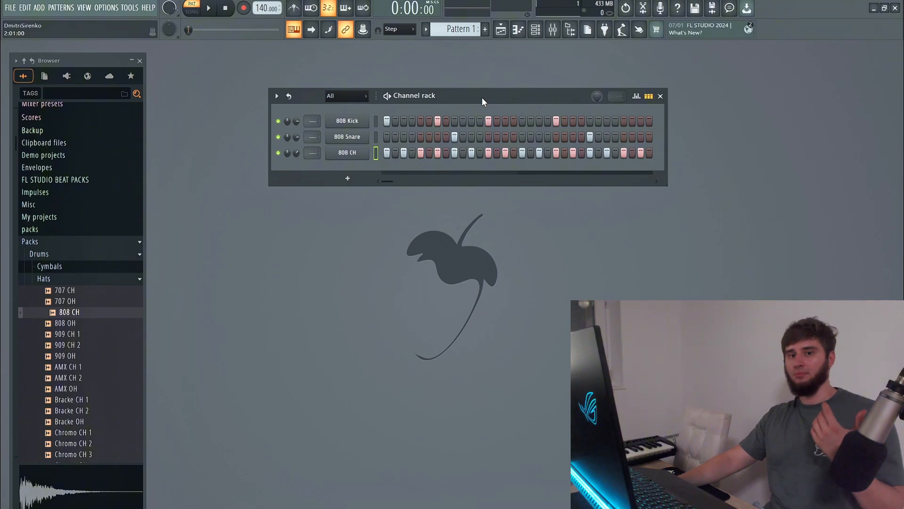
Step: Move the Channel rack window up beside the Browser, just below the toolbar
{"action": "left_click_drag", "start_coordinate": [477, 95], "coordinate": [376, 67]}
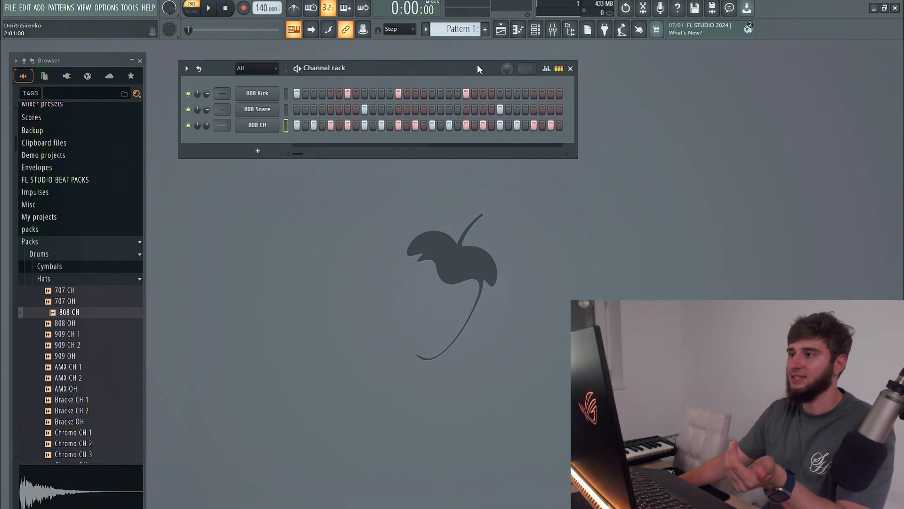
Step: Open the Playlist, try it maximized, restore it to a smaller window, and place it below the Channel rack
{"action": "left_click", "coordinate": [504, 32]}
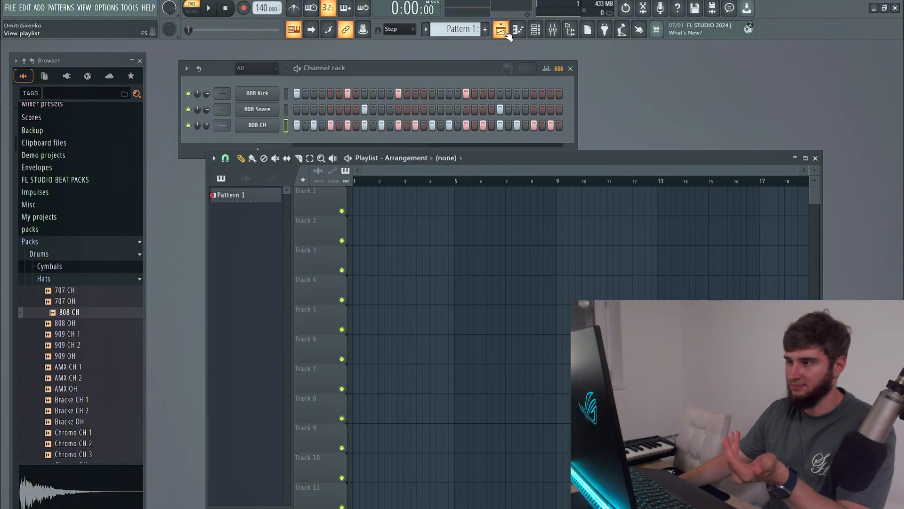
{"action": "left_click_drag", "start_coordinate": [501, 156], "coordinate": [504, 109]}
{"action": "left_click", "coordinate": [809, 112]}
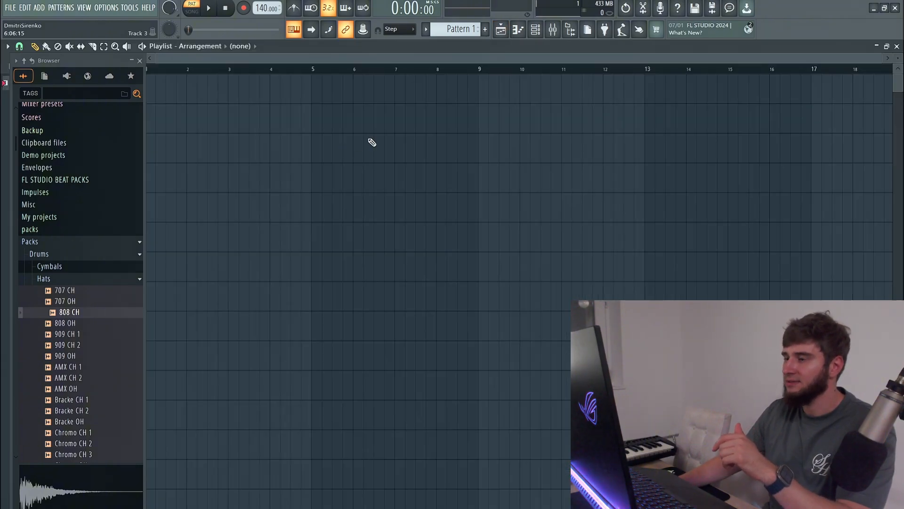
{"action": "left_click", "coordinate": [887, 47]}
{"action": "left_click_drag", "start_coordinate": [550, 109], "coordinate": [573, 118]}
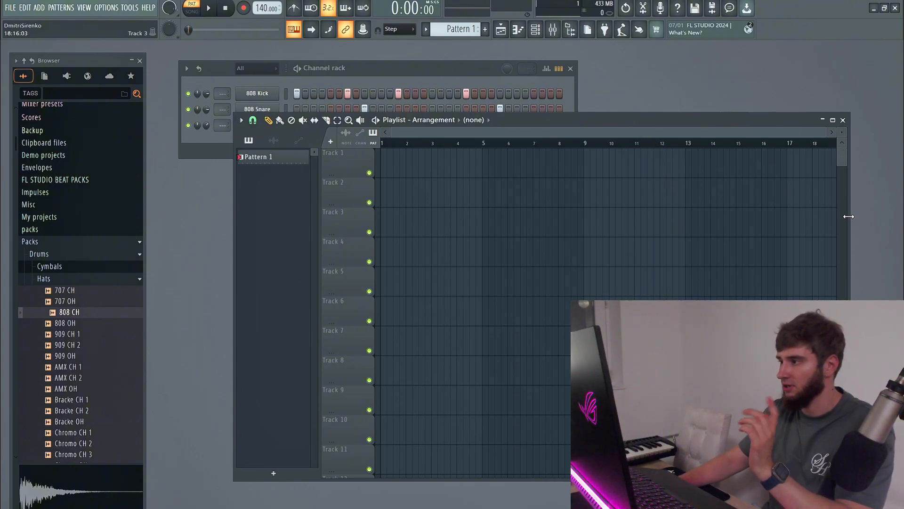
{"action": "mouse_move", "coordinate": [849, 229]}
{"action": "left_mouse_down"}
{"action": "mouse_move", "coordinate": [688, 232]}
{"action": "mouse_move", "coordinate": [718, 246]}
{"action": "mouse_move", "coordinate": [843, 248]}
{"action": "mouse_move", "coordinate": [834, 235]}
{"action": "left_mouse_up"}
{"action": "left_click_drag", "start_coordinate": [652, 115], "coordinate": [536, 213]}
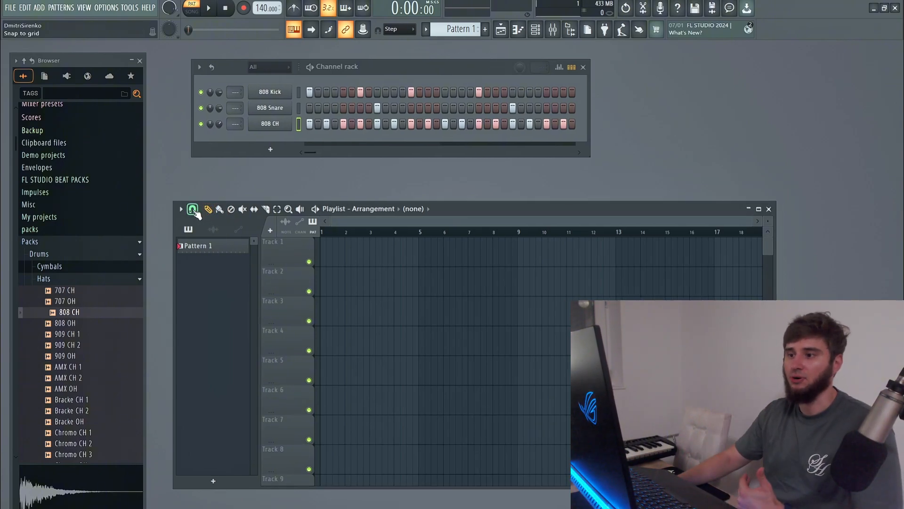
Step: Try the Line and Main snap-to-grid options in the Playlist, and leave the snapping set to Line
{"action": "left_click", "coordinate": [194, 210]}
{"action": "left_click", "coordinate": [203, 232]}
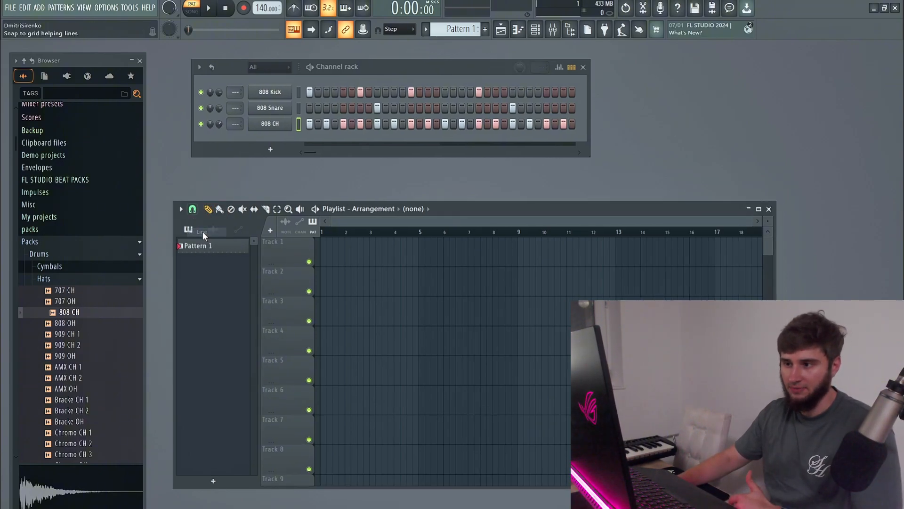
{"action": "left_click", "coordinate": [192, 209]}
{"action": "left_click", "coordinate": [201, 220]}
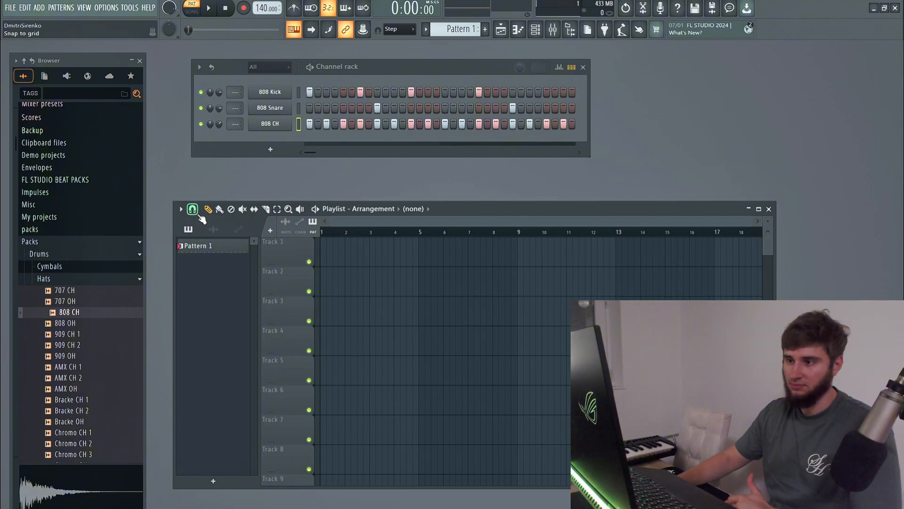
{"action": "left_click", "coordinate": [193, 208]}
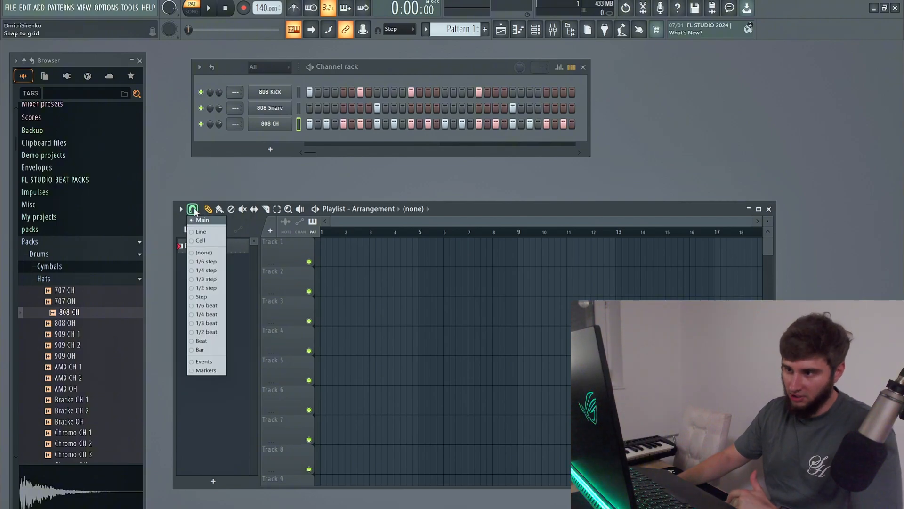
{"action": "left_click", "coordinate": [203, 234]}
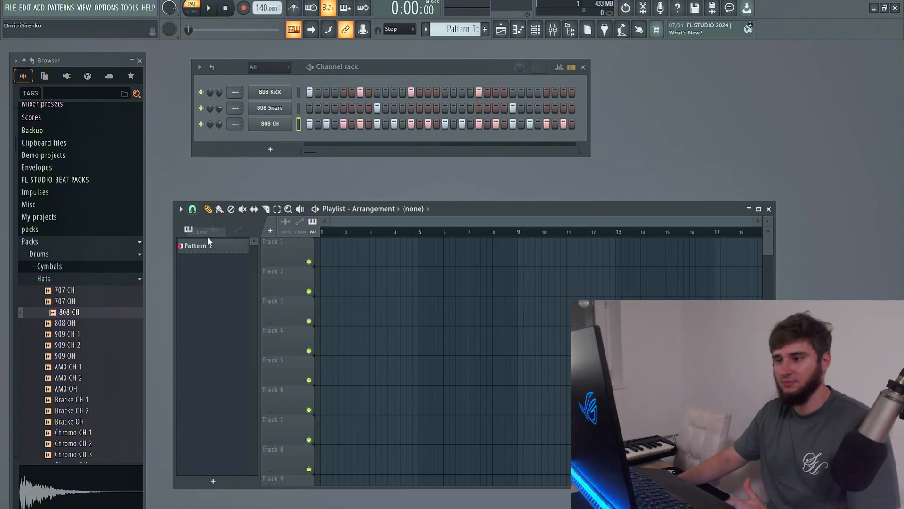
Step: Place a Pattern 1 clip at bar 1 of Track 1, play it briefly in pattern mode, and stop
{"action": "left_click", "coordinate": [334, 256]}
{"action": "mouse_move", "coordinate": [346, 255]}
{"action": "left_mouse_down"}
{"action": "mouse_move", "coordinate": [519, 261]}
{"action": "mouse_move", "coordinate": [338, 268]}
{"action": "mouse_move", "coordinate": [339, 432]}
{"action": "mouse_move", "coordinate": [345, 249]}
{"action": "left_mouse_up"}
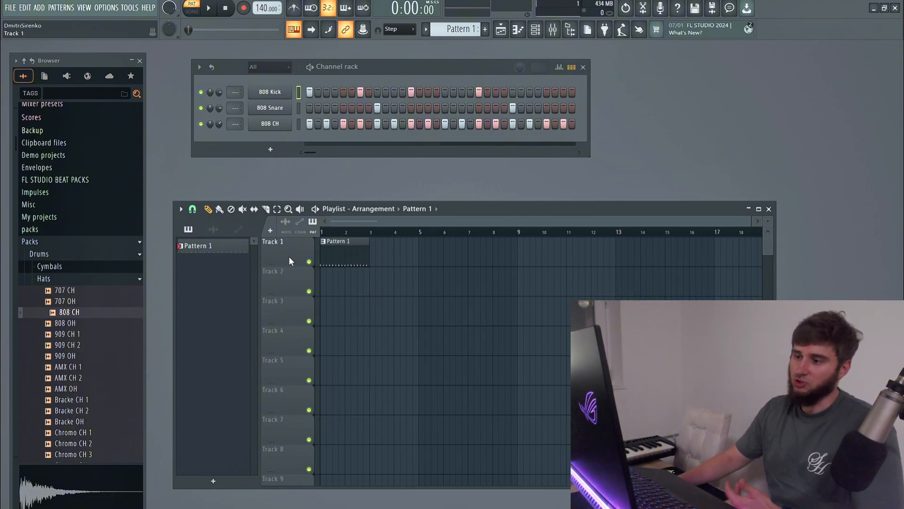
{"action": "left_click", "coordinate": [212, 10]}
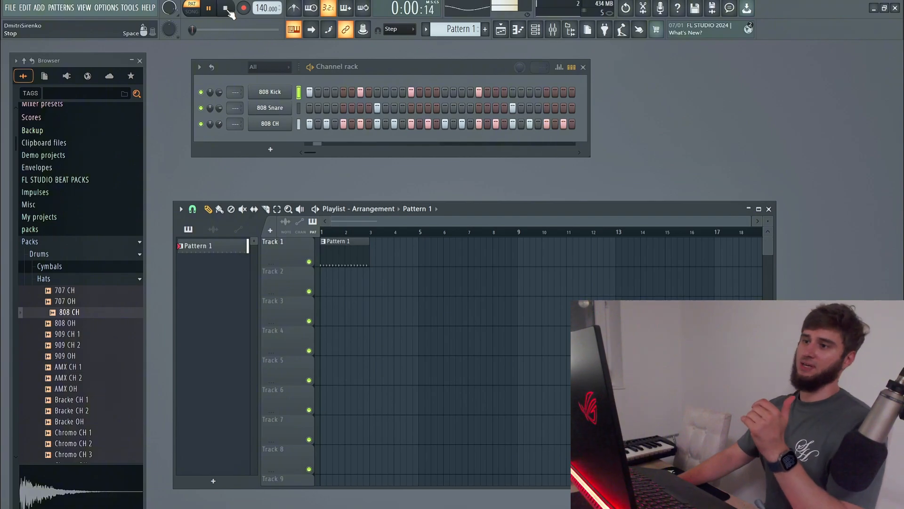
{"action": "left_click", "coordinate": [226, 9]}
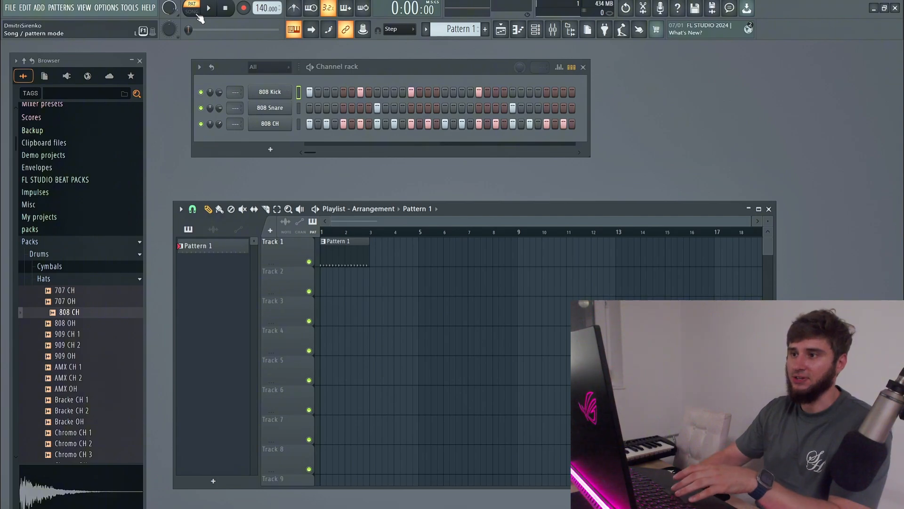
Step: Switch playback to song mode, listen to the Playlist arrangement, and stop it
{"action": "left_click", "coordinate": [200, 17]}
{"action": "key", "text": "space"}
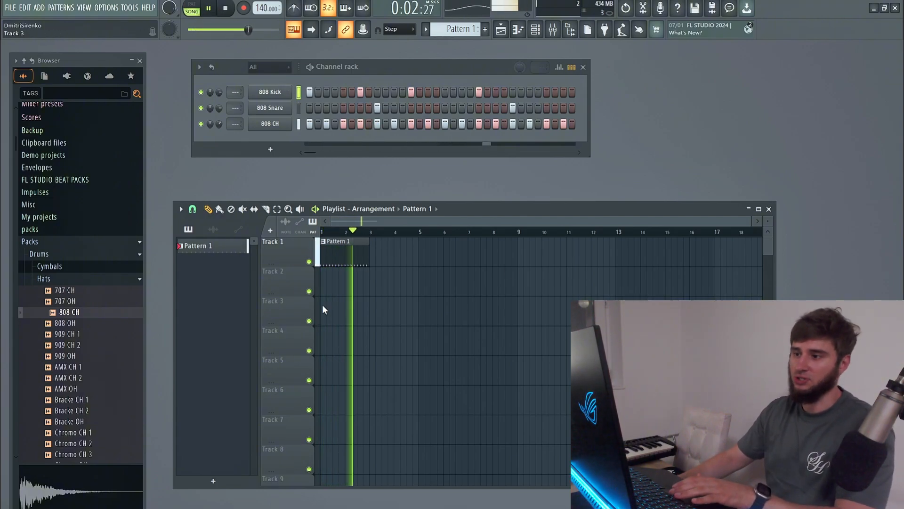
{"action": "key", "text": "space"}
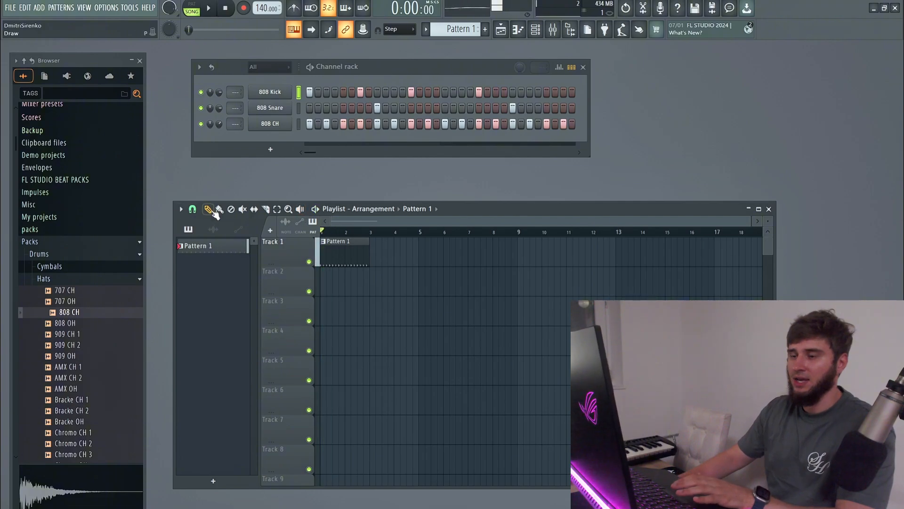
Step: Try placing separate Pattern 1 clips along Track 1 with the Draw tool, and remove them again
{"action": "left_click", "coordinate": [420, 254]}
{"action": "left_click", "coordinate": [489, 254]}
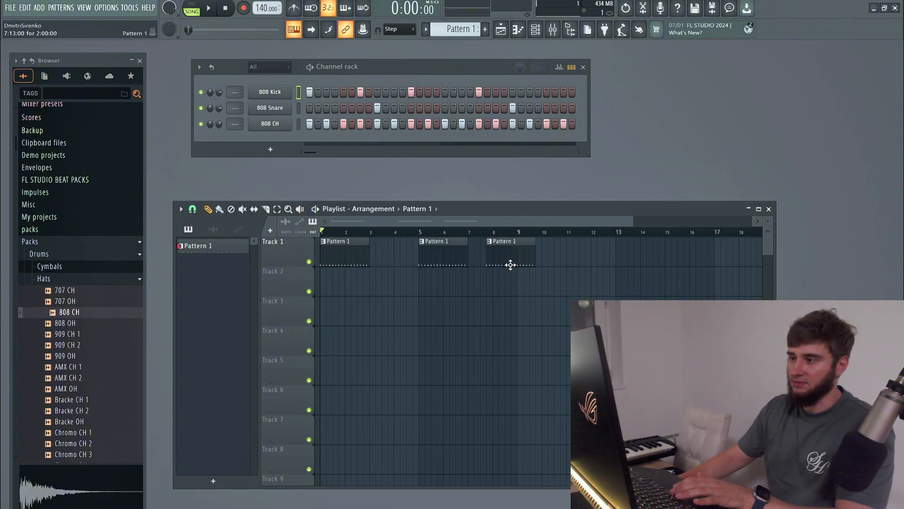
{"action": "left_click", "coordinate": [563, 254]}
{"action": "left_click", "coordinate": [661, 260]}
{"action": "left_click", "coordinate": [396, 261]}
{"action": "left_click_drag", "start_coordinate": [405, 259], "coordinate": [697, 256]}
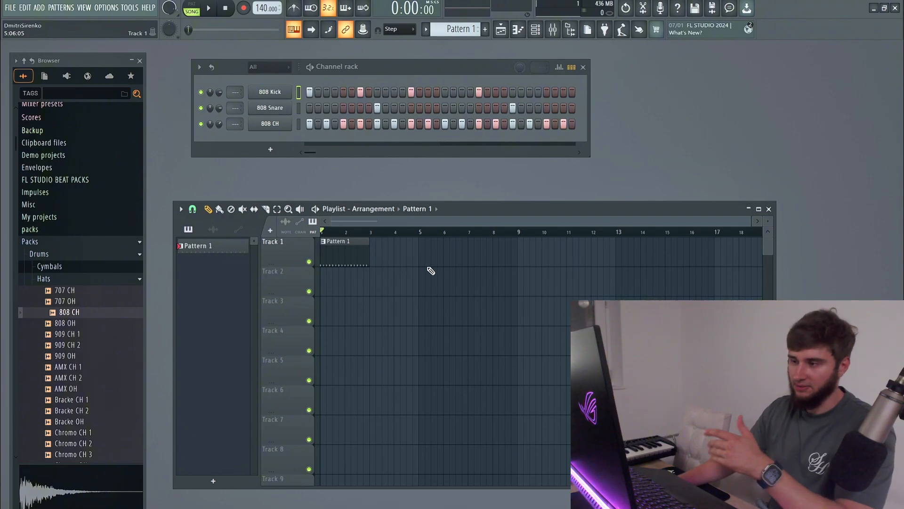
Step: Use the Paint tool to repeat Pattern 1 on Track 1 from bar 3 up to bar 9, and return to the Draw tool
{"action": "left_click", "coordinate": [220, 209]}
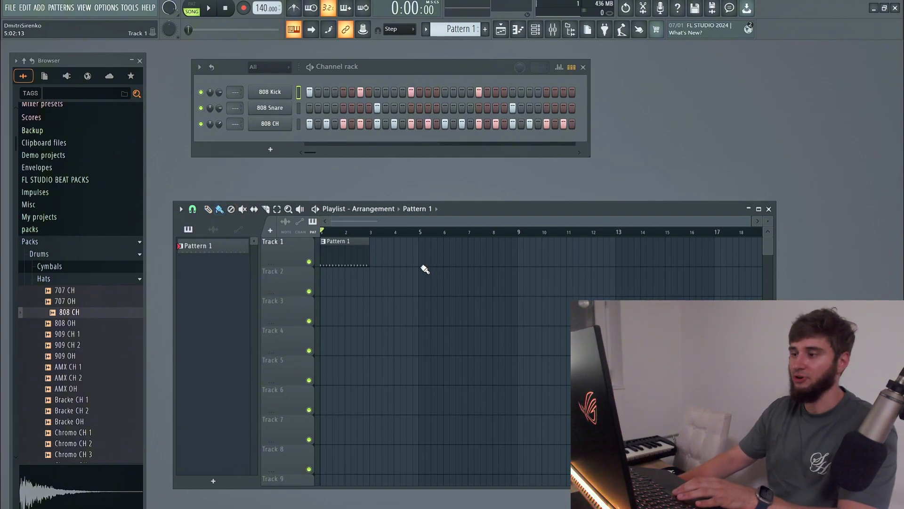
{"action": "left_click", "coordinate": [402, 258]}
{"action": "left_click_drag", "start_coordinate": [428, 263], "coordinate": [676, 261]}
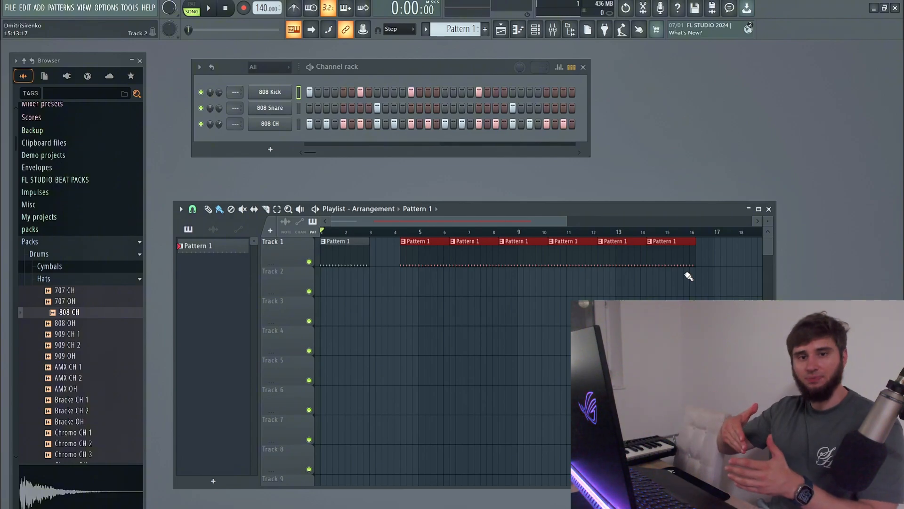
{"action": "mouse_move", "coordinate": [692, 257]}
{"action": "left_mouse_down"}
{"action": "mouse_move", "coordinate": [385, 259]}
{"action": "mouse_move", "coordinate": [521, 293]}
{"action": "left_mouse_up"}
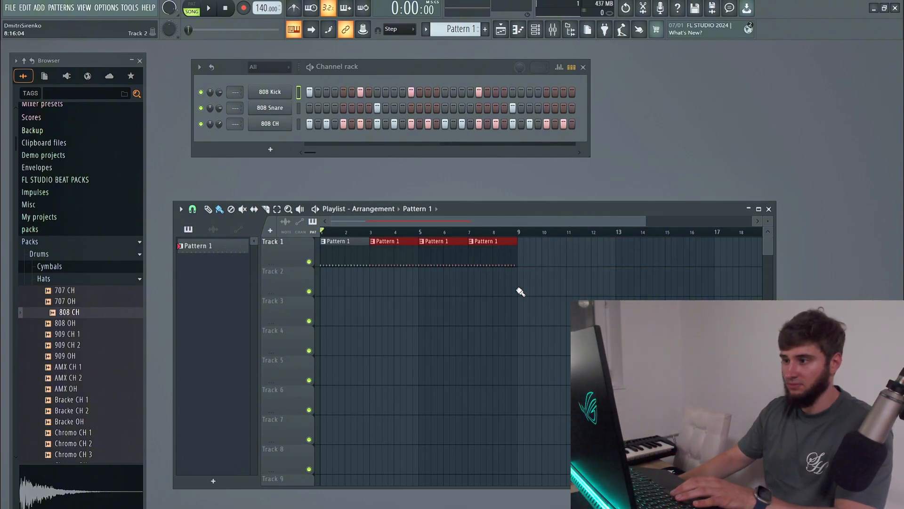
{"action": "key", "text": "p"}
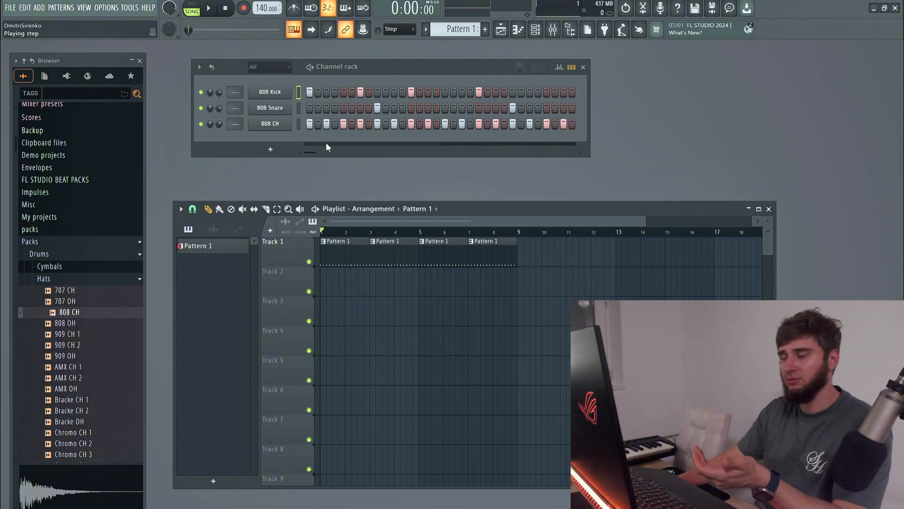
Step: Create a new empty pattern and add a FLEX instrument channel to the Channel rack
{"action": "left_click", "coordinate": [271, 149]}
{"action": "left_click", "coordinate": [437, 140]}
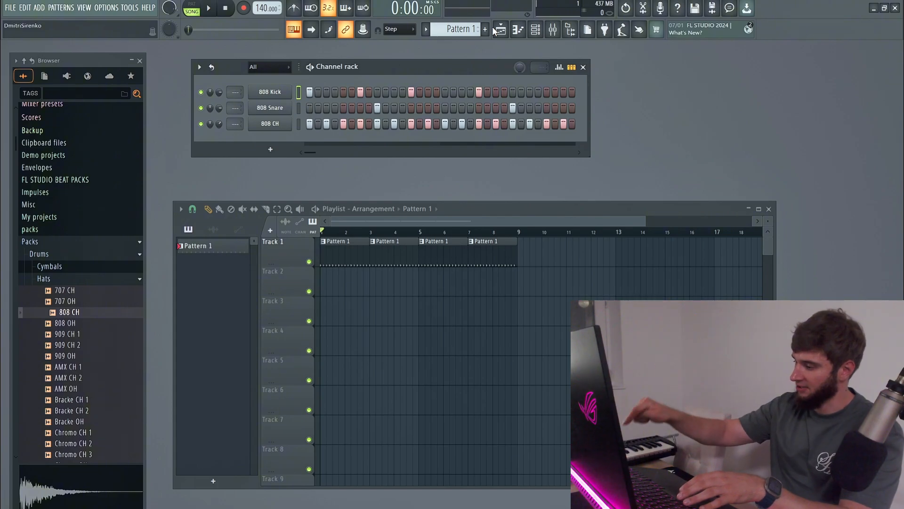
{"action": "key", "text": "F4"}
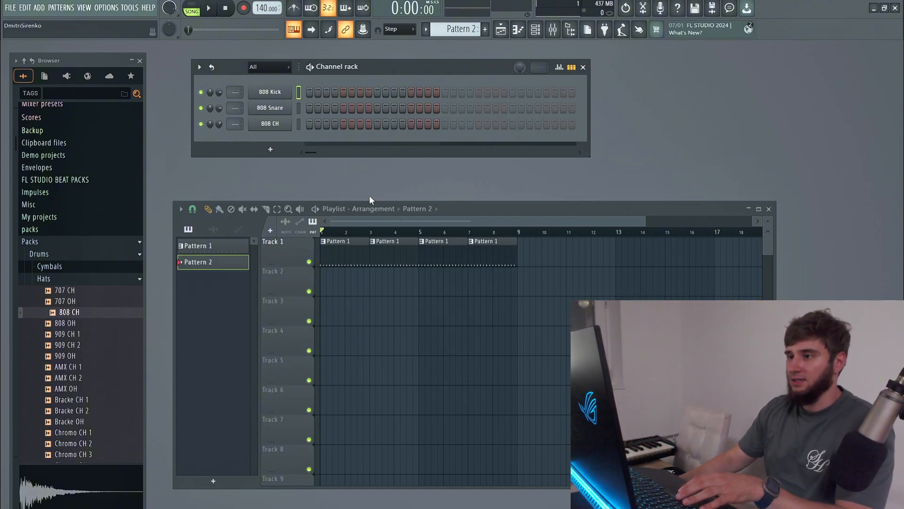
{"action": "left_click", "coordinate": [271, 151]}
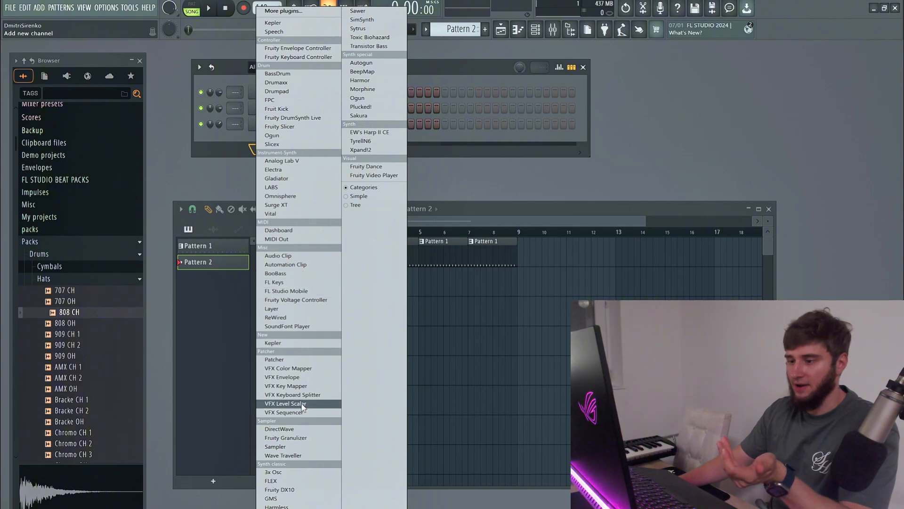
{"action": "left_click", "coordinate": [291, 481]}
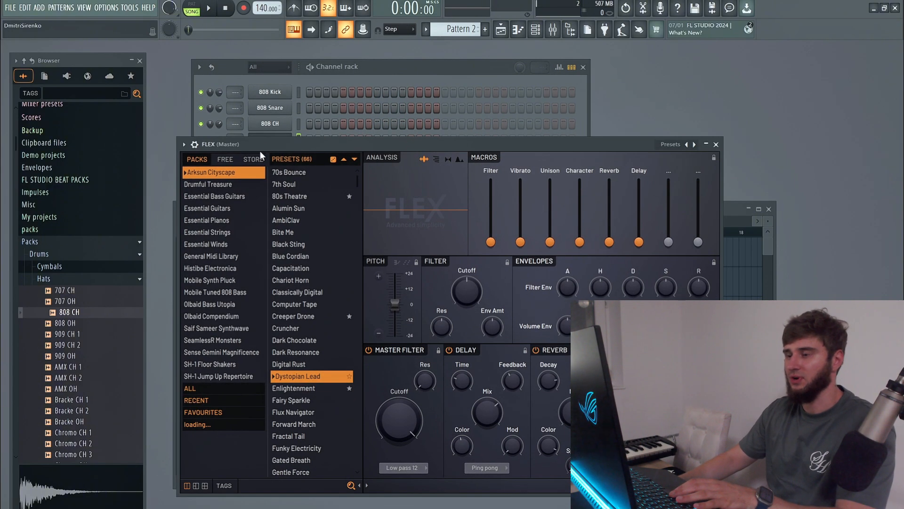
Step: Look through the installed and free sound pack lists in FLEX
{"action": "left_click", "coordinate": [226, 162]}
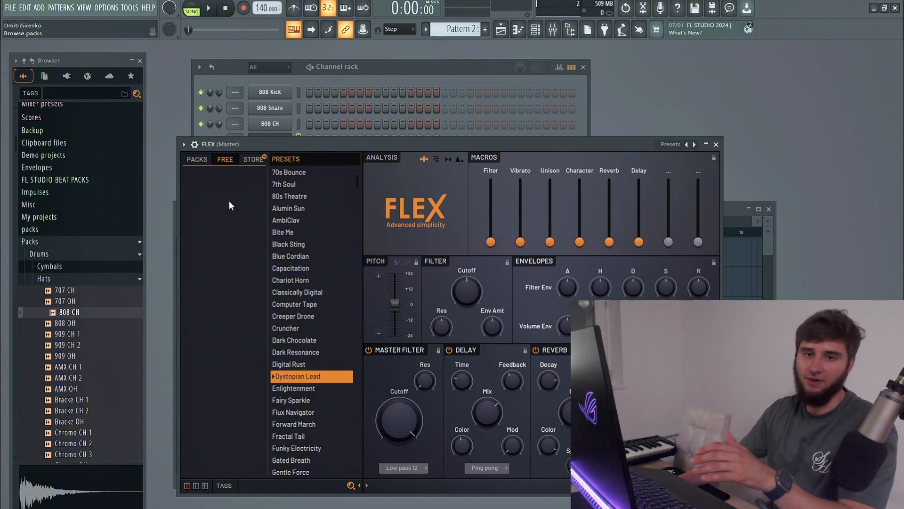
{"action": "left_click", "coordinate": [198, 161]}
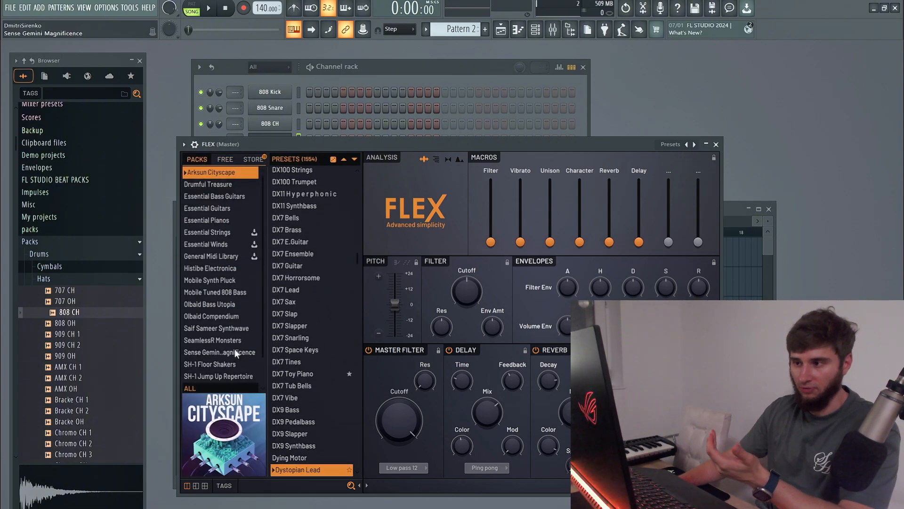
{"action": "left_click", "coordinate": [229, 160]}
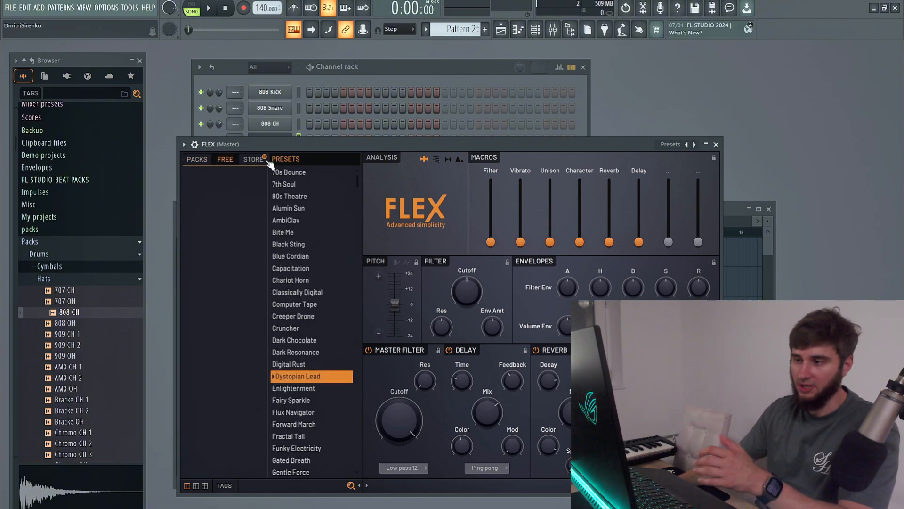
{"action": "left_click", "coordinate": [198, 161]}
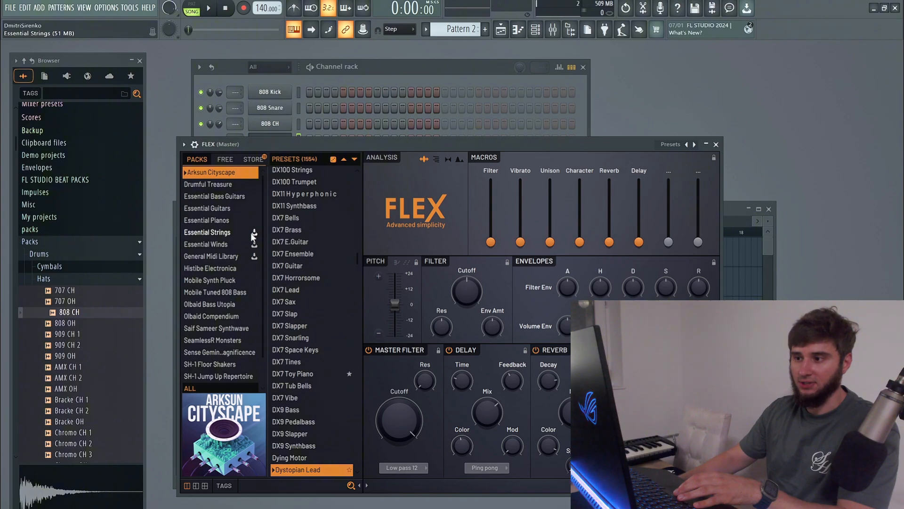
{"action": "left_click", "coordinate": [221, 164]}
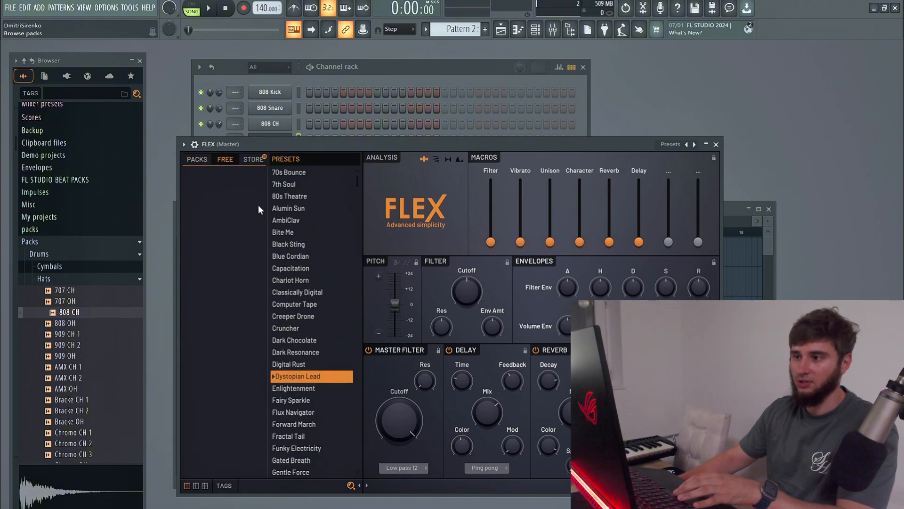
{"action": "left_click", "coordinate": [204, 163]}
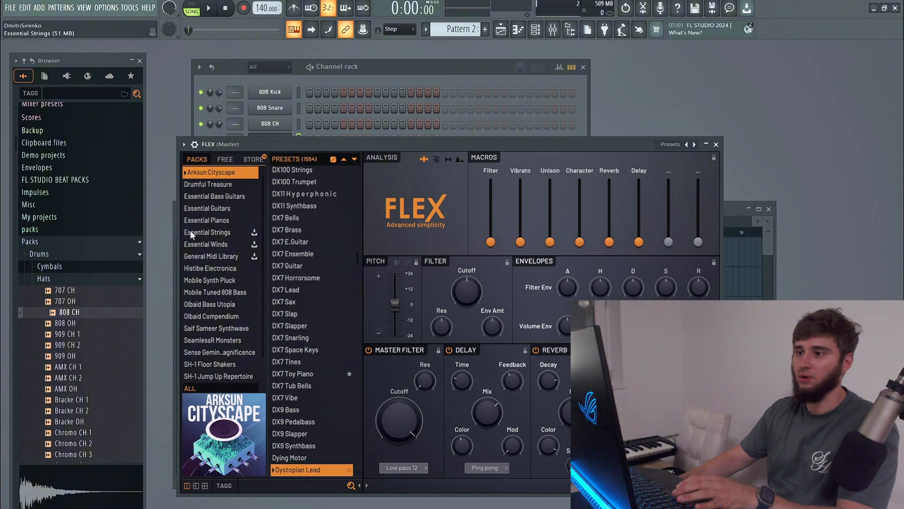
Step: Browse the Drumful Treasure and Essential Bass Guitars packs in FLEX, and load the 5String BopBass Fingered preset
{"action": "left_click", "coordinate": [219, 183]}
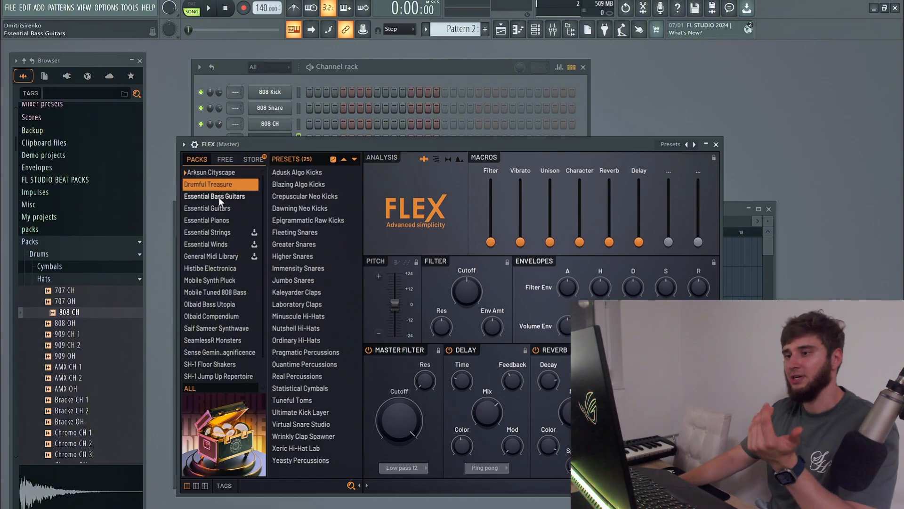
{"action": "left_click", "coordinate": [218, 197]}
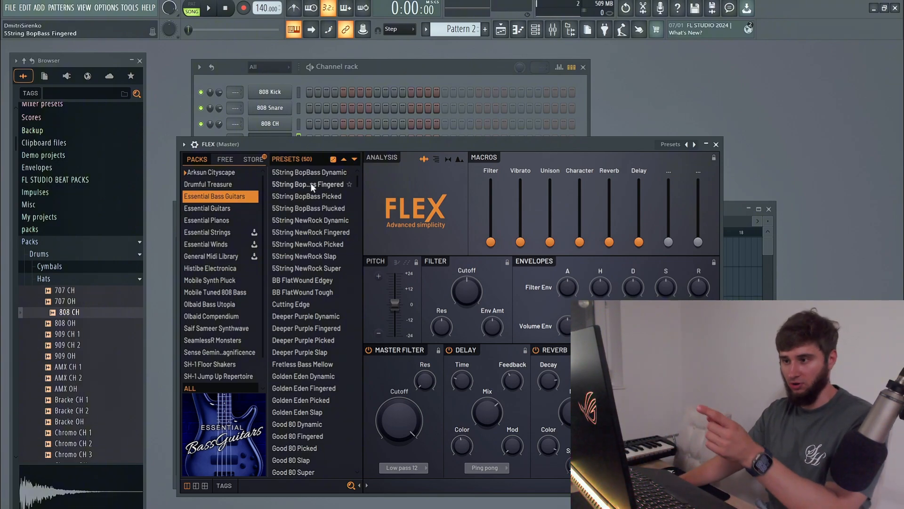
{"action": "left_click", "coordinate": [307, 196]}
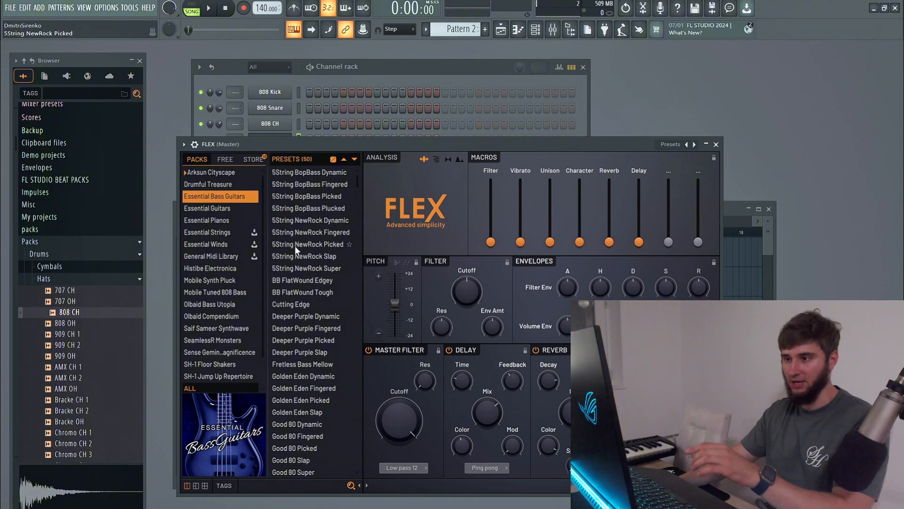
{"action": "left_click", "coordinate": [295, 185]}
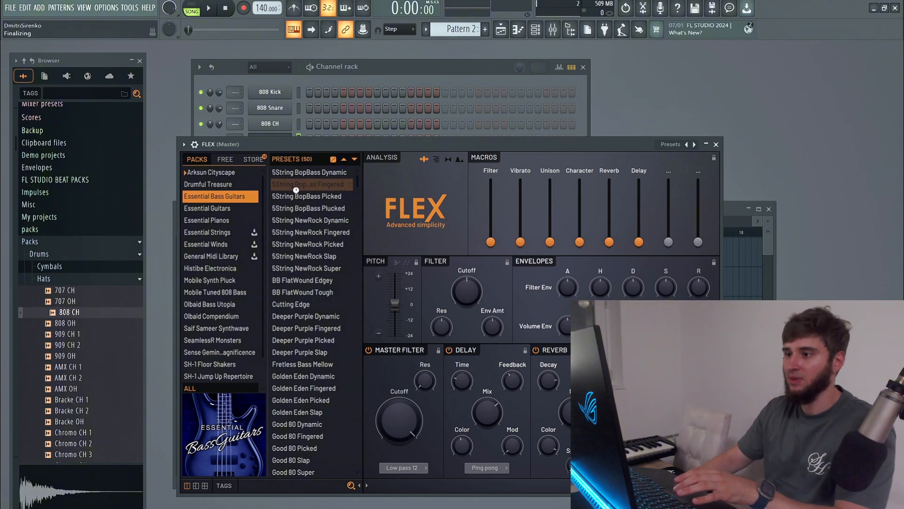
Step: Load the Electric Piano preset from the Essential Pianos pack in FLEX
{"action": "left_click", "coordinate": [217, 221]}
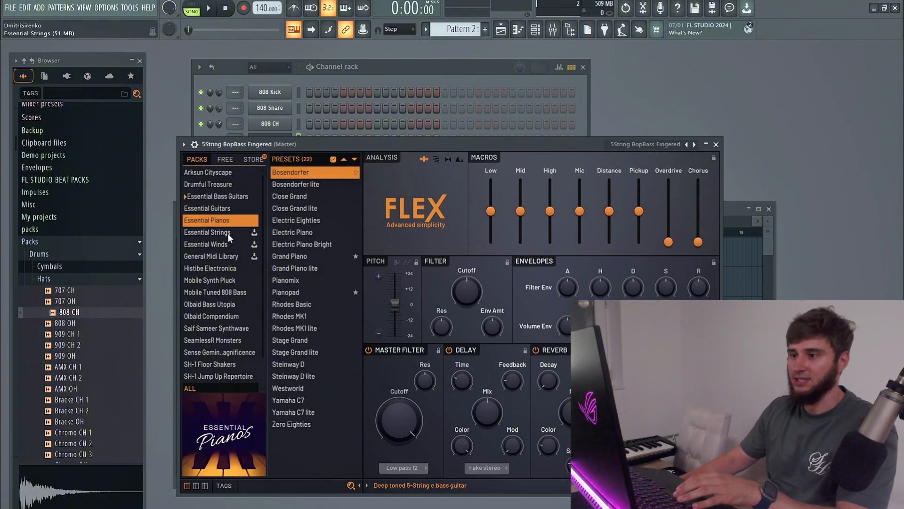
{"action": "left_click", "coordinate": [293, 233]}
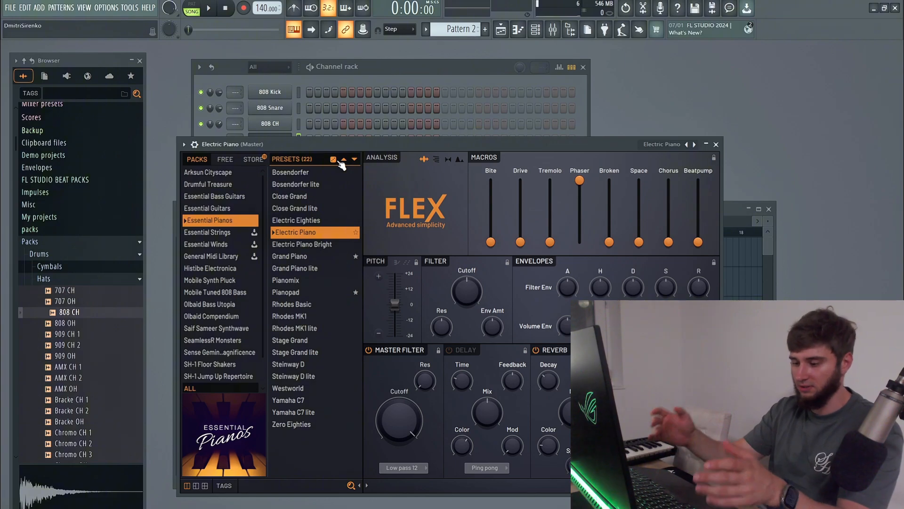
Step: Audition the Electric Piano sound, load the Pianopad preset from Essential Pianos, and close the FLEX window
{"action": "key", "text": "q"}
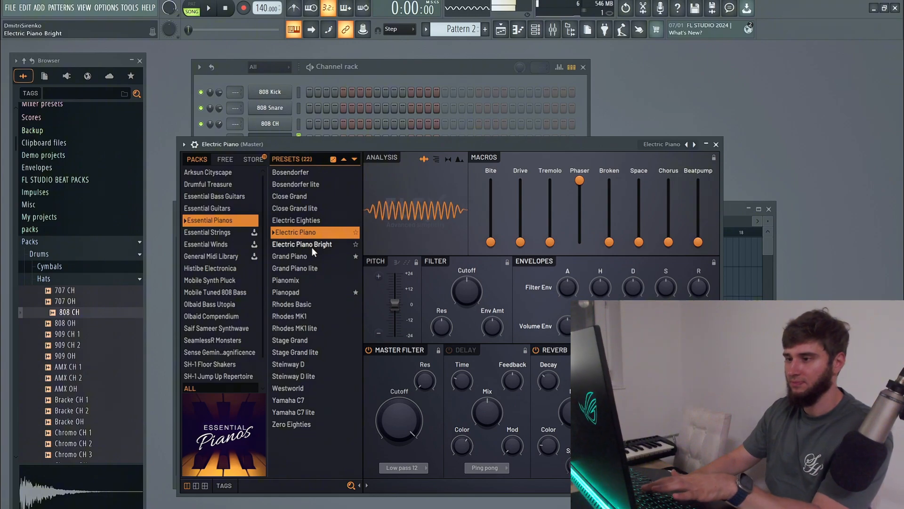
{"action": "left_click", "coordinate": [302, 290]}
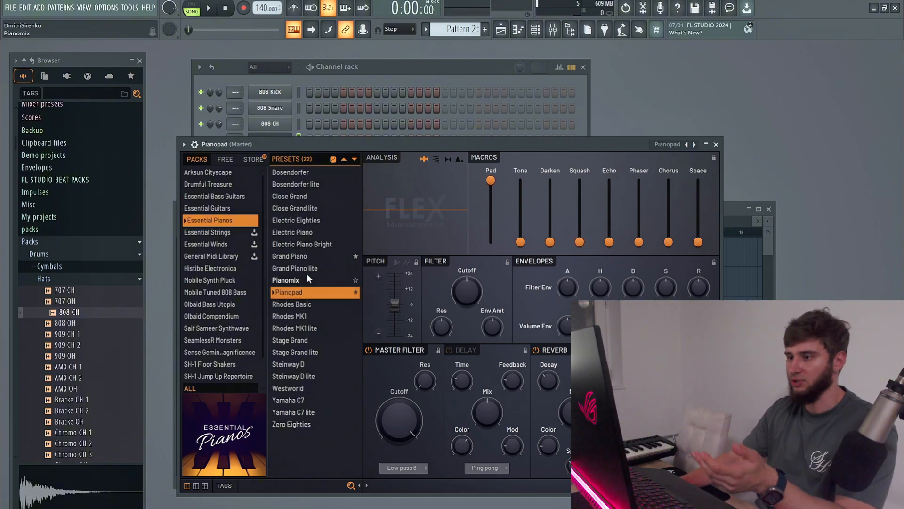
{"action": "left_click", "coordinate": [716, 144]}
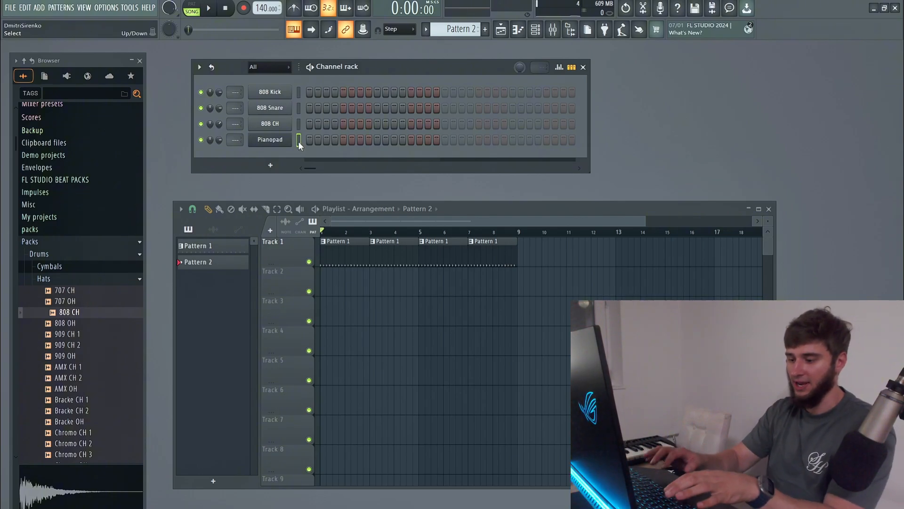
Step: Audition the Pianopad and 808 drum channels by selecting each one in the Channel rack, and reselect Pianopad
{"action": "key", "text": "e"}
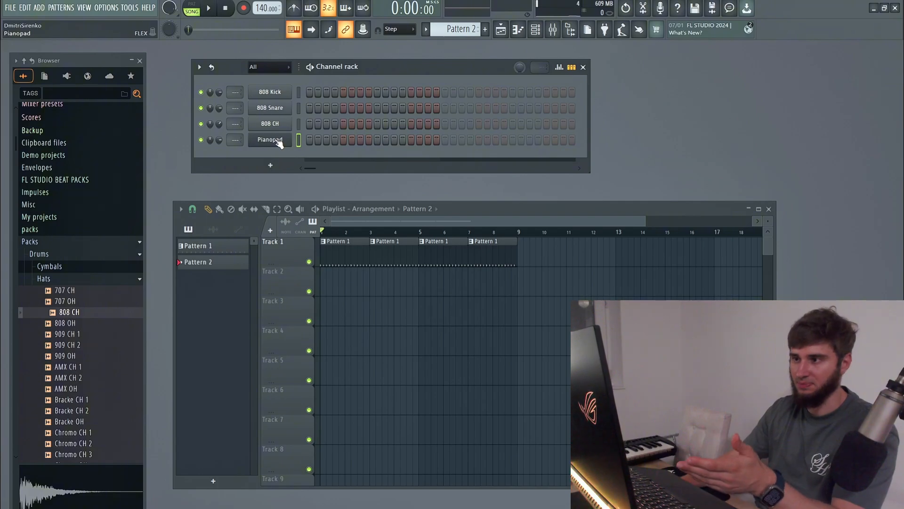
{"action": "left_click", "coordinate": [297, 108]}
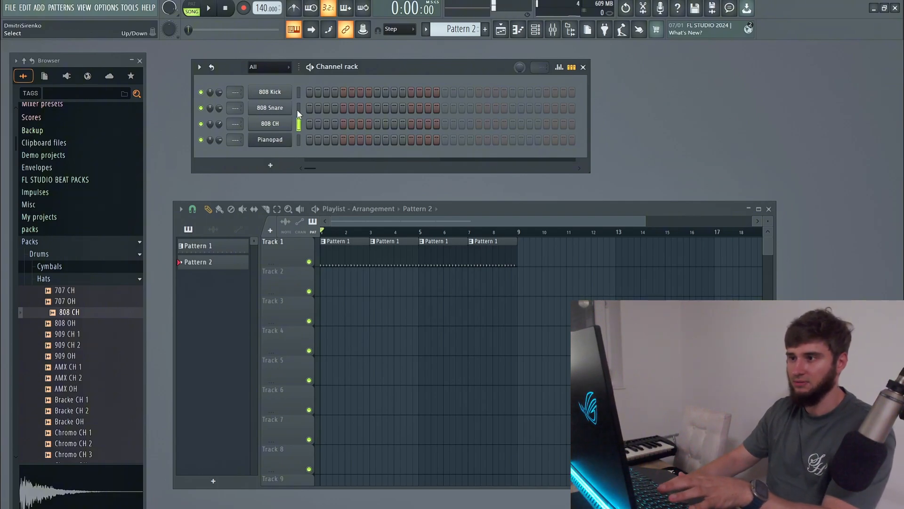
{"action": "left_click", "coordinate": [298, 93]}
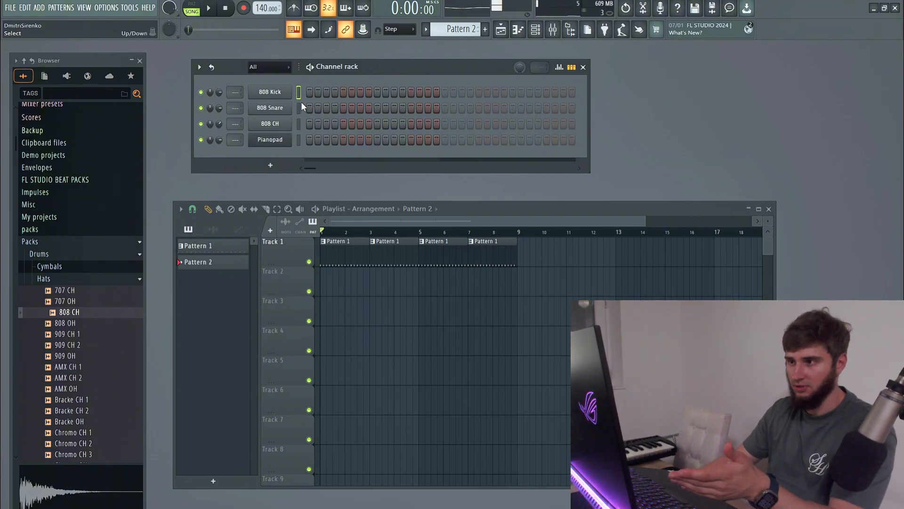
{"action": "left_click", "coordinate": [298, 139]}
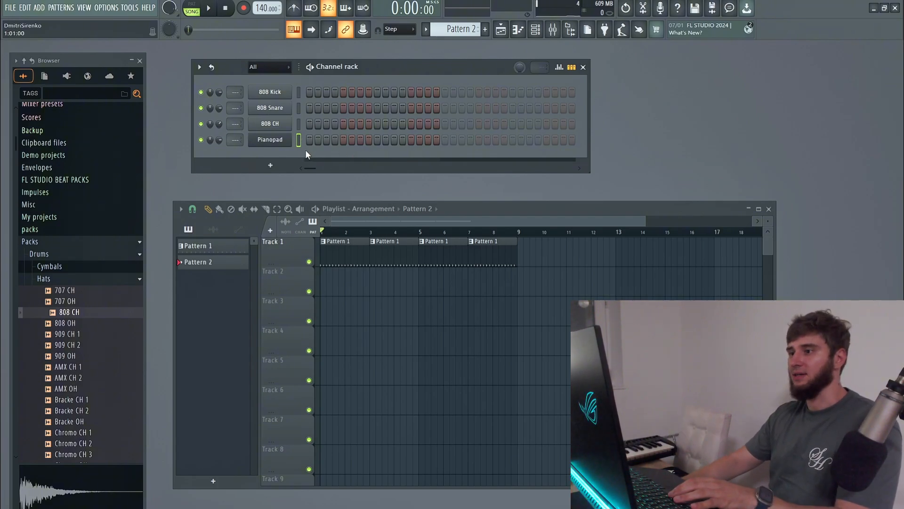
Step: Open the Piano roll for the Pianopad channel, and shrink and move its window to sit below the Channel rack
{"action": "right_click", "coordinate": [270, 141]}
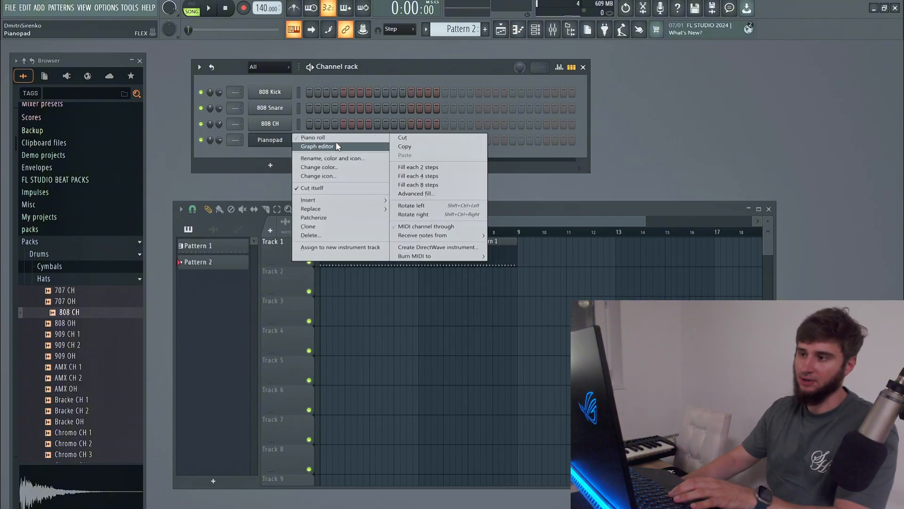
{"action": "left_click", "coordinate": [320, 138]}
{"action": "left_click_drag", "start_coordinate": [493, 261], "coordinate": [498, 123]}
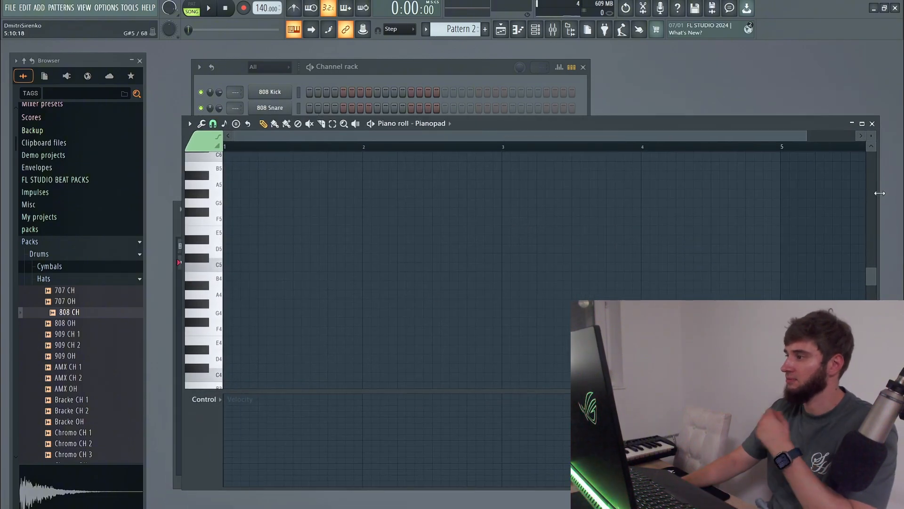
{"action": "mouse_move", "coordinate": [879, 197]}
{"action": "left_mouse_down"}
{"action": "mouse_move", "coordinate": [593, 212]}
{"action": "mouse_move", "coordinate": [874, 205]}
{"action": "left_mouse_up"}
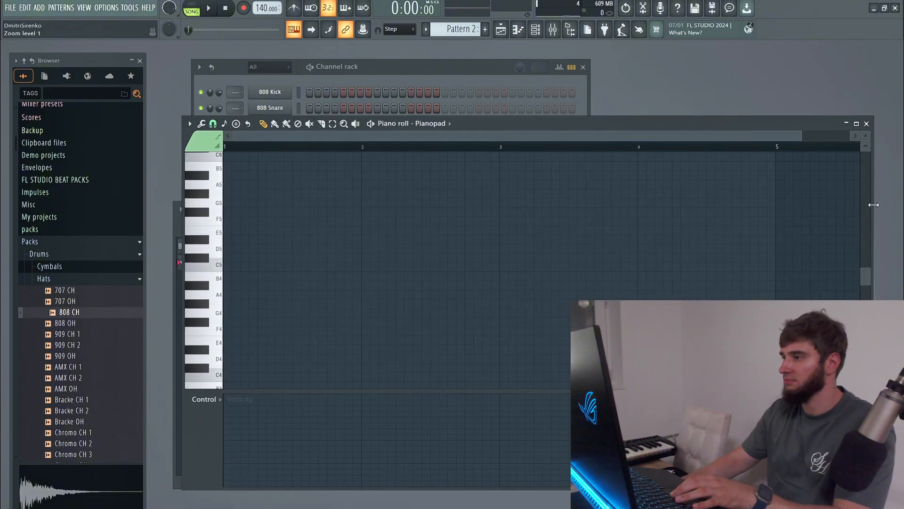
{"action": "left_click_drag", "start_coordinate": [684, 116], "coordinate": [650, 166]}
{"action": "left_click_drag", "start_coordinate": [874, 258], "coordinate": [595, 258]}
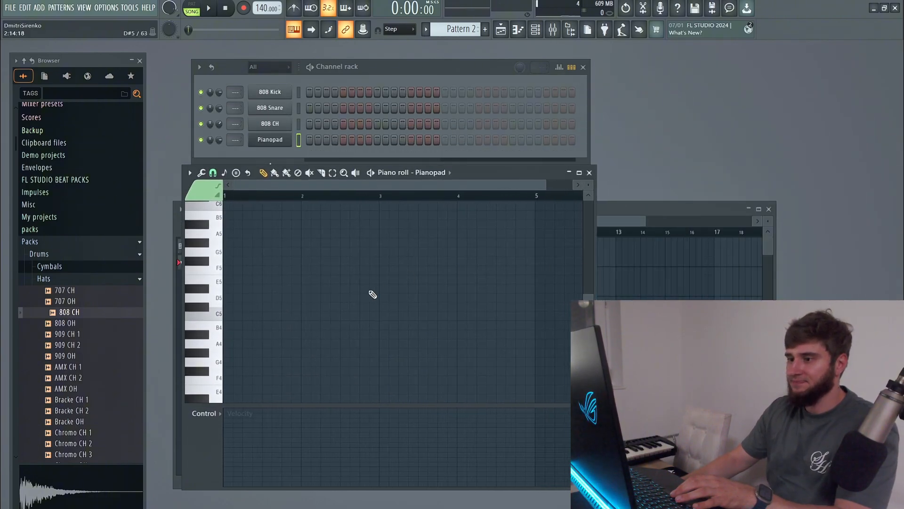
{"action": "left_click_drag", "start_coordinate": [485, 174], "coordinate": [485, 183]}
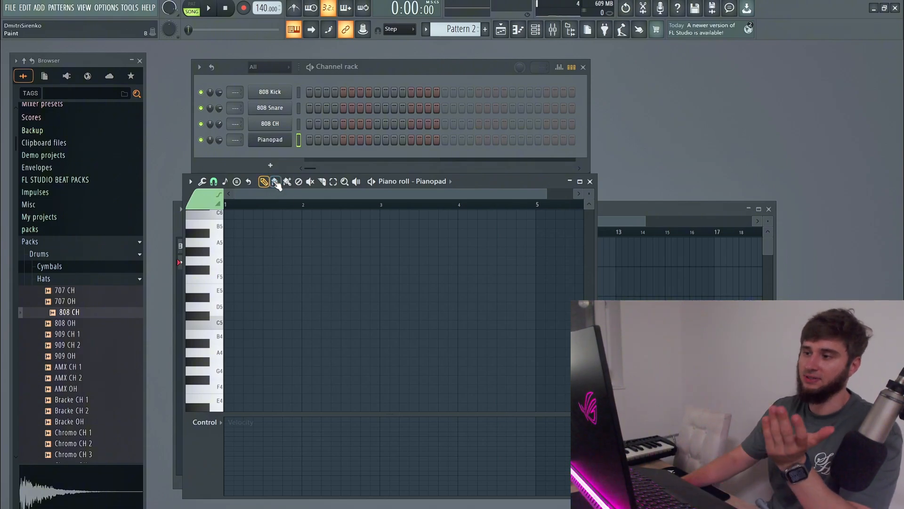
Step: Try out C5 notes in bars 1 and 2, extend the first one to ten steps, and play the pattern
{"action": "left_click", "coordinate": [228, 325]}
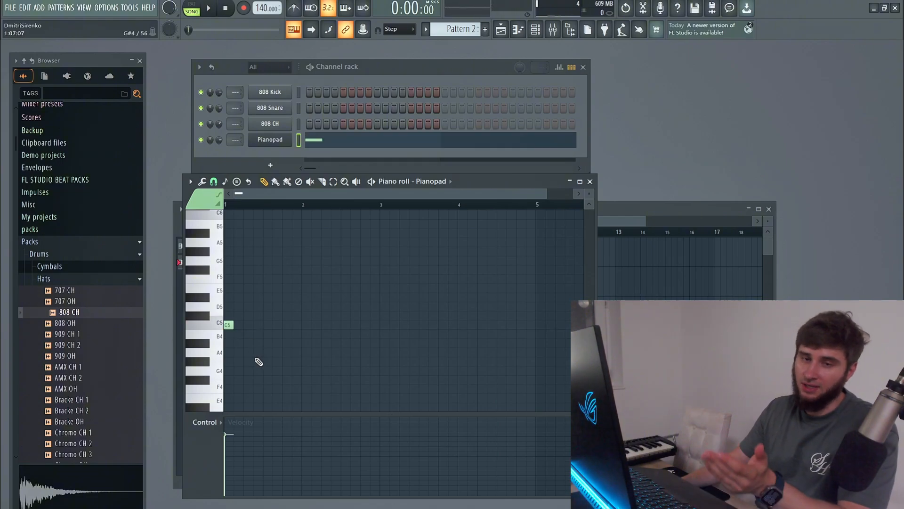
{"action": "right_click", "coordinate": [231, 325]}
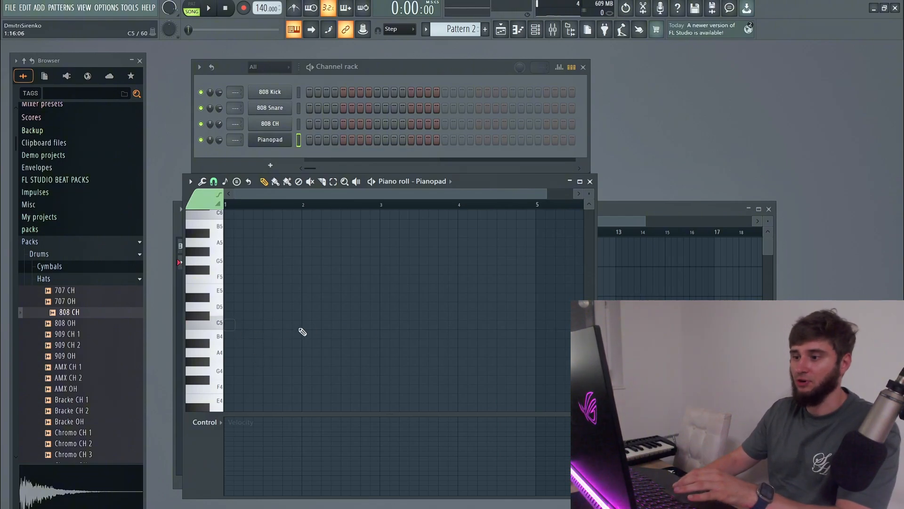
{"action": "left_click", "coordinate": [256, 325]}
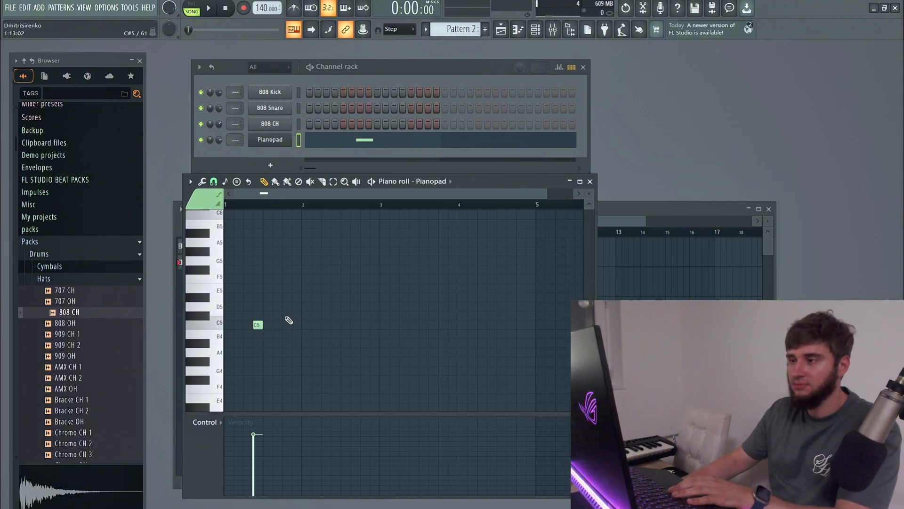
{"action": "key", "text": "space"}
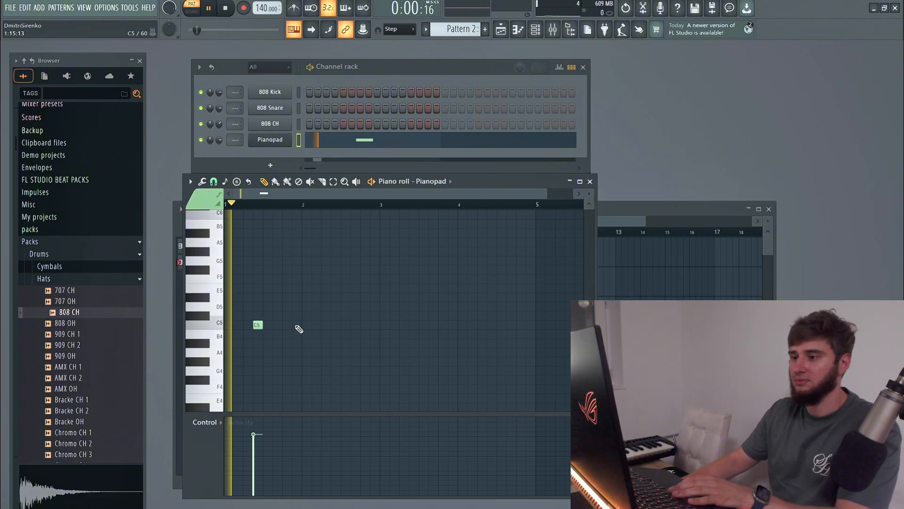
{"action": "left_click", "coordinate": [325, 325]}
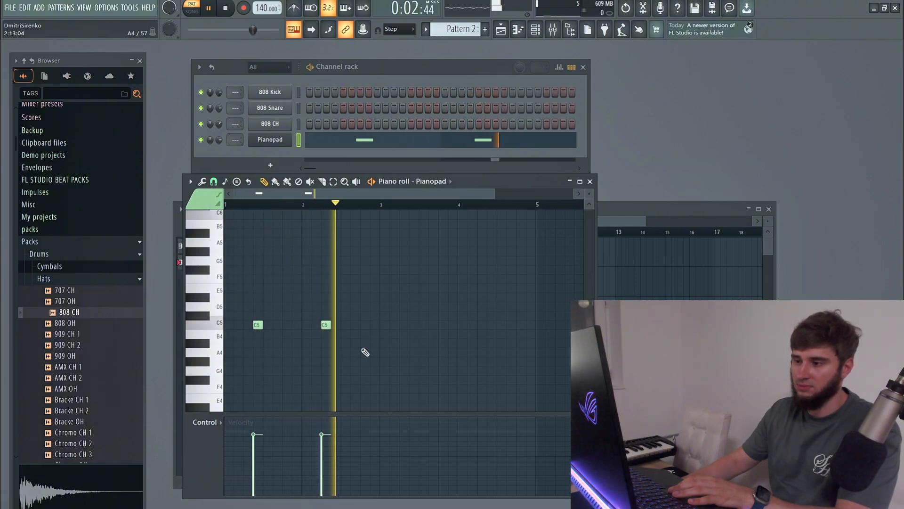
{"action": "key", "text": "space"}
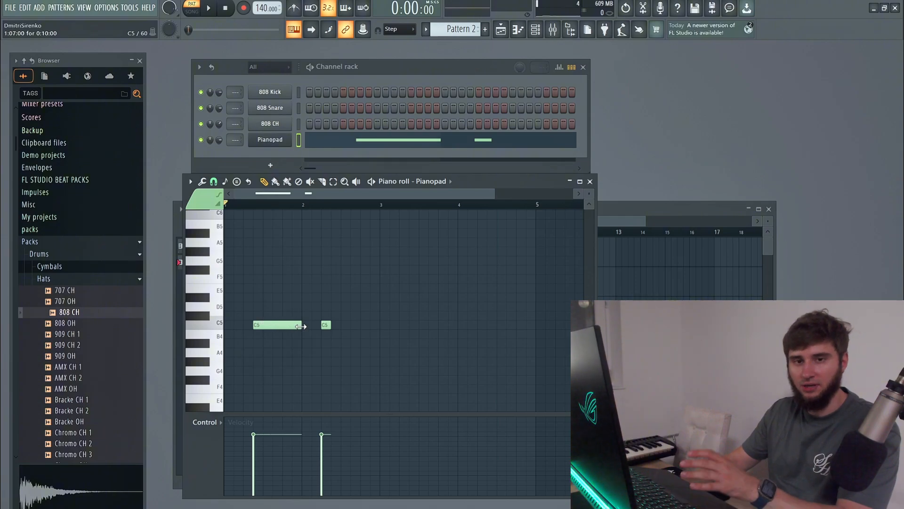
{"action": "key", "text": "space"}
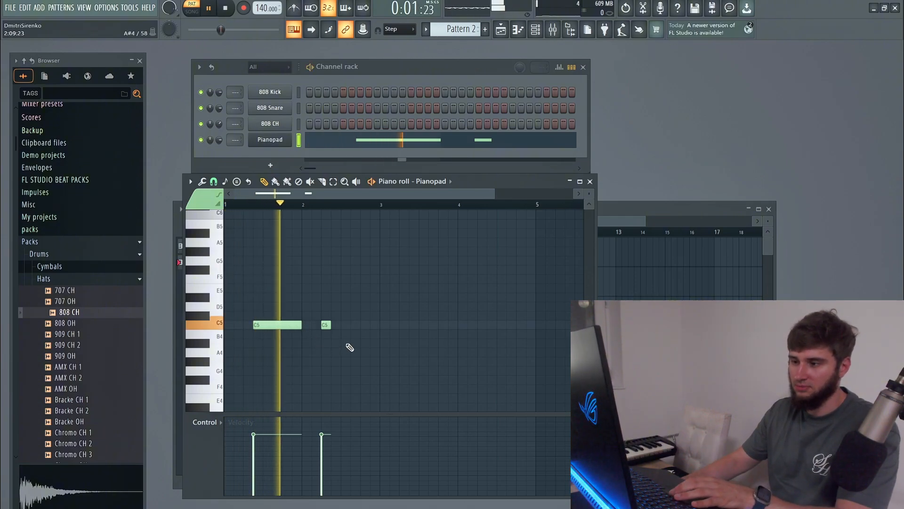
Step: Stop playback, lengthen the second C5 note, and delete all the test notes from the Piano roll
{"action": "key", "text": "space"}
{"action": "mouse_move", "coordinate": [332, 327]}
{"action": "left_mouse_down"}
{"action": "mouse_move", "coordinate": [373, 329]}
{"action": "mouse_move", "coordinate": [341, 328]}
{"action": "left_mouse_up"}
{"action": "right_click", "coordinate": [331, 325]}
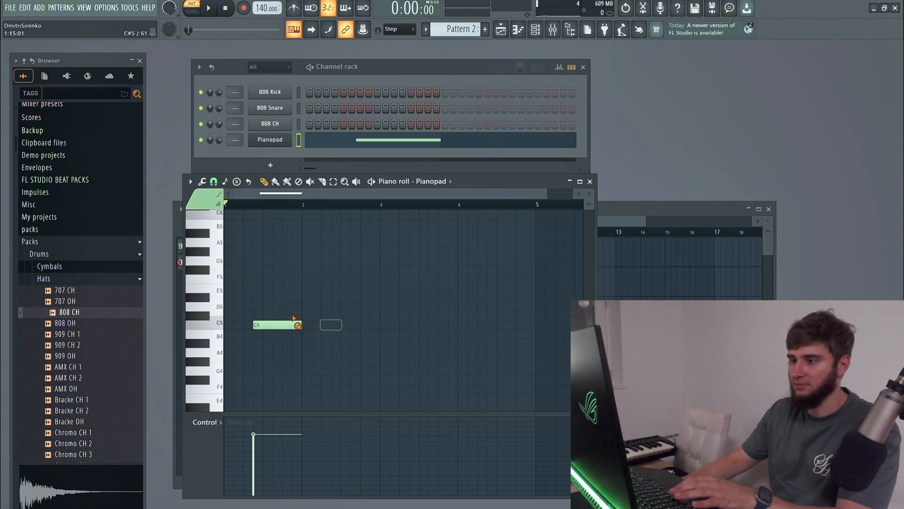
{"action": "right_click", "coordinate": [293, 325]}
{"action": "left_click", "coordinate": [288, 327]}
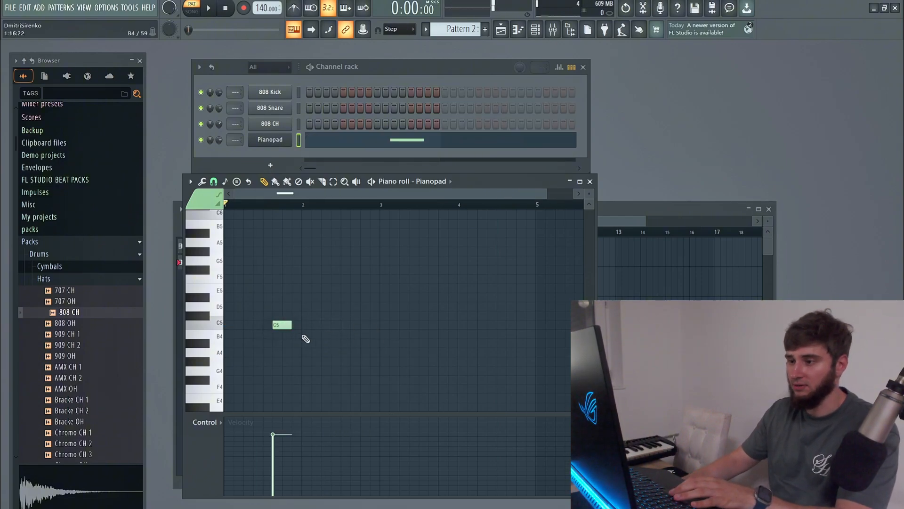
{"action": "right_click", "coordinate": [293, 325]}
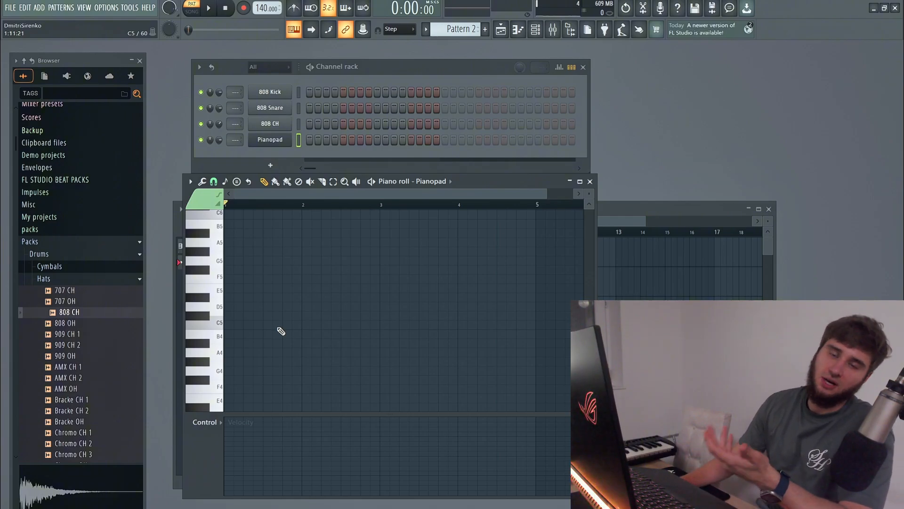
Step: Place a C5 note at the start of bar 1, and try out and delete D5, F5 and D#5 notes after it
{"action": "left_click", "coordinate": [227, 325]}
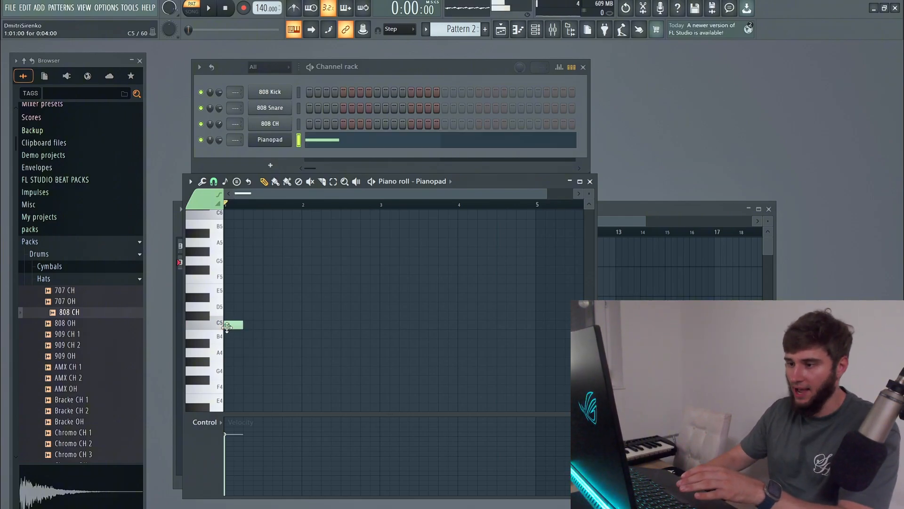
{"action": "left_click", "coordinate": [272, 309]}
{"action": "left_click", "coordinate": [308, 280]}
{"action": "left_click", "coordinate": [353, 299]}
{"action": "right_click", "coordinate": [352, 299]}
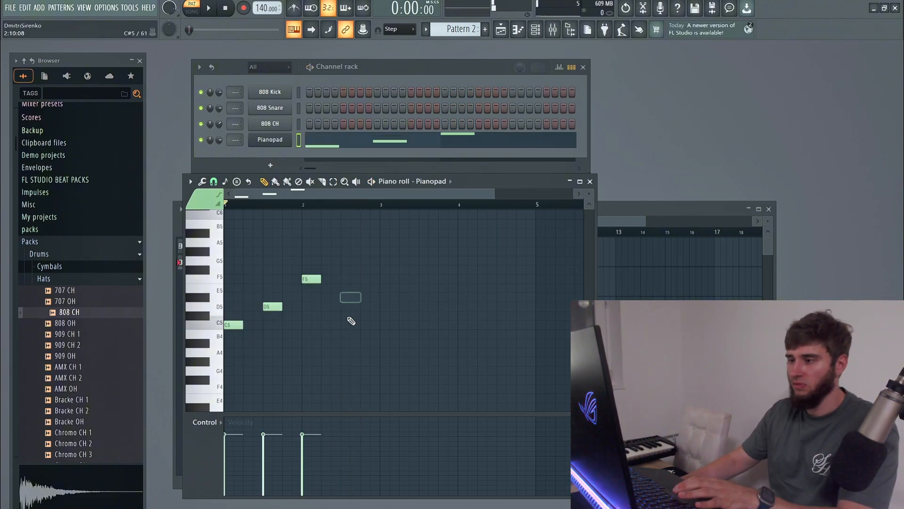
{"action": "right_click", "coordinate": [277, 306]}
{"action": "right_click", "coordinate": [307, 279]}
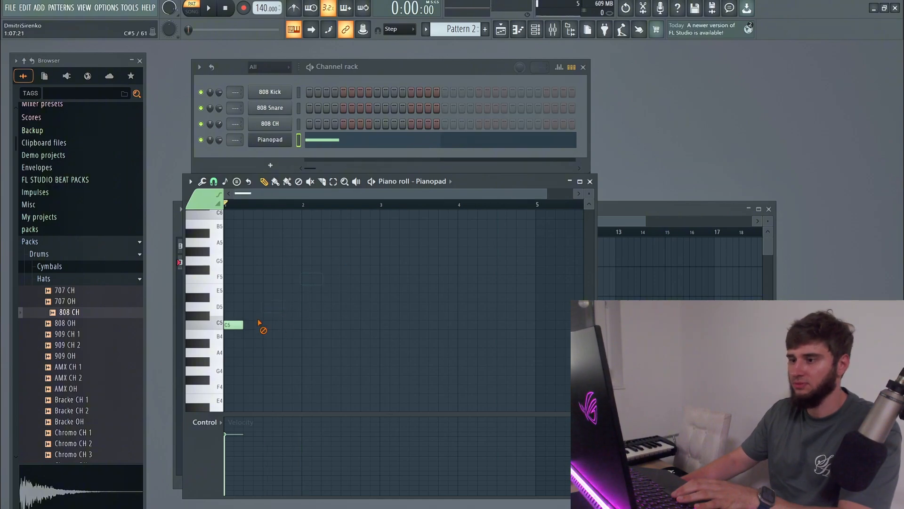
Step: Build a C5, D#5, G5 chord at bar 1 and a C5, D#5, G#5 chord at bar 2, and play the pattern
{"action": "left_click", "coordinate": [234, 289]}
{"action": "left_click", "coordinate": [234, 261]}
{"action": "key", "text": "space"}
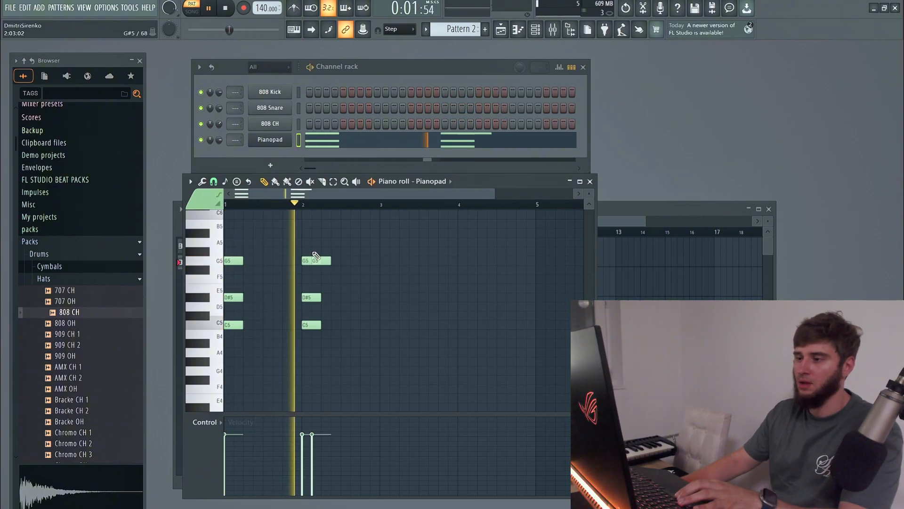
{"action": "left_click_drag", "start_coordinate": [315, 259], "coordinate": [307, 251]}
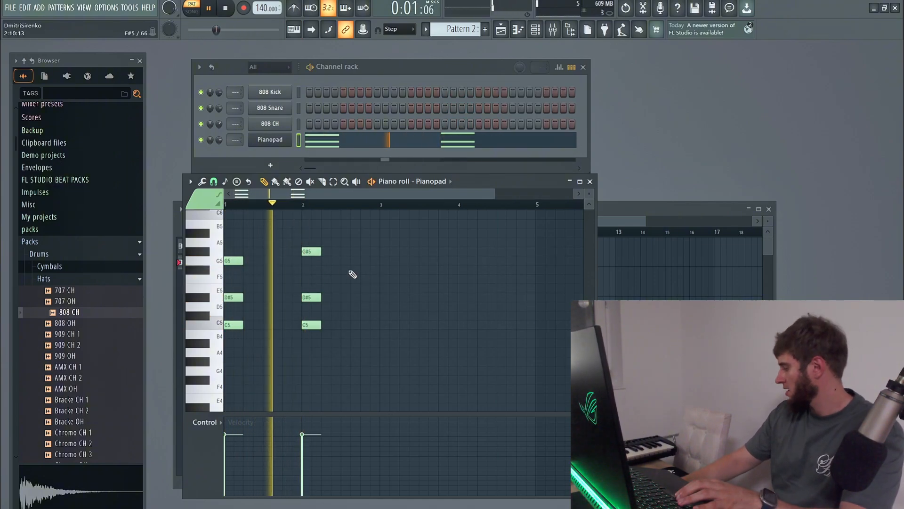
{"action": "key", "text": "e"}
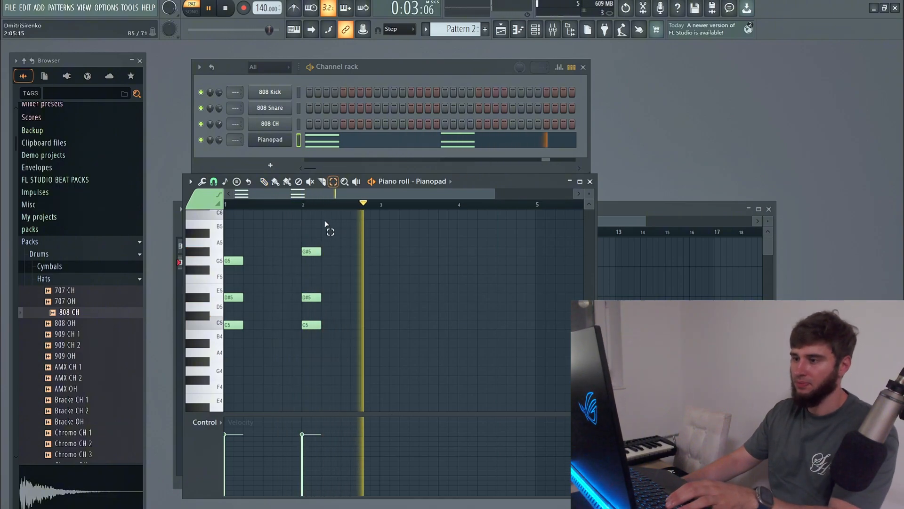
{"action": "key", "text": "space"}
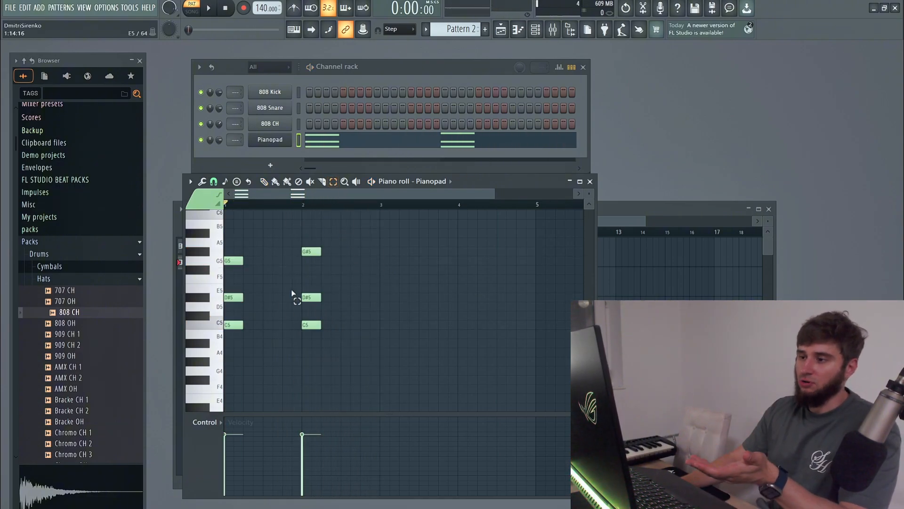
Step: Select both chords, duplicate them to the starts of bars 3 and 4, deselect the notes, and play the pattern
{"action": "left_click", "coordinate": [333, 181]}
{"action": "left_click_drag", "start_coordinate": [364, 238], "coordinate": [223, 384]}
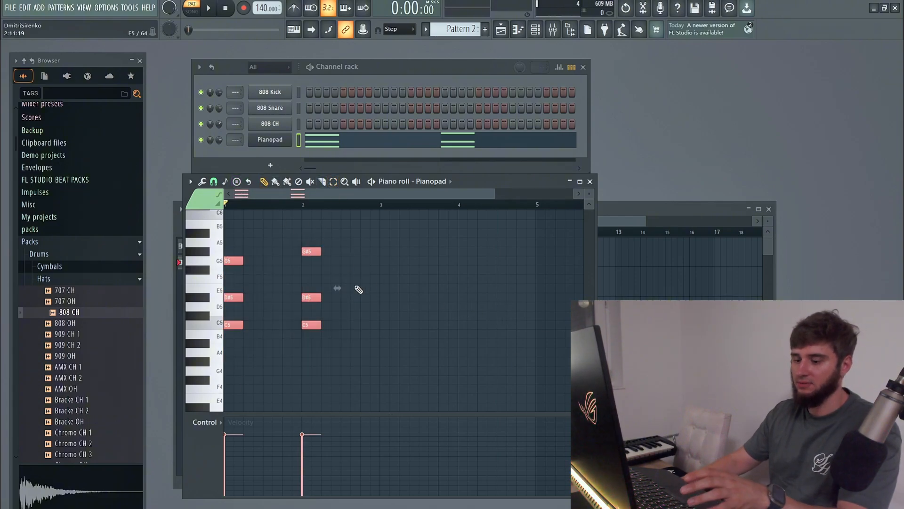
{"action": "key", "text": "ctrl+b"}
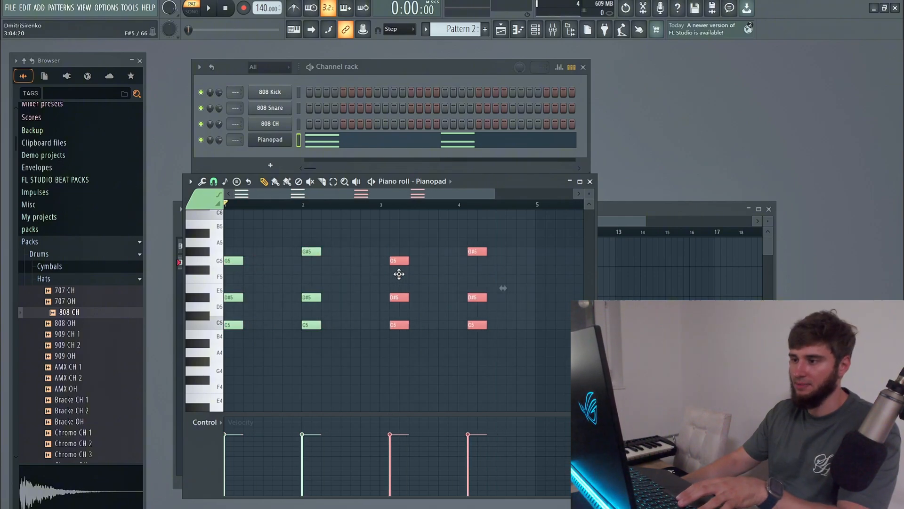
{"action": "key", "text": "ctrl+b"}
{"action": "left_click", "coordinate": [369, 249]}
{"action": "key", "text": "space"}
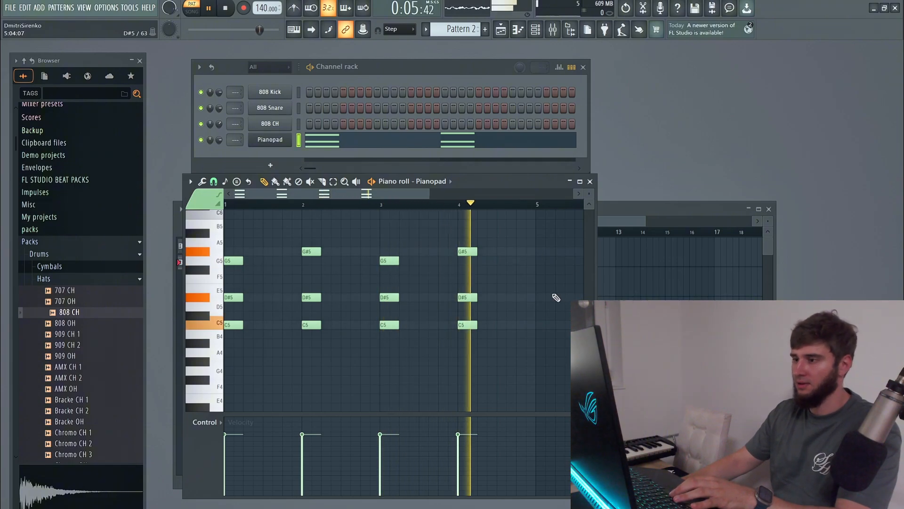
Step: Close the Piano roll, stop playback, and switch to Pattern 1 and back to Pattern 2 to compare their contents
{"action": "left_click", "coordinate": [590, 181]}
{"action": "key", "text": "space"}
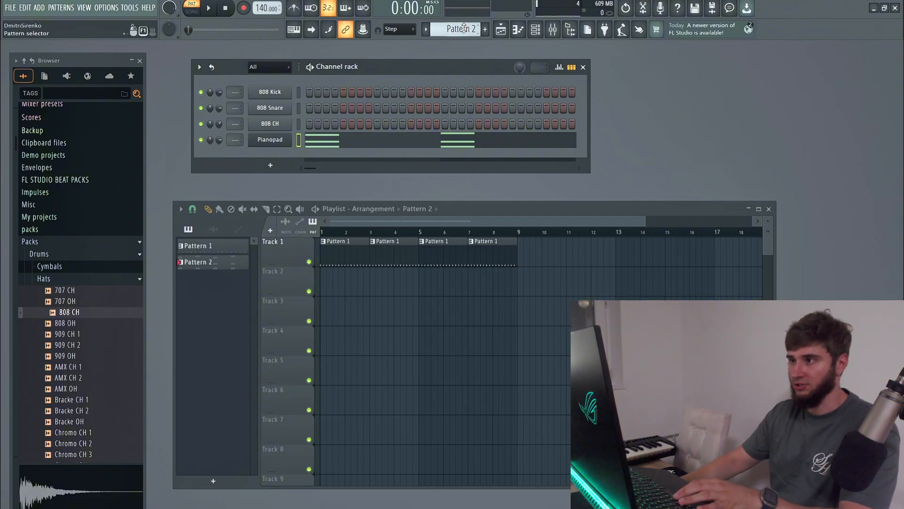
{"action": "scroll", "coordinate": [450, 33], "scroll_direction": "up", "scroll_amount": 1}
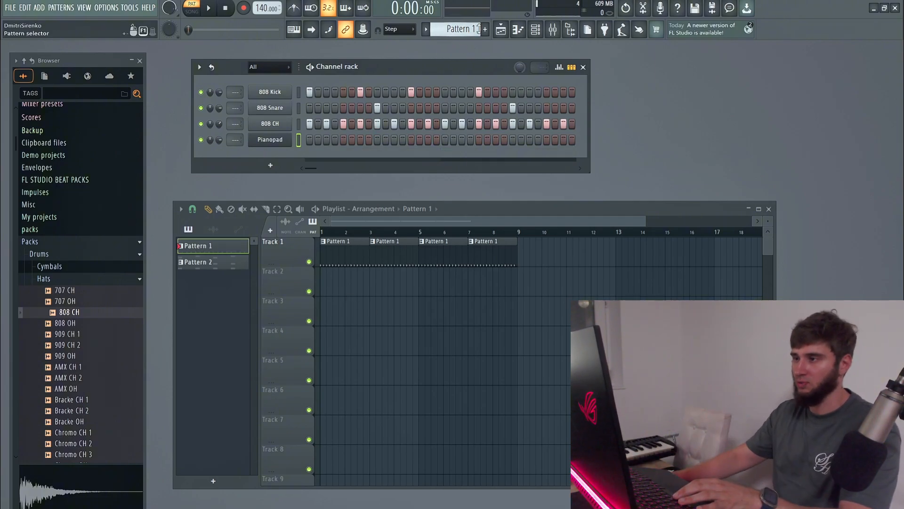
{"action": "scroll", "coordinate": [452, 30], "scroll_direction": "down", "scroll_amount": 1}
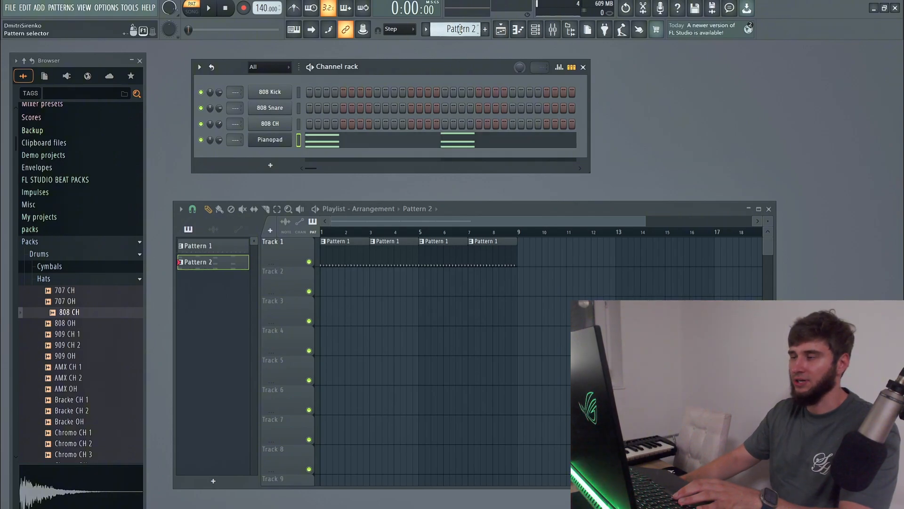
Step: Toggle repeatedly between Pattern 1 and Pattern 2, ending on Pattern 2, and examine how the Channel rack contents change
{"action": "left_click", "coordinate": [460, 30]}
{"action": "left_click", "coordinate": [477, 36]}
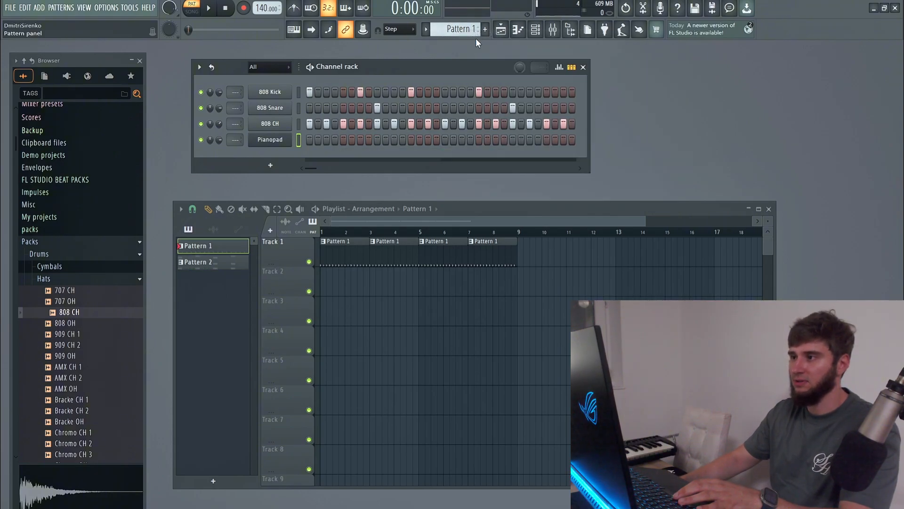
{"action": "left_click", "coordinate": [457, 29]}
{"action": "left_click", "coordinate": [469, 43]}
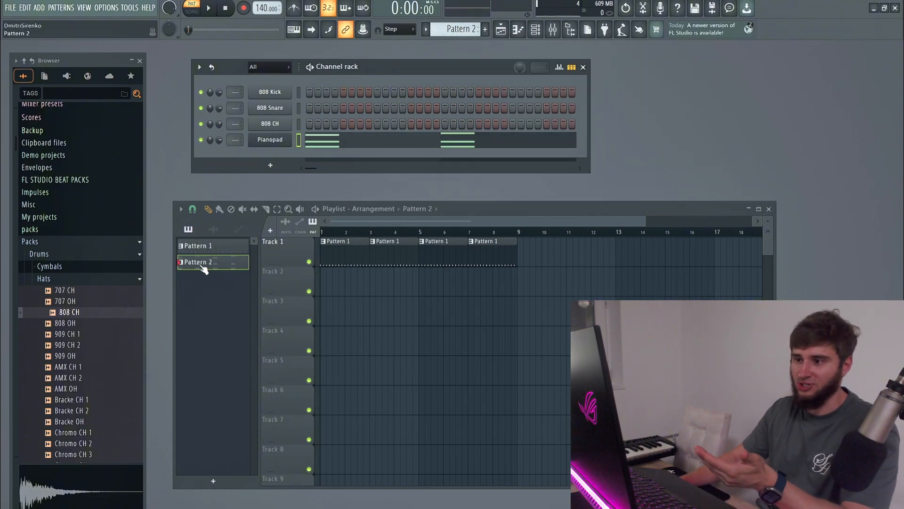
{"action": "left_click", "coordinate": [223, 246]}
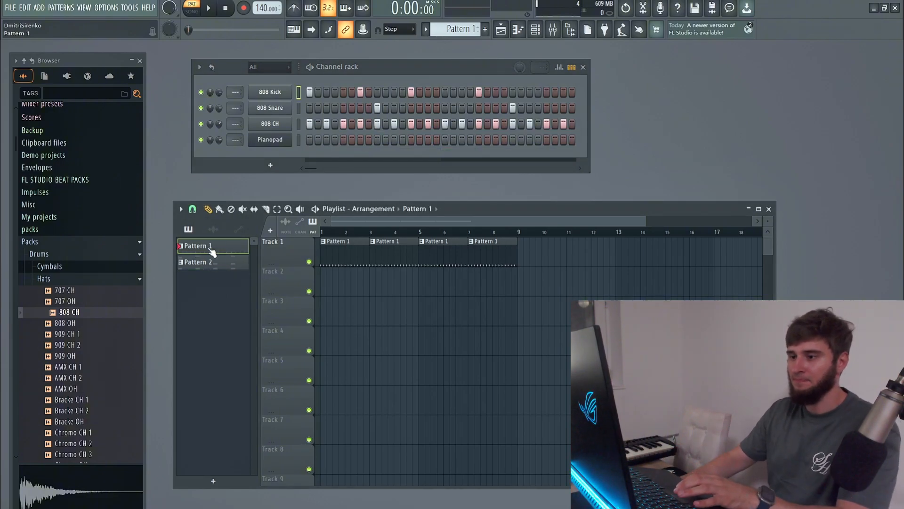
{"action": "left_click", "coordinate": [216, 262]}
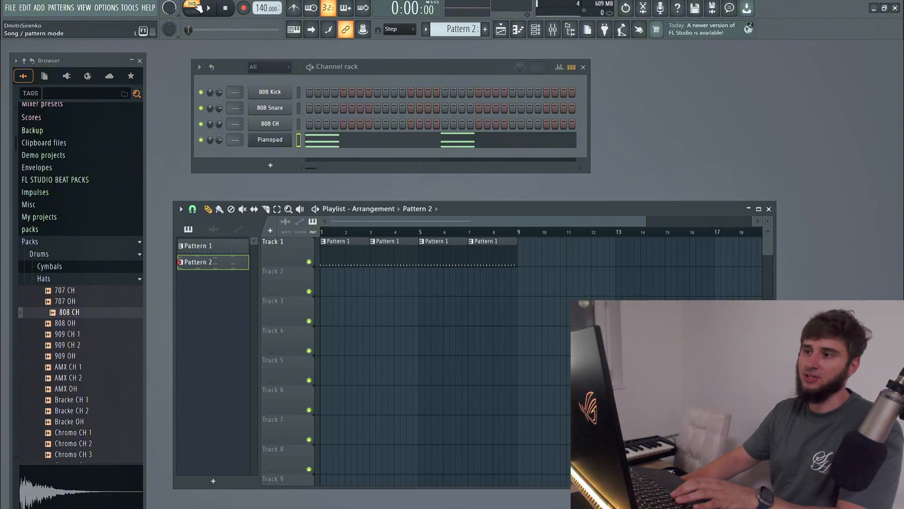
Step: Place Pattern 2 clips on Track 2 at bars 1 and 5, and play the arrangement in song mode
{"action": "left_click", "coordinate": [338, 289]}
{"action": "left_click", "coordinate": [426, 293]}
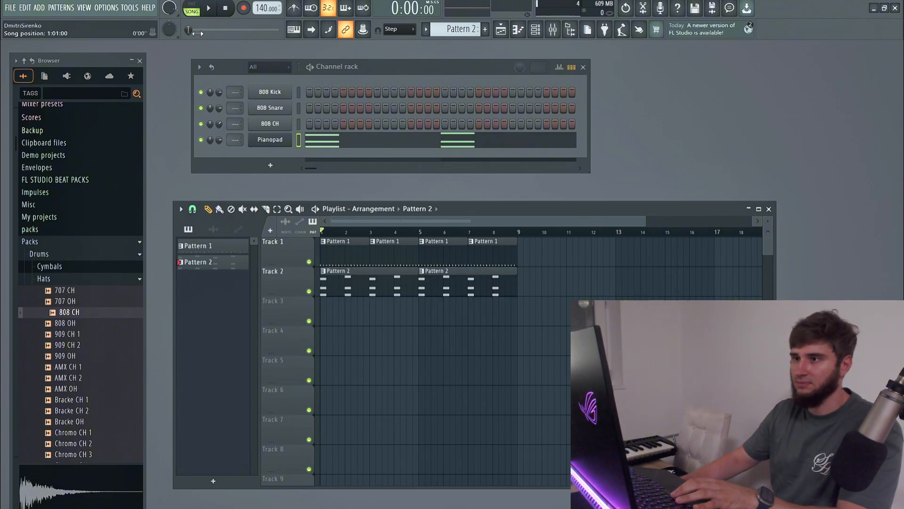
{"action": "left_click", "coordinate": [208, 8]}
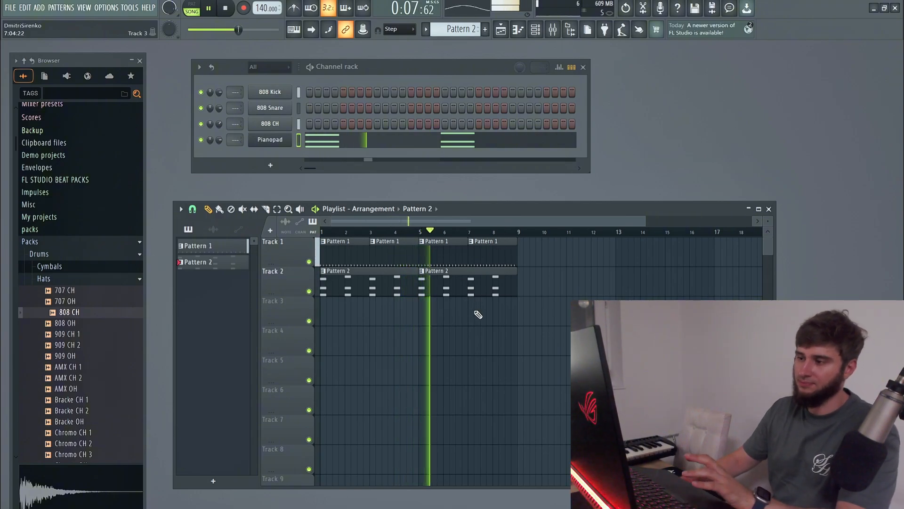
{"action": "key", "text": "space"}
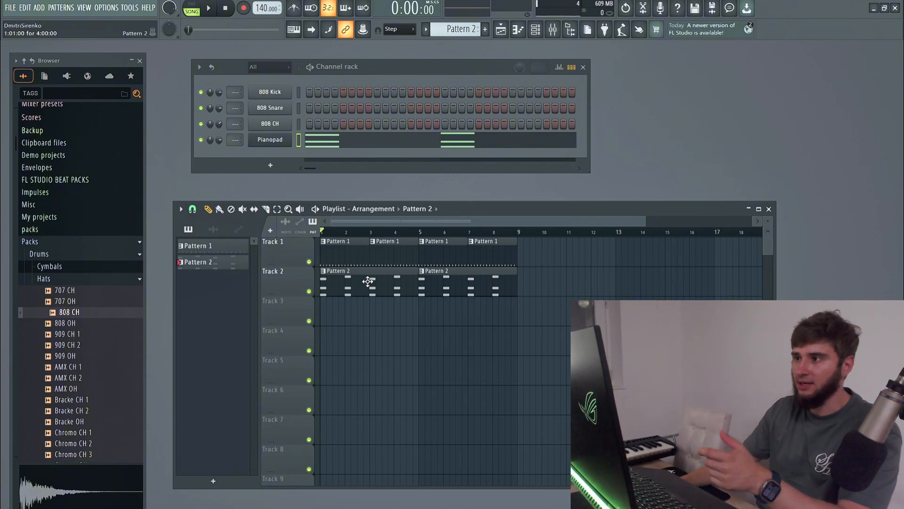
Step: Create a new empty pattern and clone the Pianopad channel in the Channel rack
{"action": "key", "text": "F4"}
{"action": "key", "text": "Return"}
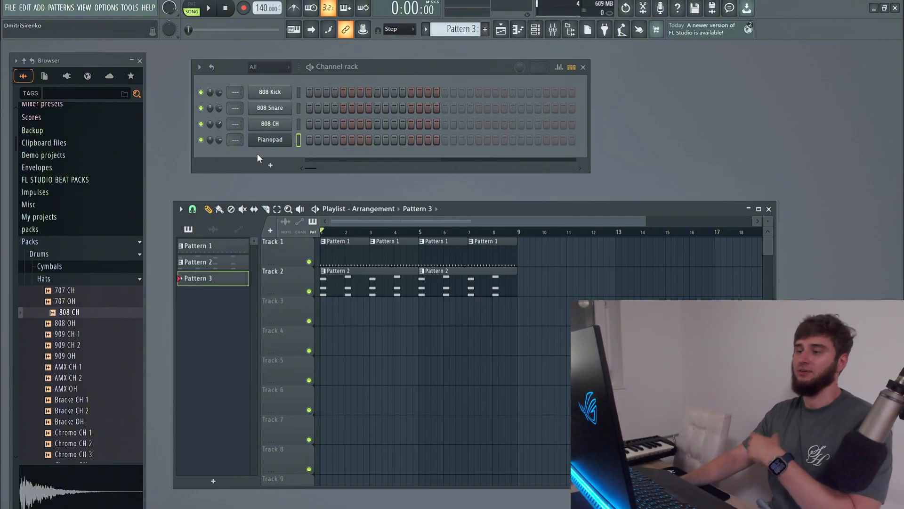
{"action": "left_click", "coordinate": [281, 169]}
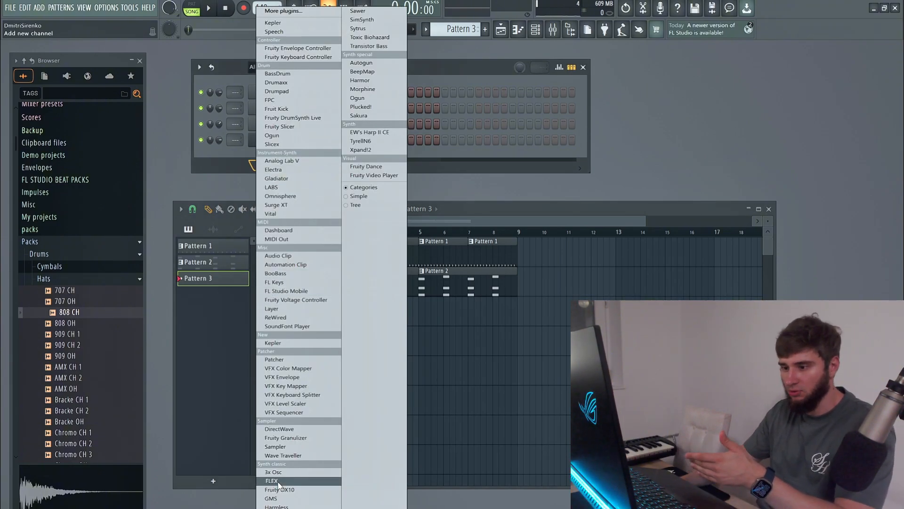
{"action": "left_click", "coordinate": [433, 68]}
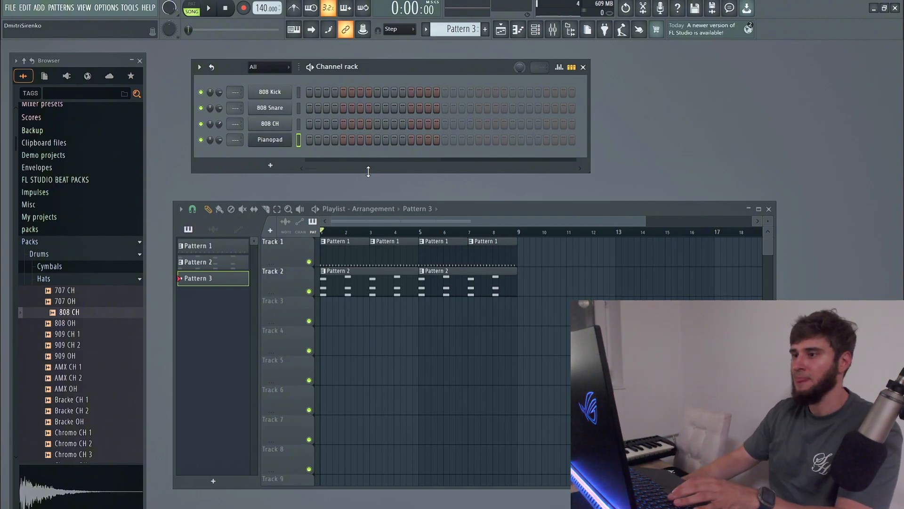
{"action": "right_click", "coordinate": [274, 144]}
{"action": "left_click", "coordinate": [319, 230]}
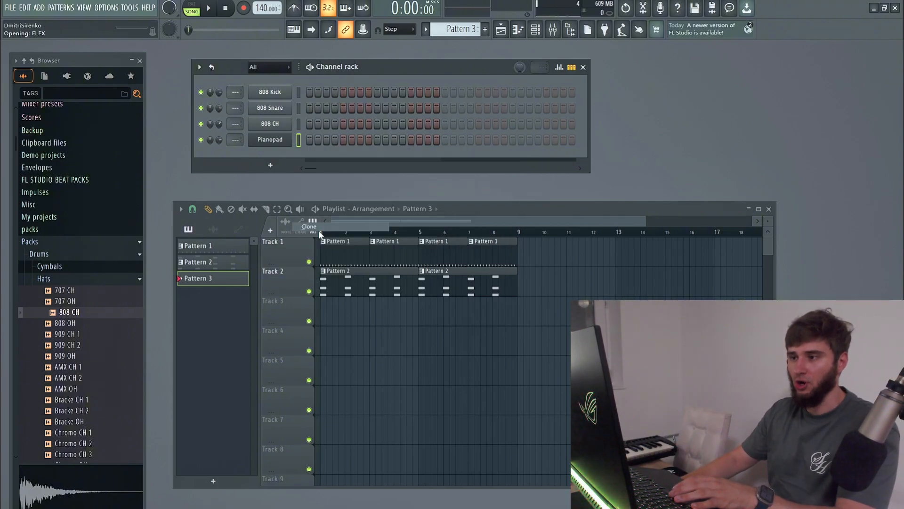
{"action": "left_click", "coordinate": [731, 159]}
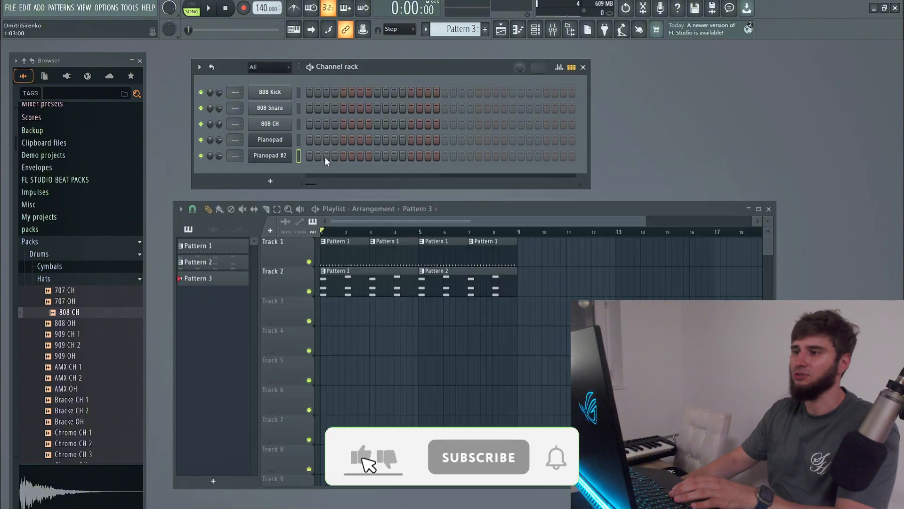
{"action": "left_click", "coordinate": [272, 183]}
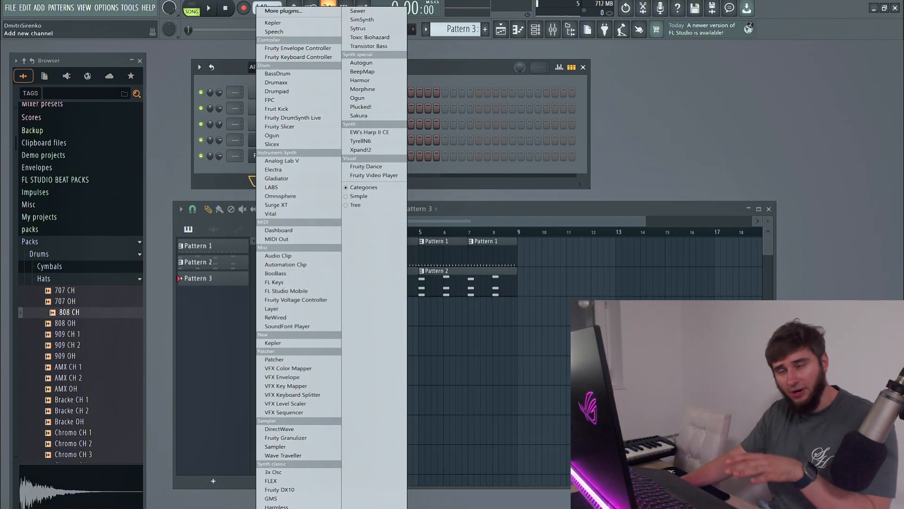
{"action": "left_click", "coordinate": [451, 72]}
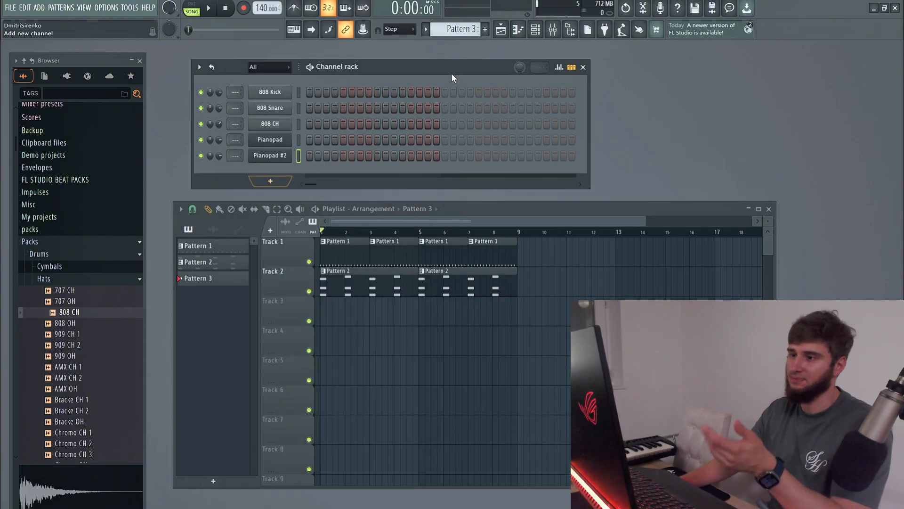
Step: Load the Bagpipe 2 preset from FLEX's General Midi Library on the cloned channel, and close the plugin window
{"action": "left_click", "coordinate": [272, 153]}
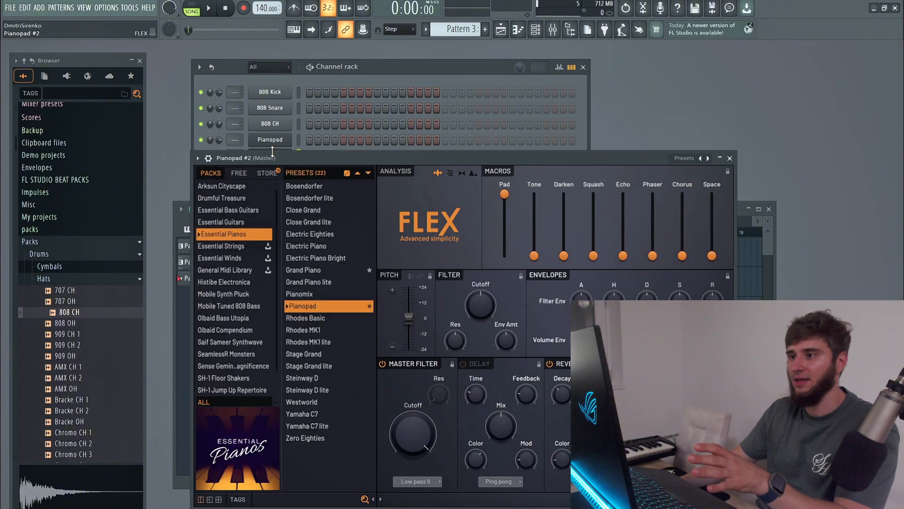
{"action": "left_click_drag", "start_coordinate": [306, 159], "coordinate": [337, 176]}
{"action": "left_click", "coordinate": [283, 157]}
{"action": "left_click", "coordinate": [283, 156]}
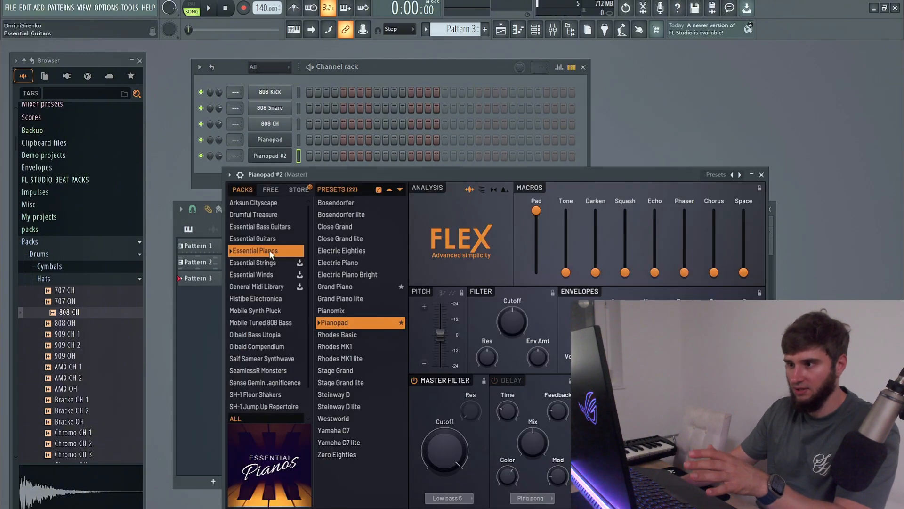
{"action": "left_click", "coordinate": [259, 228]}
{"action": "left_click", "coordinate": [257, 286]}
{"action": "left_click", "coordinate": [356, 370]}
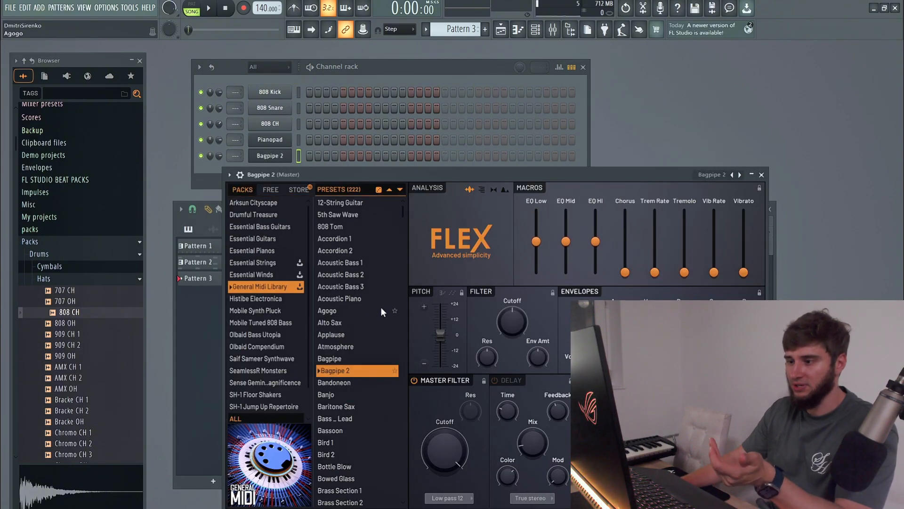
{"action": "left_click", "coordinate": [761, 174]}
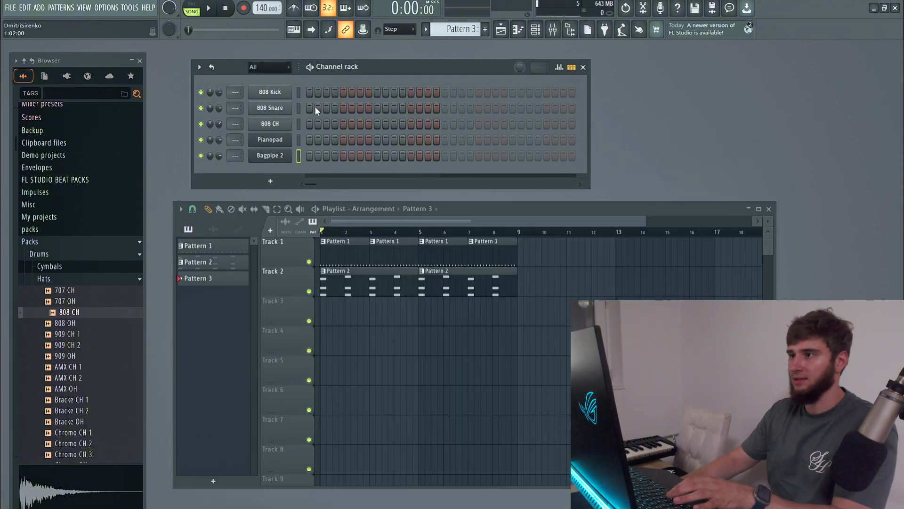
Step: Place two four-bar Pattern 3 clips on Track 3, starting at bars 1 and 5
{"action": "left_click", "coordinate": [328, 319]}
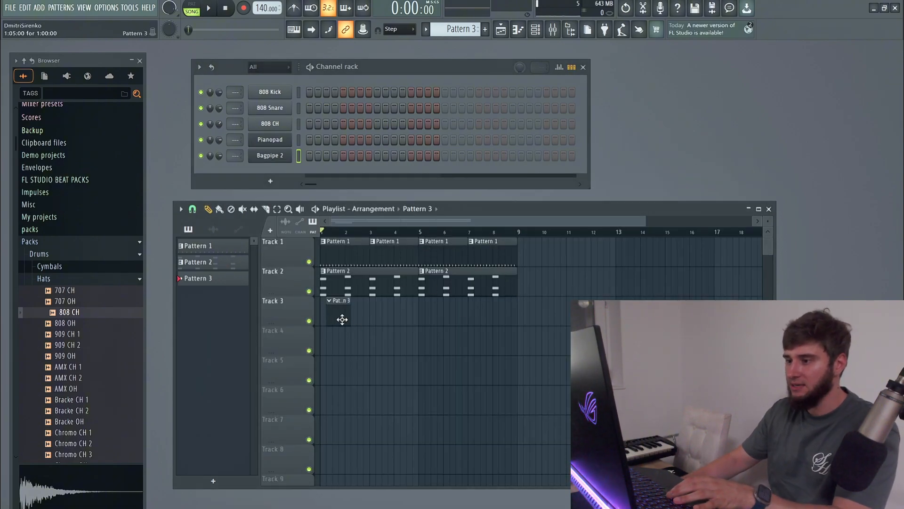
{"action": "left_click_drag", "start_coordinate": [343, 317], "coordinate": [397, 320]}
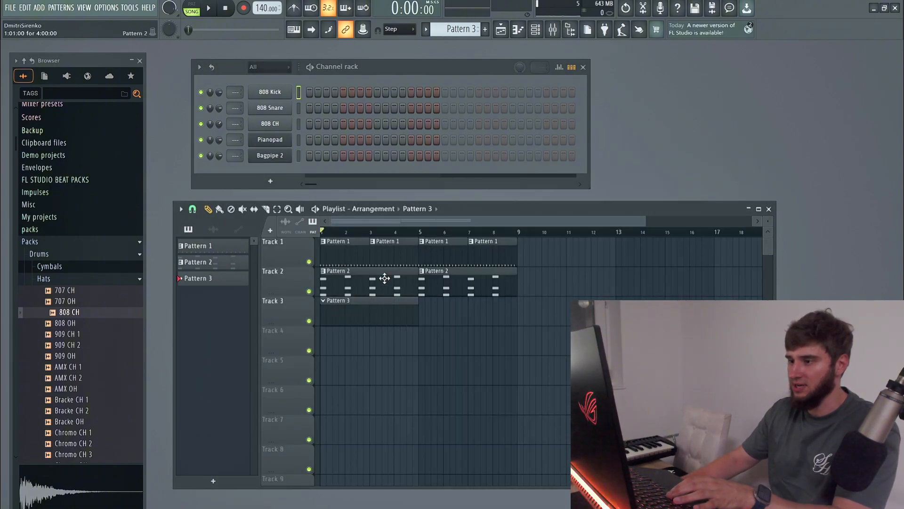
{"action": "left_click", "coordinate": [430, 312]}
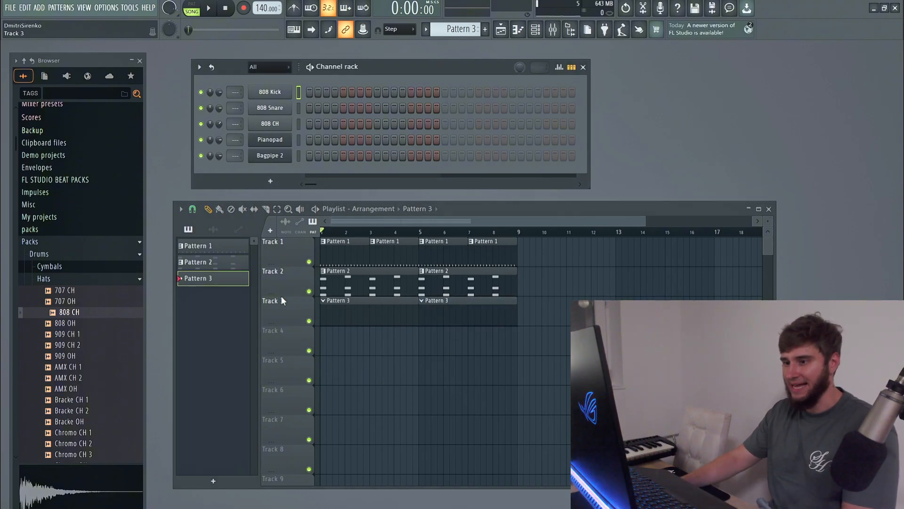
Step: Open the Piano roll from the Pattern 3 clip and move its window beside the Playlist's clips
{"action": "double_click", "coordinate": [358, 319]}
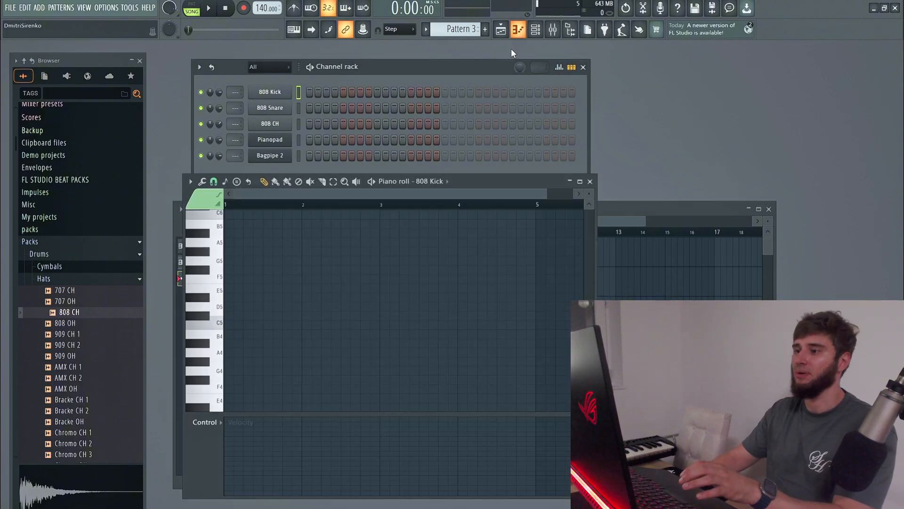
{"action": "left_click_drag", "start_coordinate": [451, 185], "coordinate": [615, 224]}
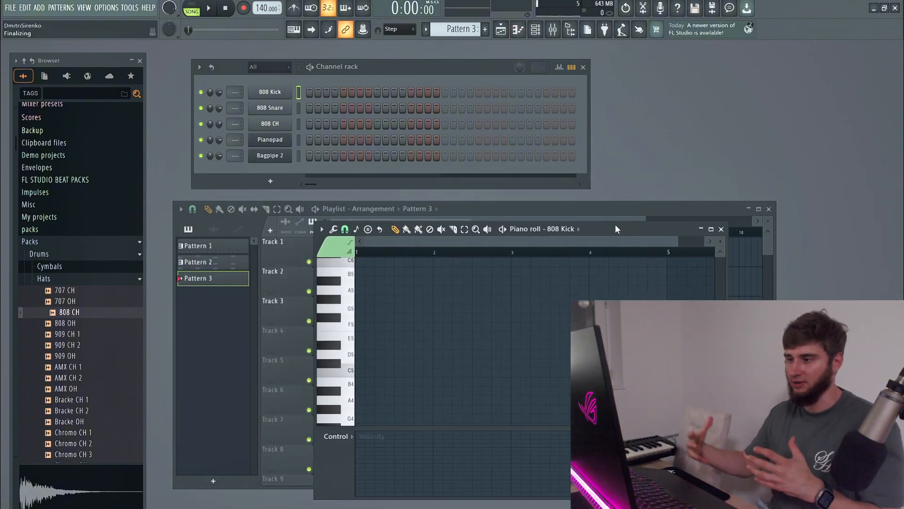
{"action": "left_click_drag", "start_coordinate": [615, 229], "coordinate": [852, 207]}
Step: Try out D#5 and F5 notes on the 808 Kick channel during playback, and delete them
{"action": "key", "text": "space"}
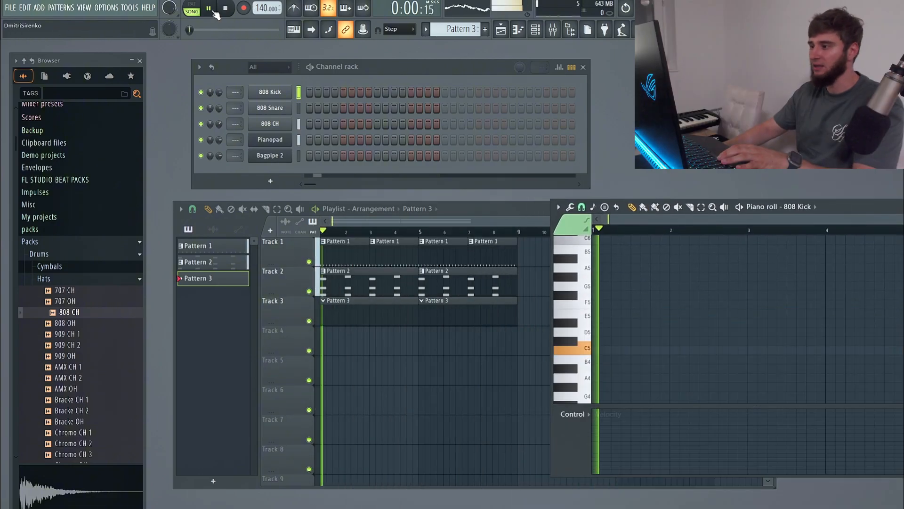
{"action": "left_click", "coordinate": [664, 322]}
{"action": "left_click", "coordinate": [711, 302]}
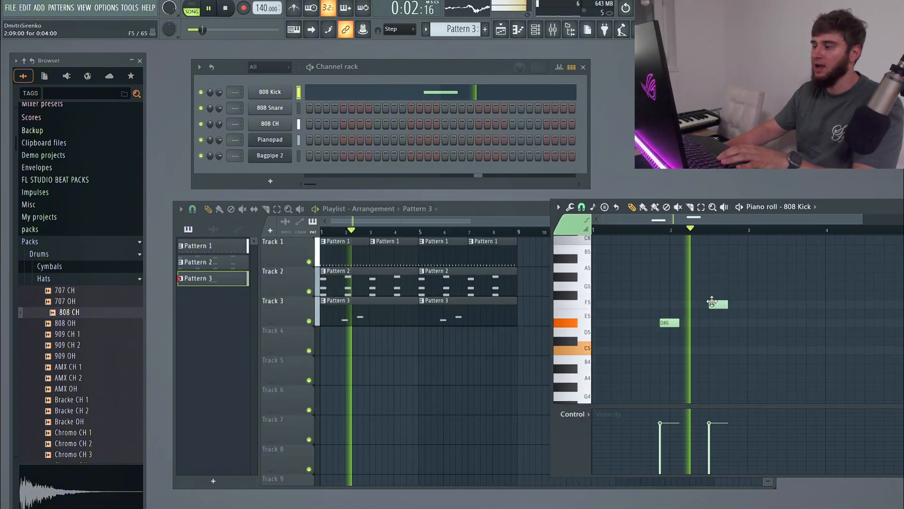
{"action": "right_click", "coordinate": [712, 303]}
{"action": "right_click", "coordinate": [665, 323]}
{"action": "key", "text": "space"}
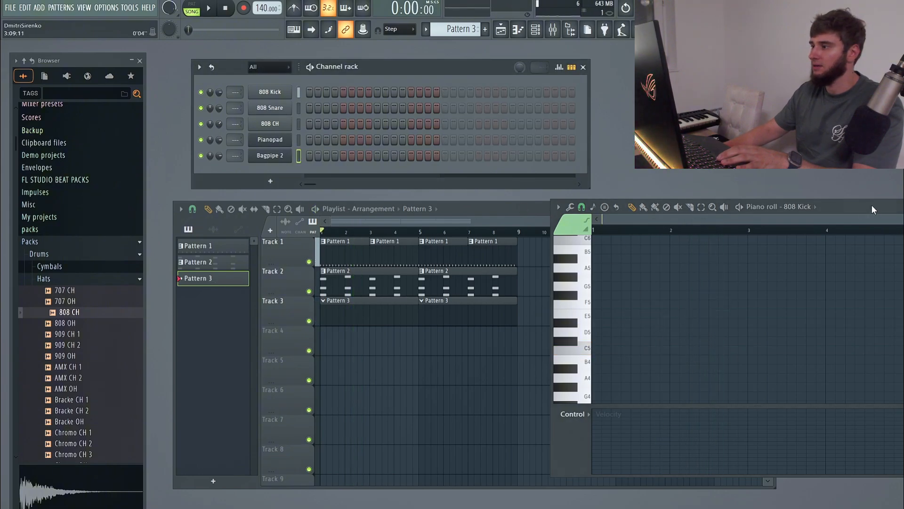
Step: Switch the Piano roll from the 808 Kick to the Bagpipe 2 channel
{"action": "left_click", "coordinate": [810, 207]}
{"action": "left_click", "coordinate": [815, 208]}
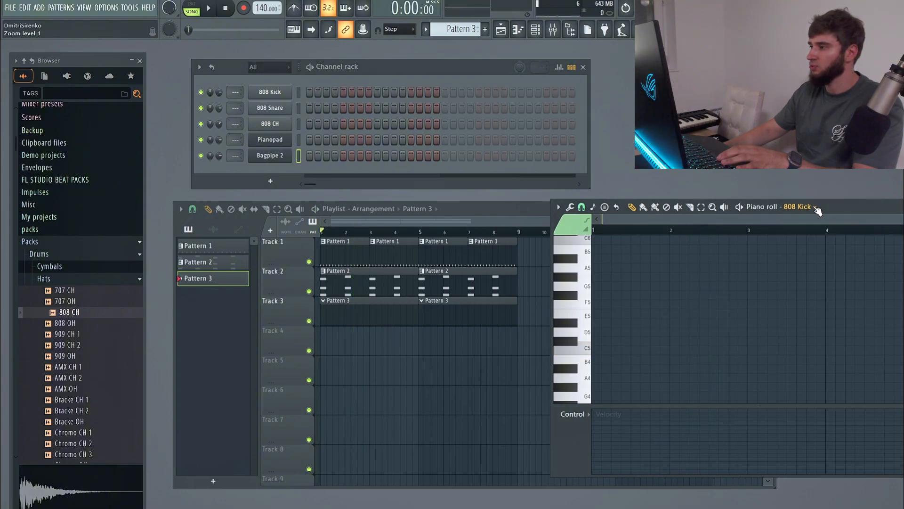
{"action": "left_click", "coordinate": [802, 210]}
{"action": "left_click", "coordinate": [805, 259]}
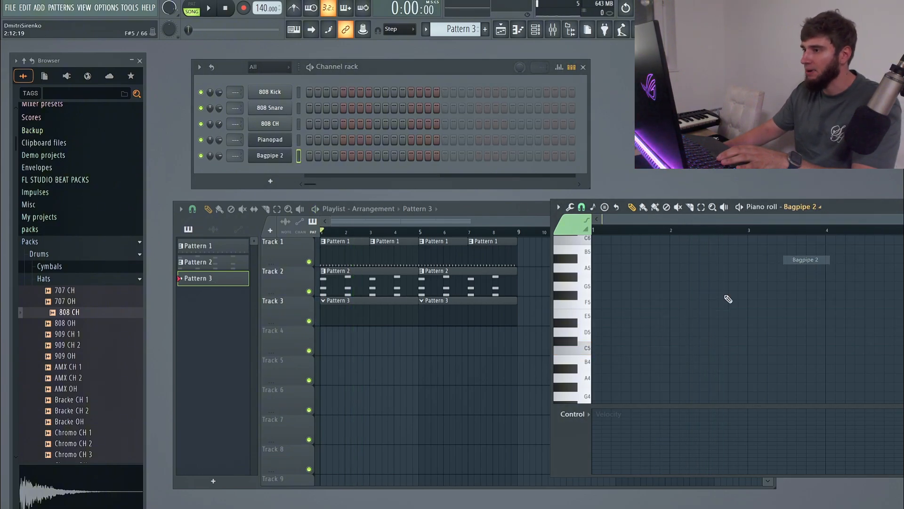
Step: Place a D#5 note at the start of bar 2 and an E5 note halfway through bar 2 during playback
{"action": "key", "text": "space"}
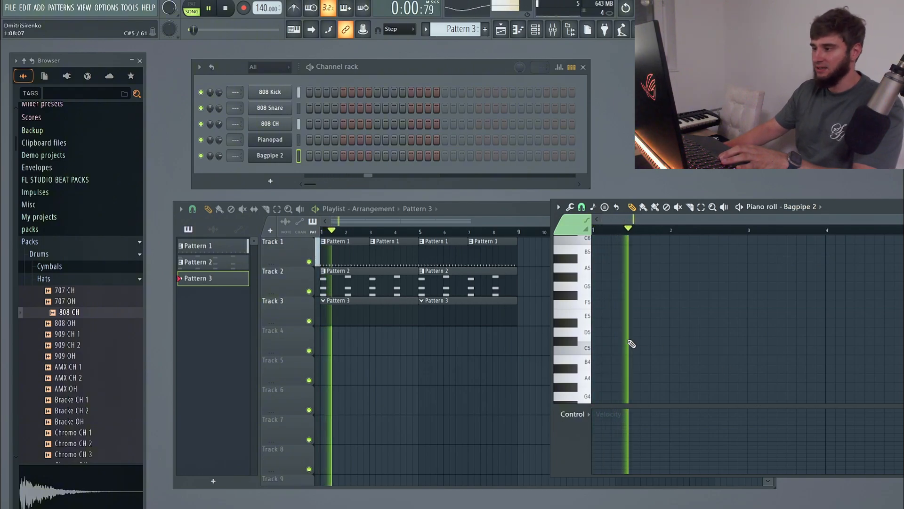
{"action": "left_click", "coordinate": [678, 323]}
{"action": "left_click", "coordinate": [717, 313]}
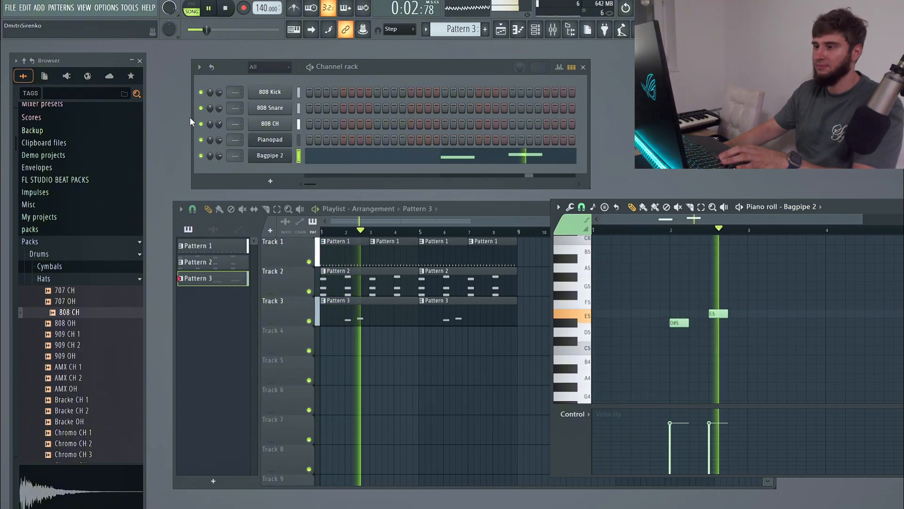
{"action": "key", "text": "space"}
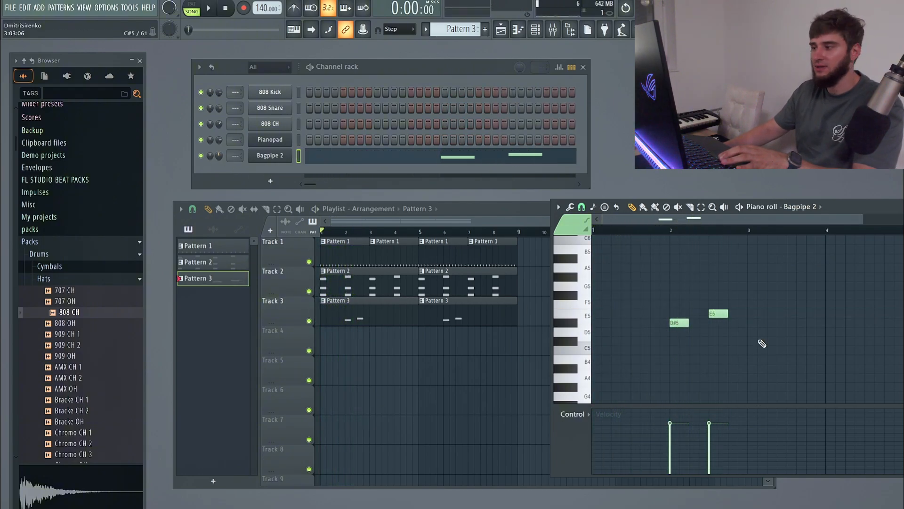
Step: Replace the E5 note with F5 and add a G5 note at the start of bar 3 while the arrangement plays
{"action": "right_click", "coordinate": [723, 317]}
{"action": "key", "text": "space"}
{"action": "left_click", "coordinate": [711, 304]}
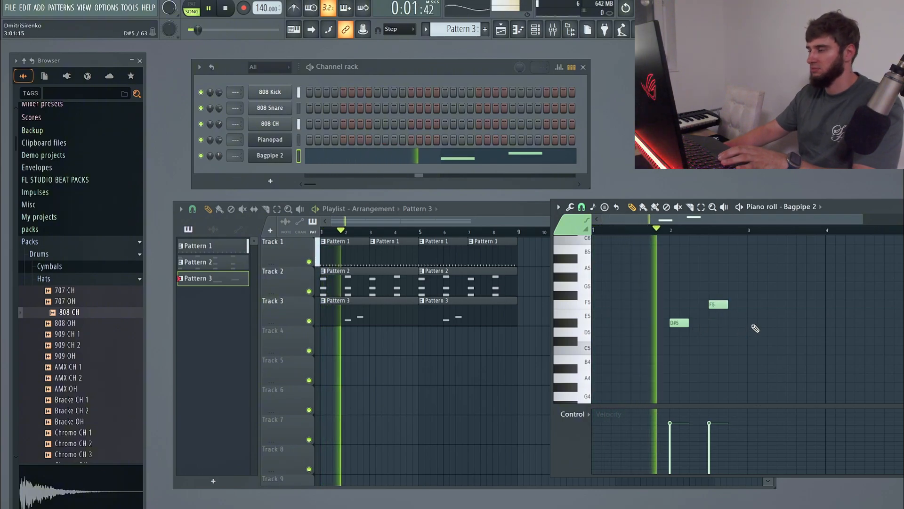
{"action": "left_click", "coordinate": [756, 285]}
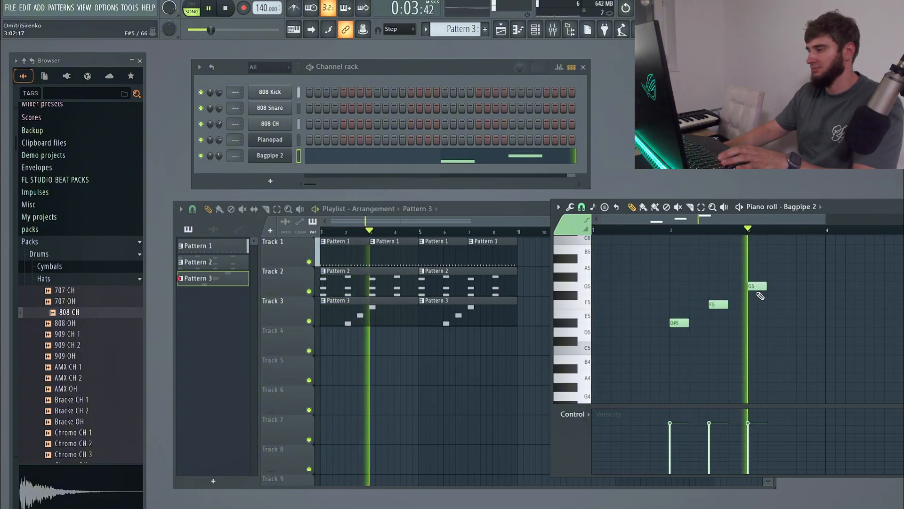
{"action": "key", "text": "space"}
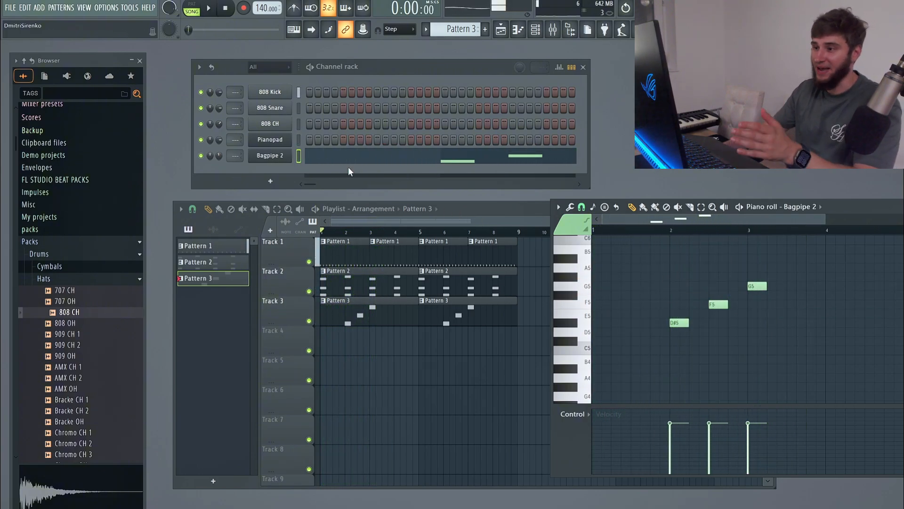
Step: Change the Bagpipe 2 channel's FLEX preset to Bird 1 and close the plugin window
{"action": "left_click", "coordinate": [270, 155]}
{"action": "left_click", "coordinate": [332, 442]}
{"action": "left_click", "coordinate": [761, 175]}
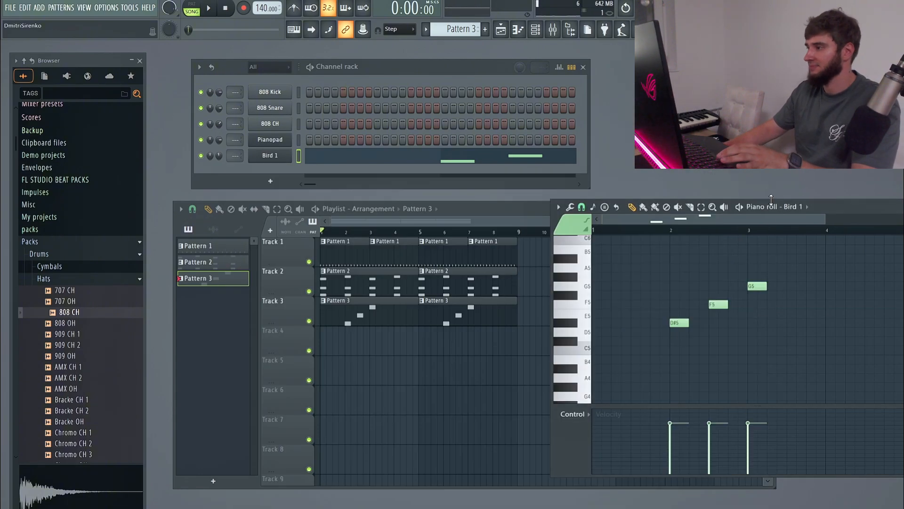
Step: Move the Piano roll window to uncover the start of the Playlist and briefly play the arrangement
{"action": "left_click", "coordinate": [679, 211]}
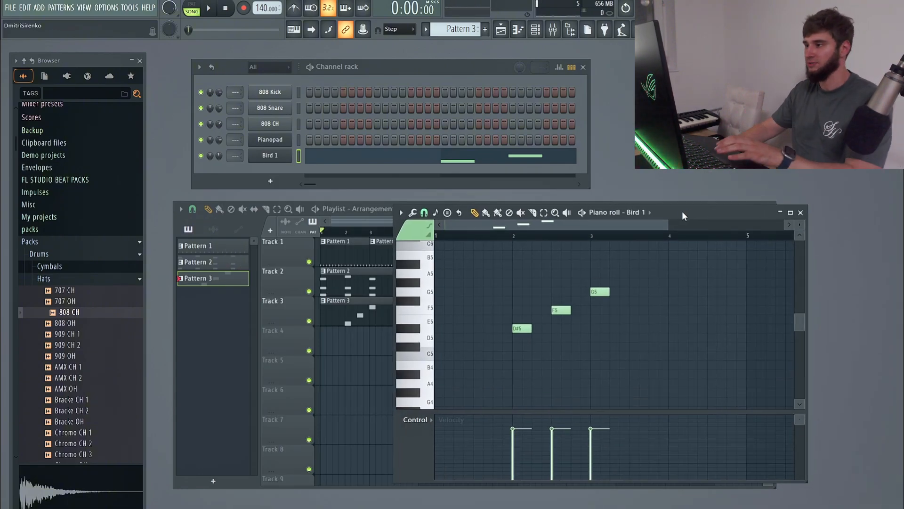
{"action": "left_click_drag", "start_coordinate": [683, 215], "coordinate": [714, 216]}
{"action": "key", "text": "space"}
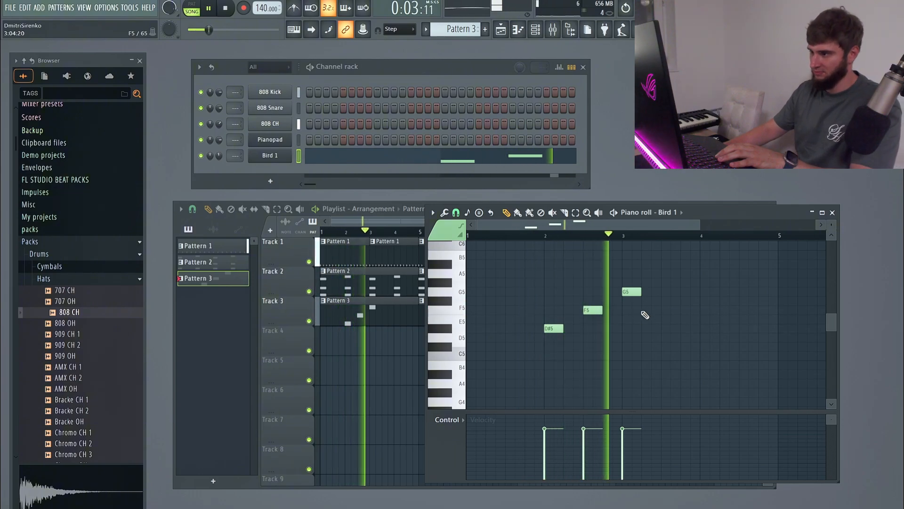
{"action": "key", "text": "space"}
Step: Change the Bird 1 channel's FLEX preset to Distortion Guitar during playback, trying Bird 2 first, and close the plugin window
{"action": "left_click", "coordinate": [270, 156]}
{"action": "key", "text": "space"}
{"action": "left_click", "coordinate": [337, 457]}
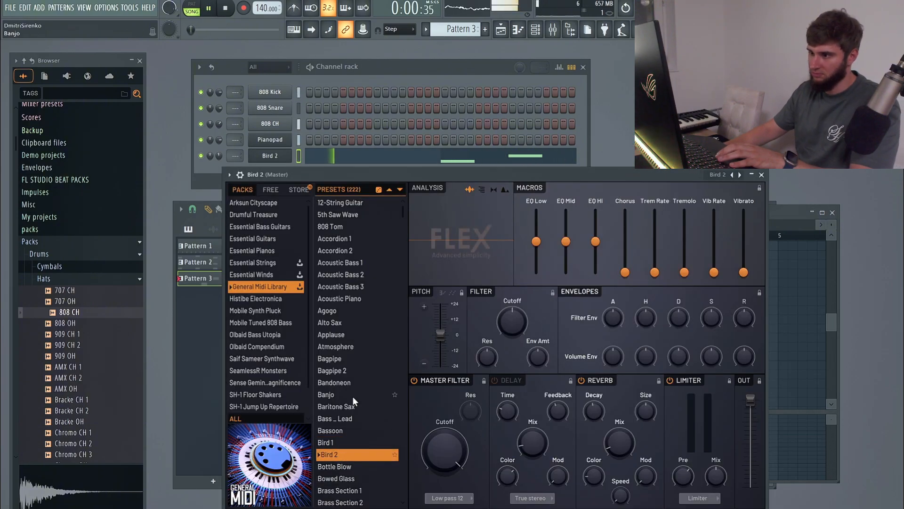
{"action": "left_click", "coordinate": [351, 299]}
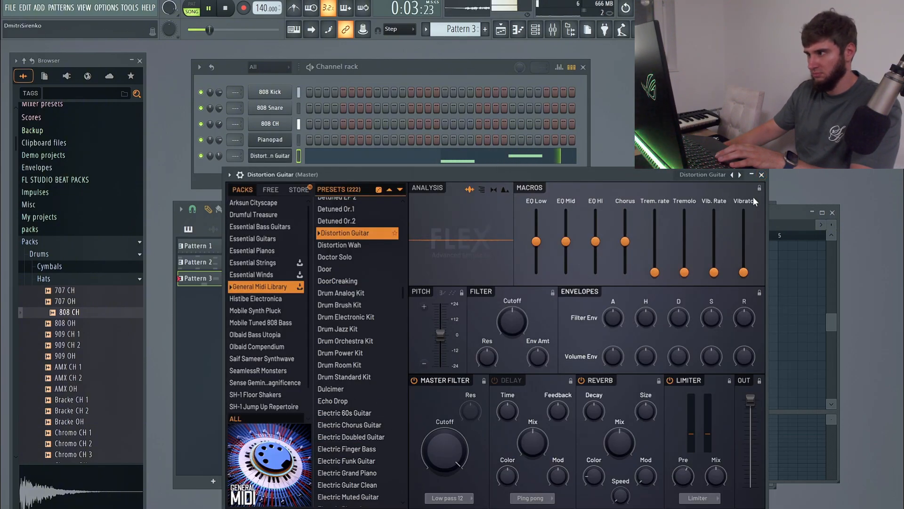
{"action": "left_click", "coordinate": [761, 174]}
Step: Add a G#5 note at the start of bar 4 in the Distortion Guitar Piano roll and return to the Playlist
{"action": "left_click", "coordinate": [706, 283]}
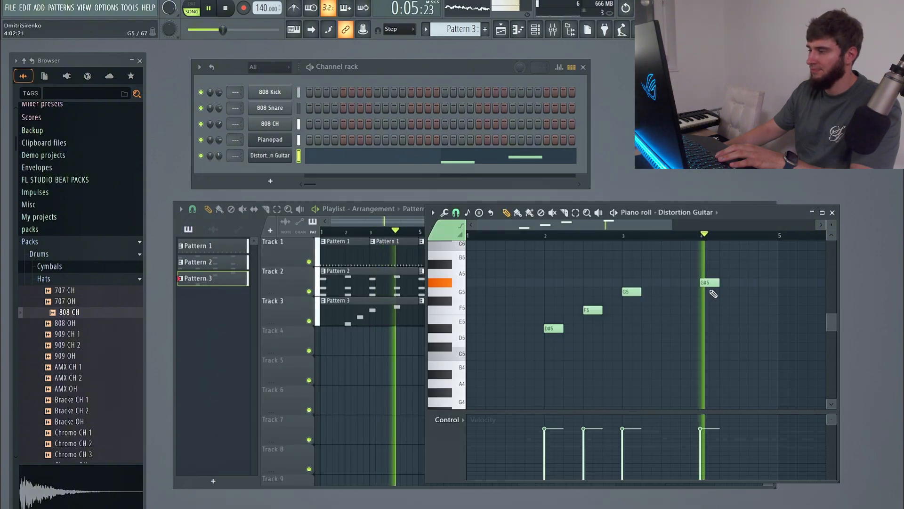
{"action": "scroll", "coordinate": [750, 253], "scroll_direction": "down", "scroll_amount": 2}
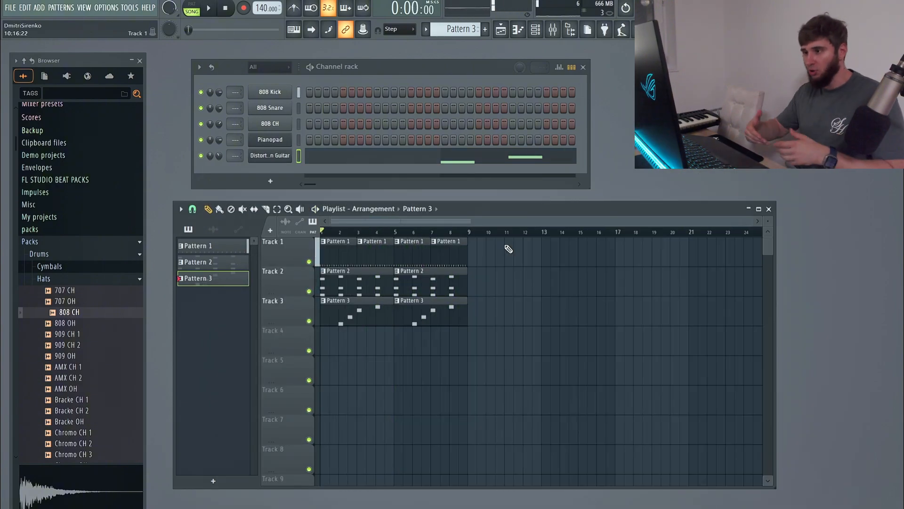
Step: Make the first Pattern 1 clip on Track 1 unique and show the contents of the chord and melody clips
{"action": "left_click", "coordinate": [320, 259]}
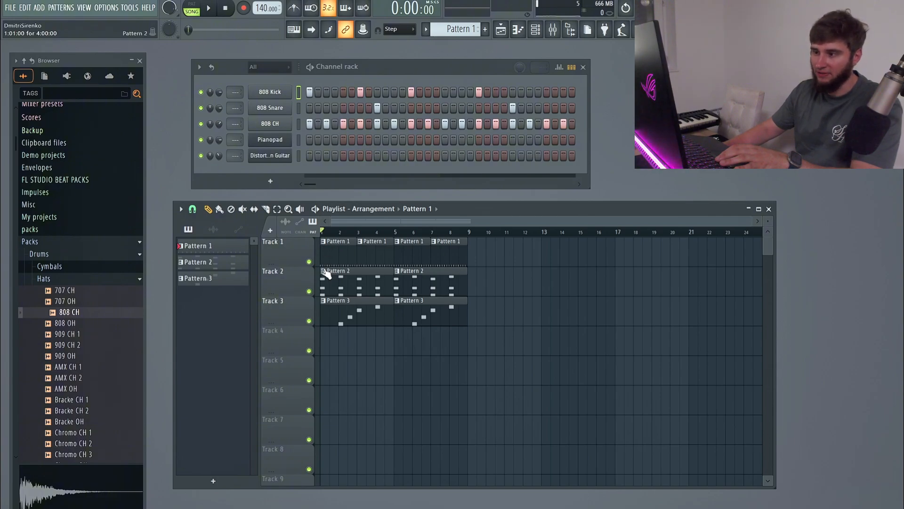
{"action": "left_click", "coordinate": [323, 241]}
{"action": "left_click", "coordinate": [343, 320]}
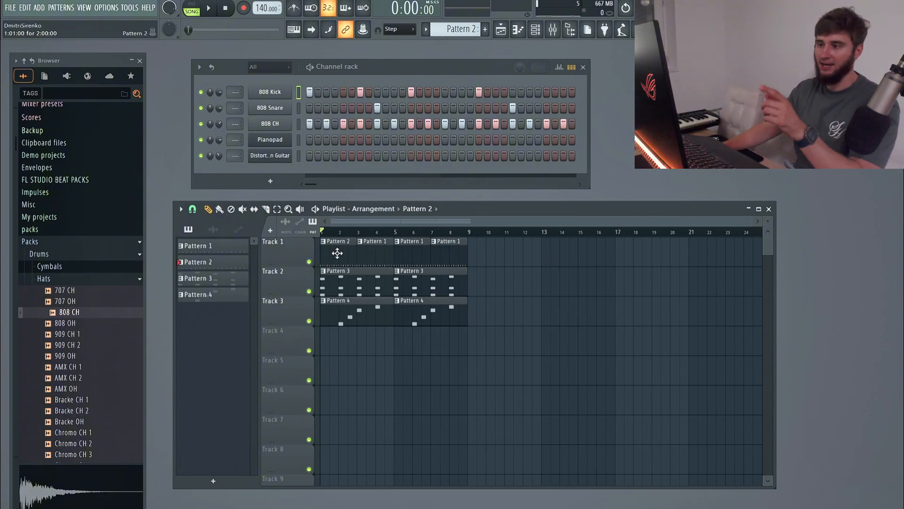
{"action": "left_click", "coordinate": [344, 282]}
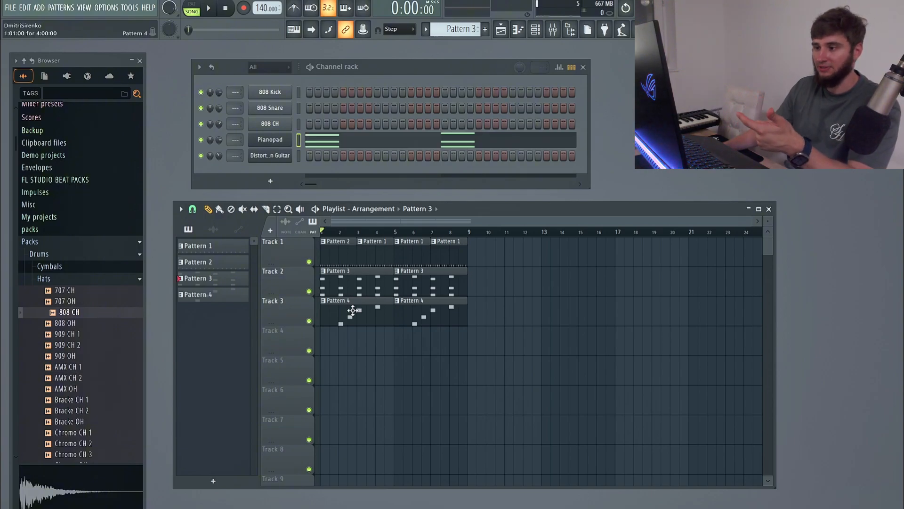
{"action": "left_click", "coordinate": [353, 310]}
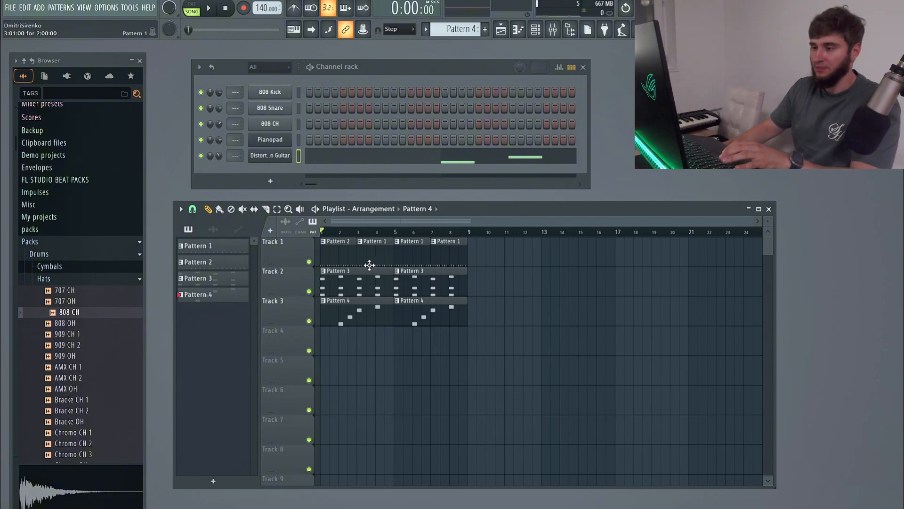
Step: Remove all the 808 Kick steps from Pattern 2 and play the arrangement to hear the variation
{"action": "double_click", "coordinate": [339, 251]}
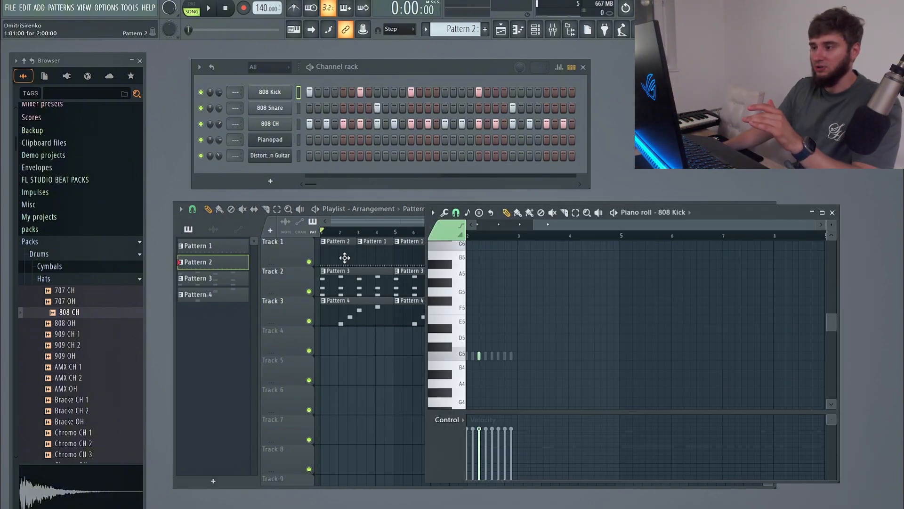
{"action": "left_click", "coordinate": [832, 213]}
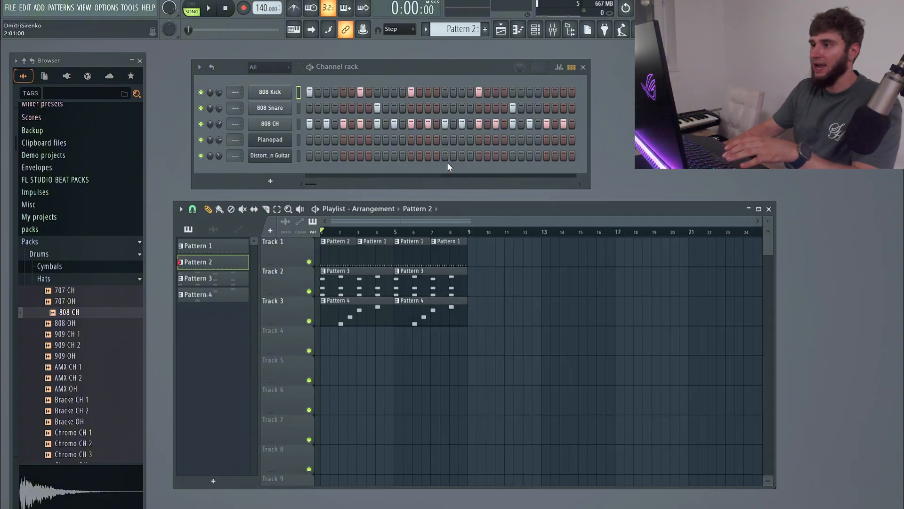
{"action": "right_click", "coordinate": [479, 92]}
{"action": "right_click", "coordinate": [411, 92]}
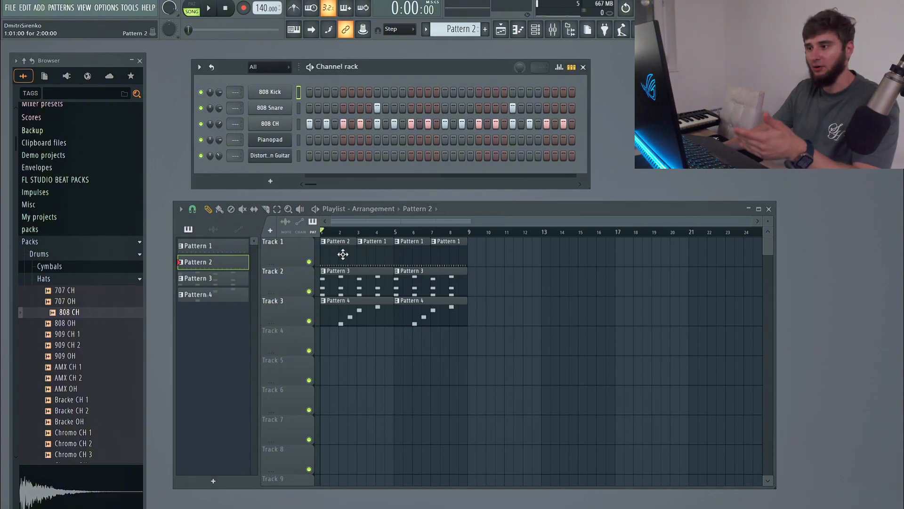
{"action": "key", "text": "space"}
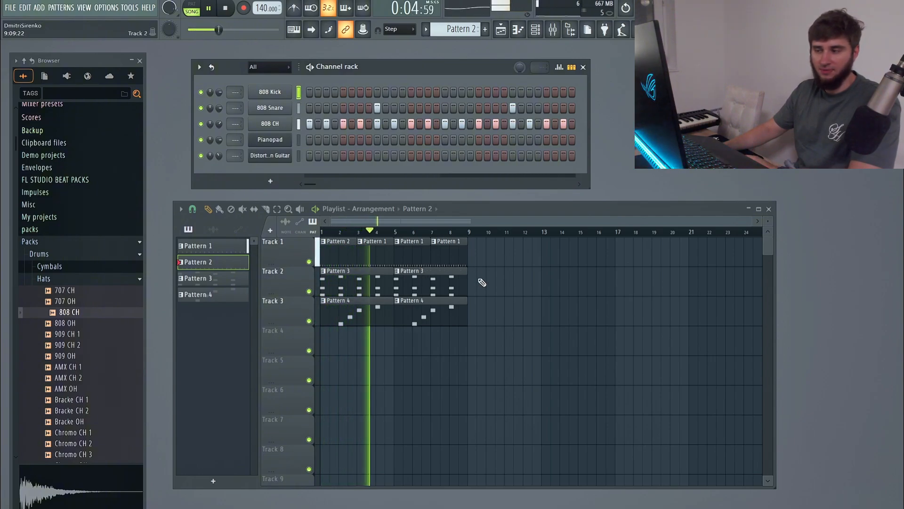
{"action": "key", "text": "space"}
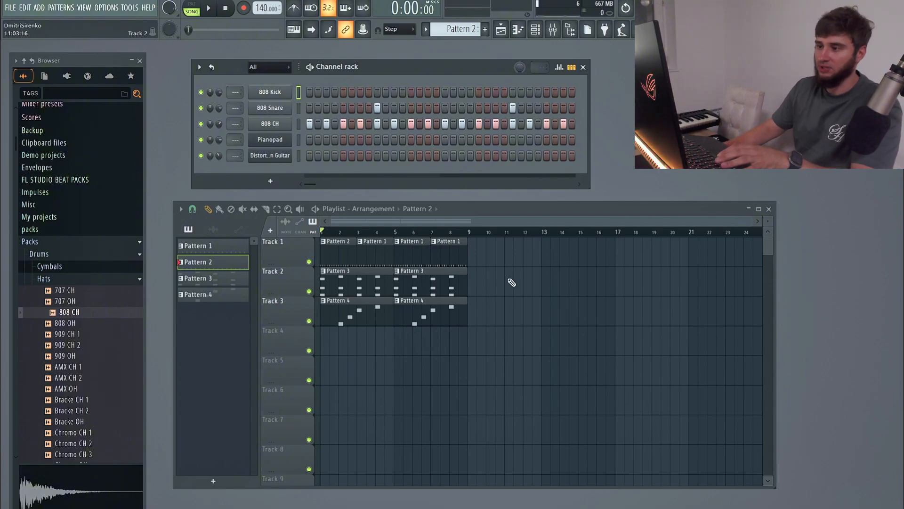
Step: Make the second Pattern 3 clip on Track 2 unique and raise its top note in bar 2 to A#5, listening during playback
{"action": "left_click", "coordinate": [398, 272]}
{"action": "left_click", "coordinate": [419, 349]}
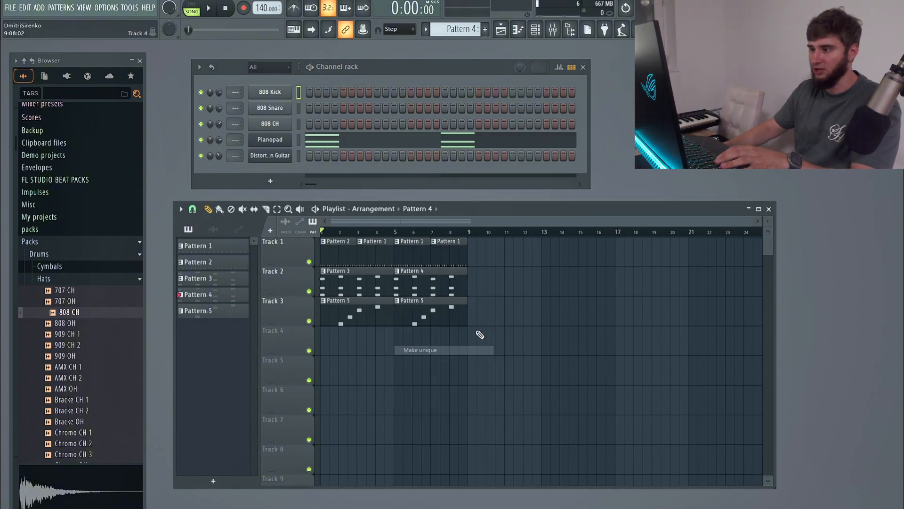
{"action": "left_click_drag", "start_coordinate": [524, 283], "coordinate": [524, 265]}
{"action": "key", "text": "space"}
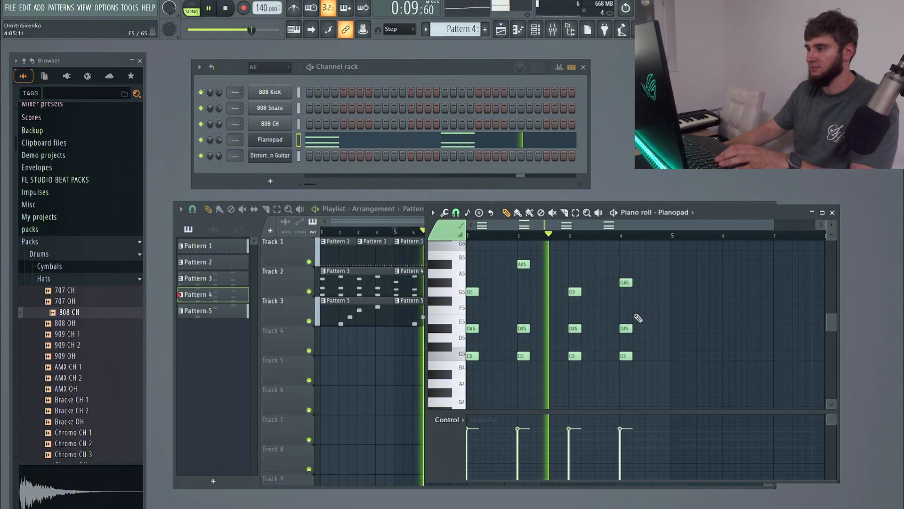
{"action": "left_click", "coordinate": [832, 212]}
{"action": "key", "text": "F7"}
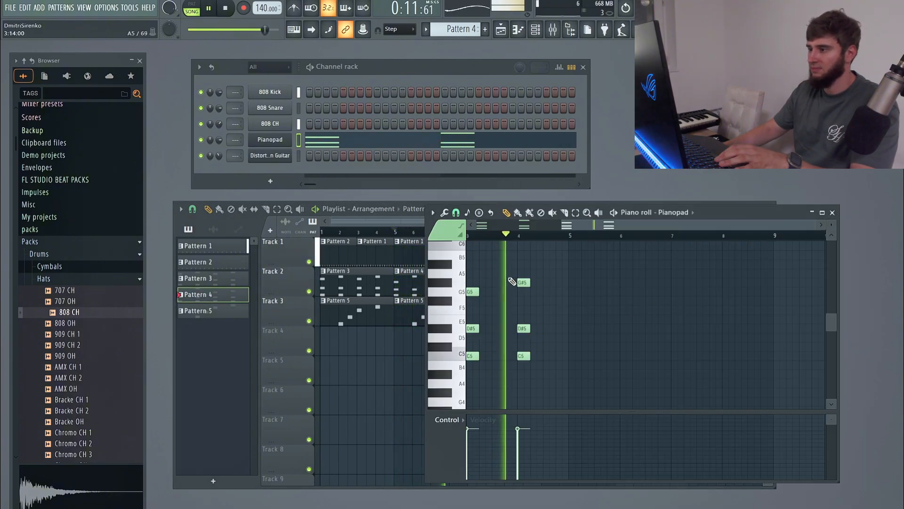
{"action": "key", "text": "F7"}
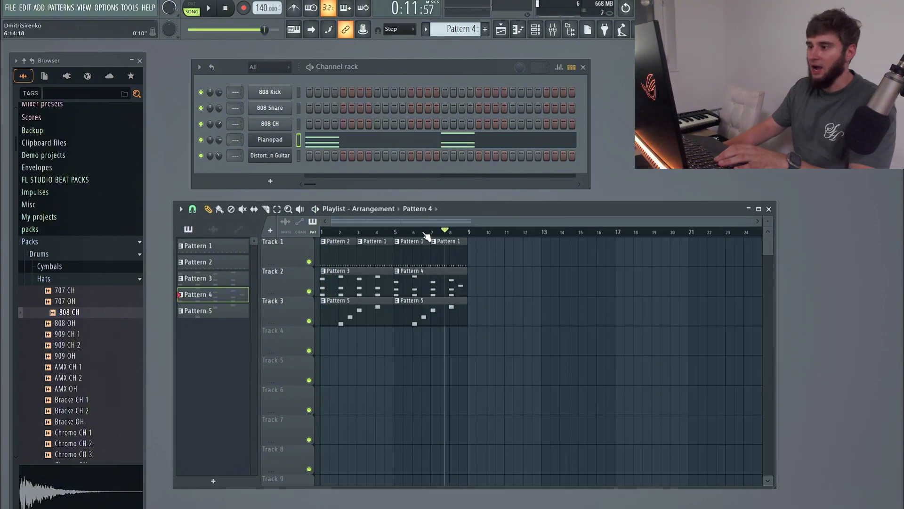
Step: Delete all the drum clips from Track 1 and play the arrangement from the start
{"action": "left_click", "coordinate": [322, 232]}
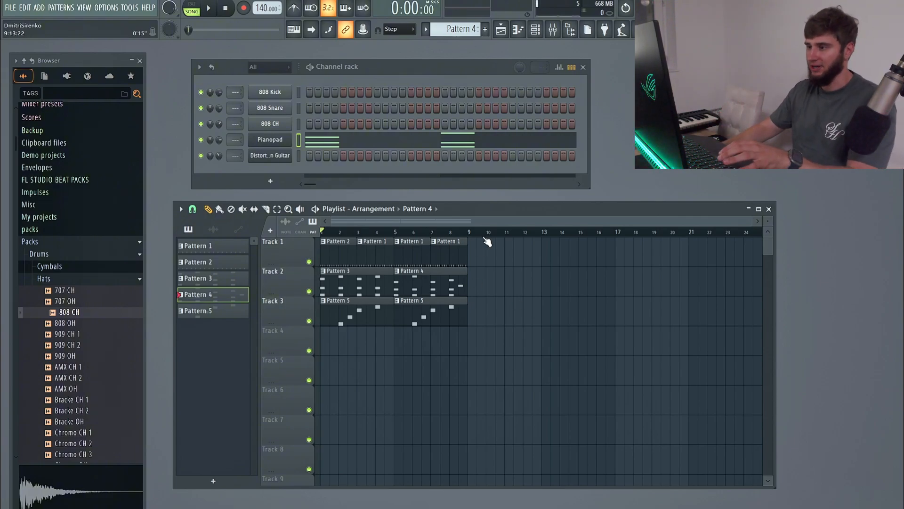
{"action": "left_click_drag", "start_coordinate": [476, 250], "coordinate": [330, 252]}
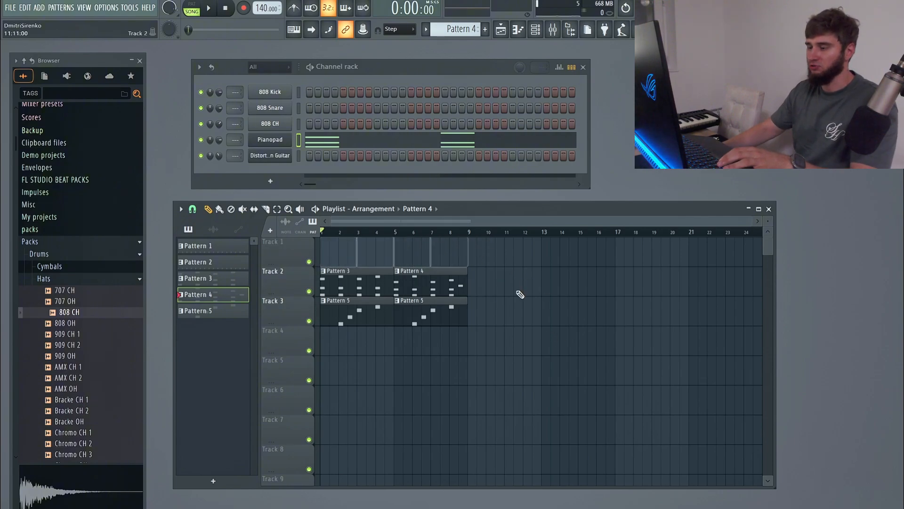
{"action": "key", "text": "space"}
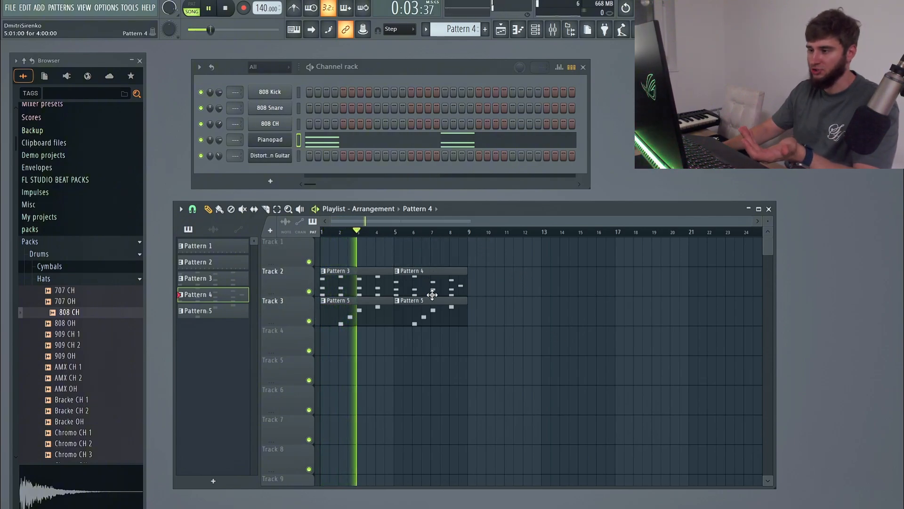
Step: Duplicate the Pattern 4 and Pattern 5 clips at bar 5 to bar 9 on Tracks 2 and 3, and stop playback
{"action": "left_click_drag", "start_coordinate": [433, 289], "coordinate": [410, 359]}
{"action": "key", "text": "ctrl+b"}
{"action": "left_click", "coordinate": [498, 373], "text": "ctrl"}
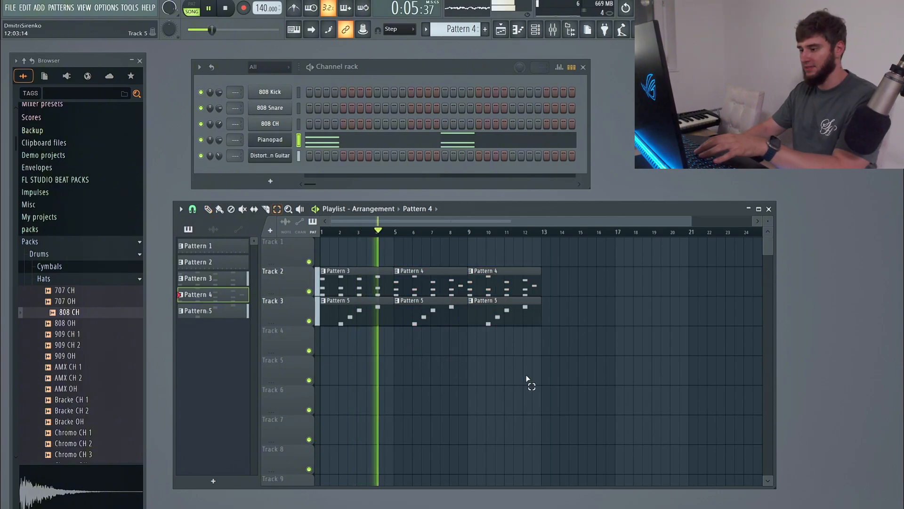
{"action": "key", "text": "space"}
Step: Place Pattern 1 clips on Track 1 at bars 5, 7 and 9, and a Pattern 2 clip at bar 11
{"action": "scroll", "coordinate": [452, 29], "scroll_direction": "up", "scroll_amount": 1}
{"action": "scroll", "coordinate": [452, 29], "scroll_direction": "up", "scroll_amount": 2}
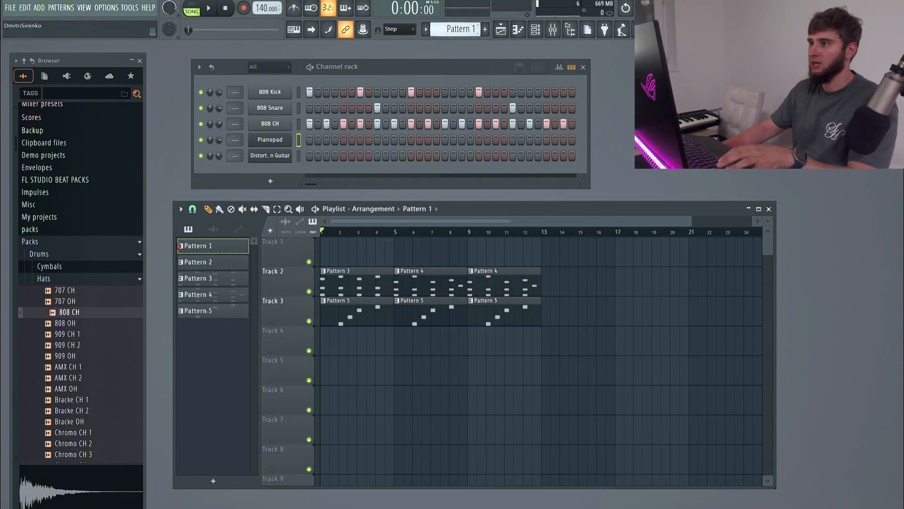
{"action": "left_click", "coordinate": [413, 266]}
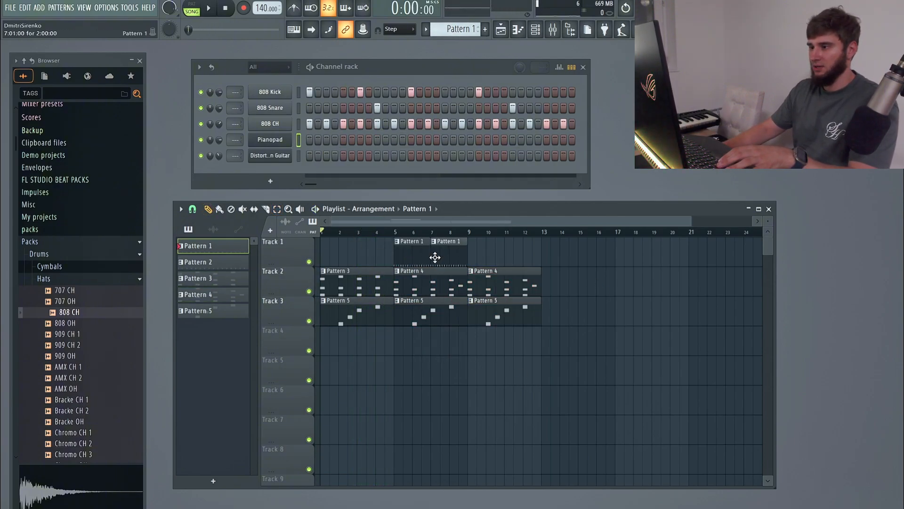
{"action": "left_click", "coordinate": [477, 261]}
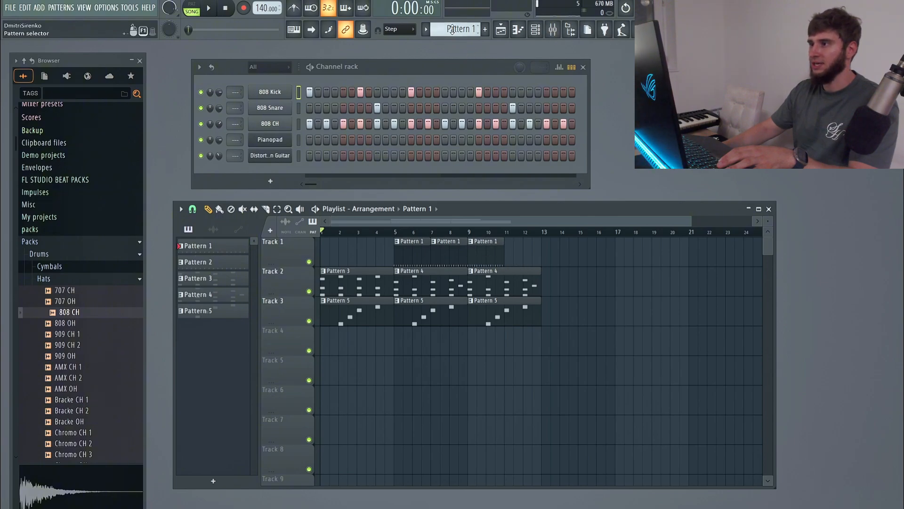
{"action": "left_click", "coordinate": [524, 256]}
Step: Play the arrangement from bar 5 to check the drum entry
{"action": "left_click", "coordinate": [397, 232]}
{"action": "key", "text": "space"}
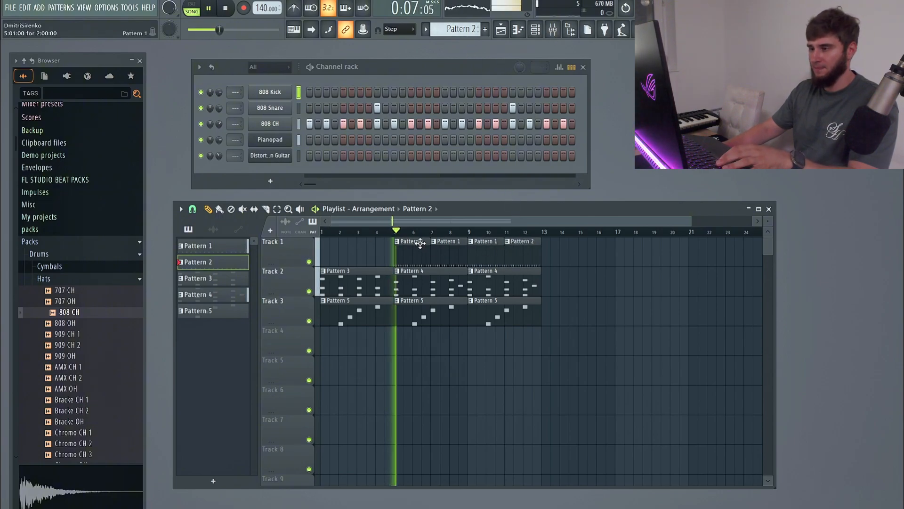
{"action": "scroll", "coordinate": [421, 242], "scroll_direction": "down", "scroll_amount": 3}
{"action": "scroll", "coordinate": [438, 246], "scroll_direction": "up", "scroll_amount": 2}
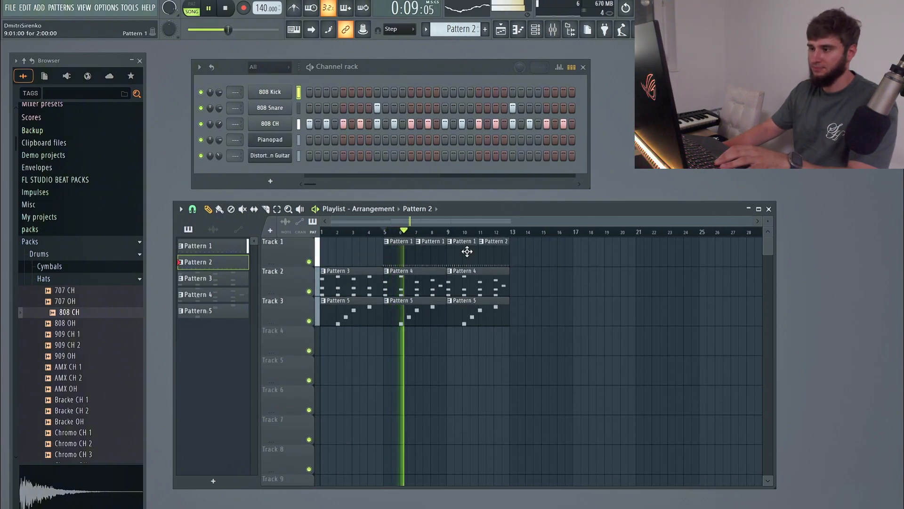
Step: Replace both Pattern 4 clips on Track 2 with Pattern 3 and shorten the Pattern 2 clip on Track 1 by half a bar
{"action": "right_click", "coordinate": [412, 284]}
{"action": "left_click", "coordinate": [359, 287]}
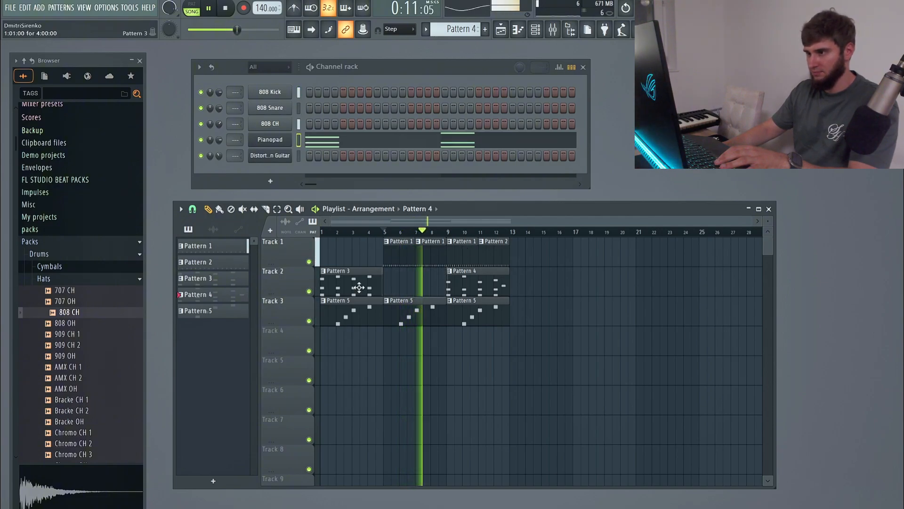
{"action": "left_click", "coordinate": [401, 290]}
{"action": "right_click", "coordinate": [479, 290]}
{"action": "left_click", "coordinate": [481, 290]}
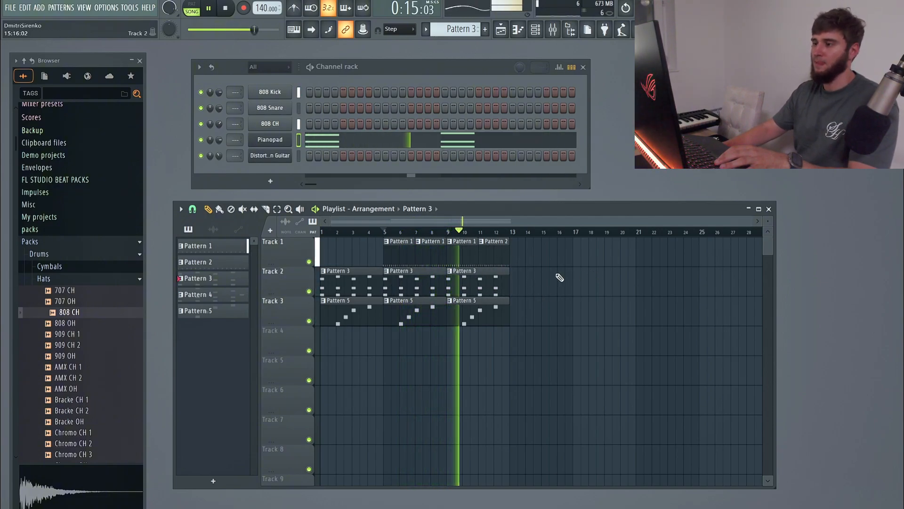
{"action": "left_click_drag", "start_coordinate": [510, 246], "coordinate": [502, 246]}
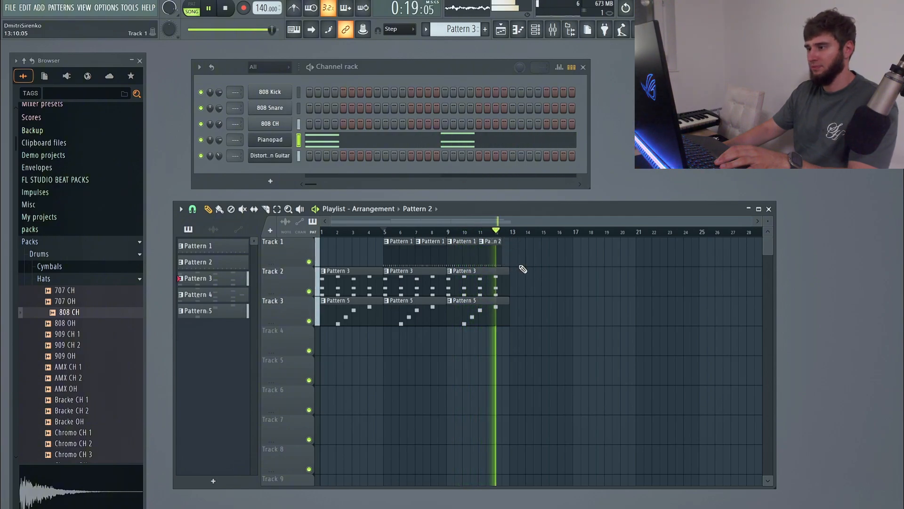
Step: Stop playback and select every clip from bar 5 onward across Tracks 1 to 3
{"action": "left_click_drag", "start_coordinate": [540, 244], "coordinate": [408, 340]}
{"action": "key", "text": "space"}
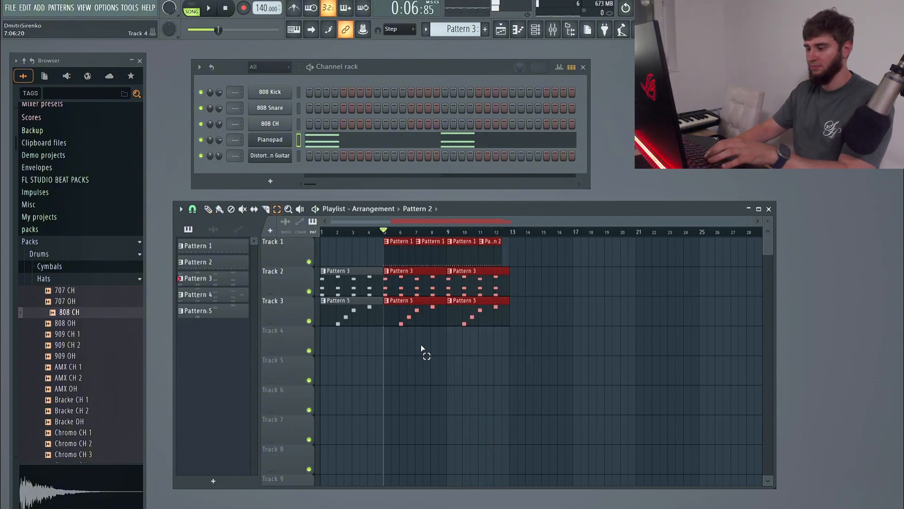
{"action": "left_click", "coordinate": [525, 285]}
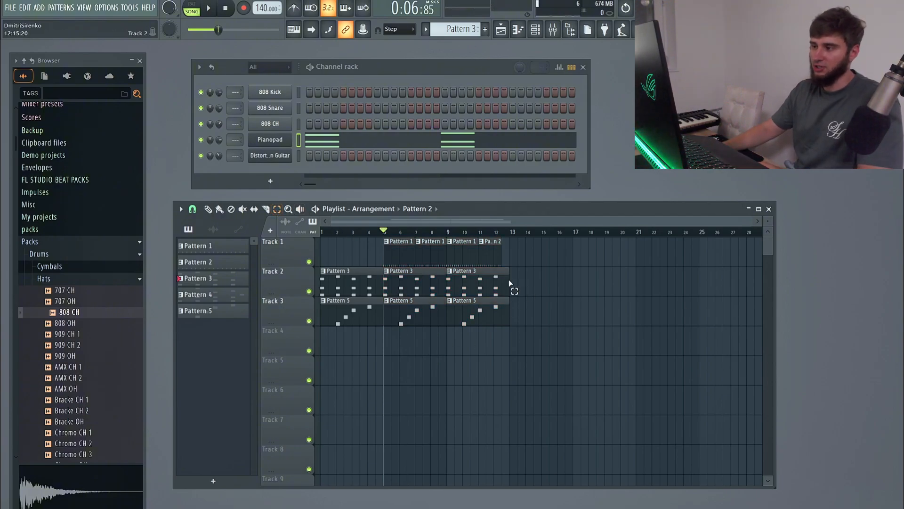
{"action": "left_click_drag", "start_coordinate": [542, 310], "coordinate": [390, 266]}
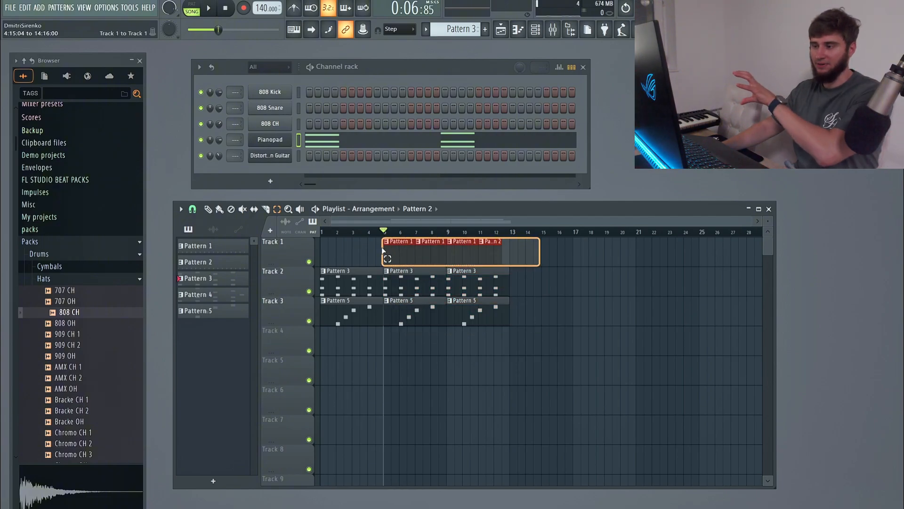
{"action": "left_click_drag", "start_coordinate": [389, 259], "coordinate": [391, 337]}
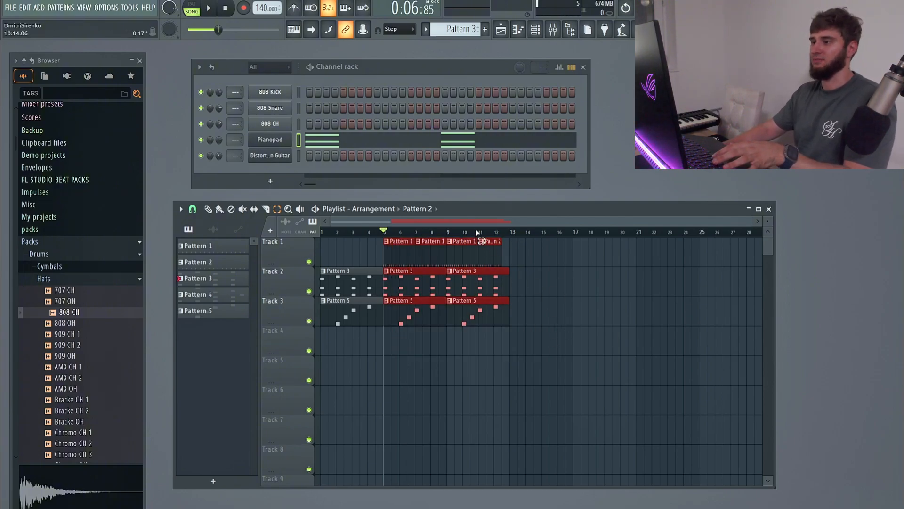
Step: Lengthen the Pattern 2 clip on Track 1 to bar 13 and duplicate all clips from bars 5 to 13 directly after themselves
{"action": "left_click", "coordinate": [514, 250]}
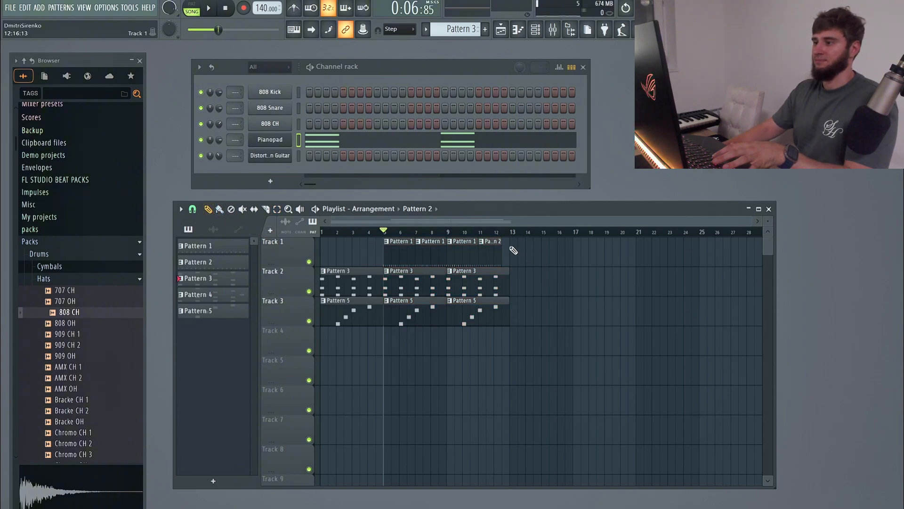
{"action": "left_click_drag", "start_coordinate": [533, 239], "coordinate": [391, 330]}
{"action": "key", "text": "ctrl+b"}
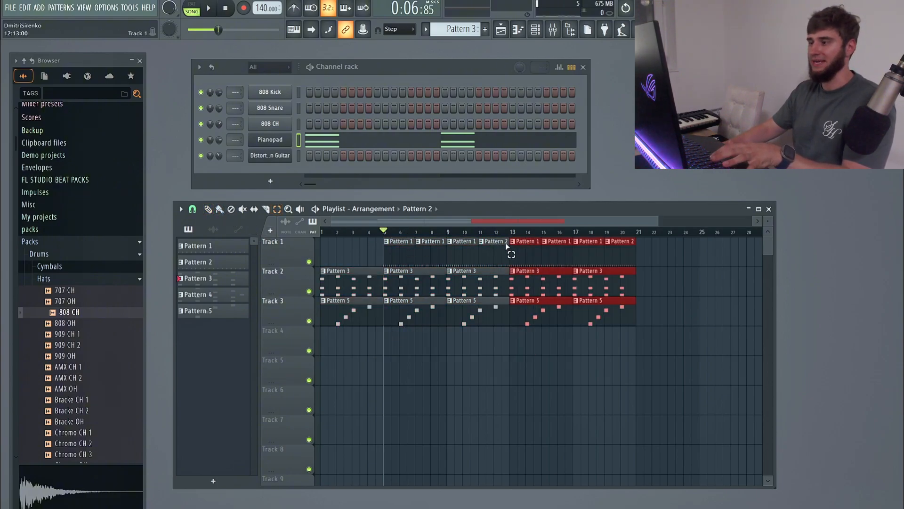
Step: Keep duplicating the selected eight-bar block of clips on Tracks 1 to 3 until the arrangement extends to bar 85
{"action": "scroll", "coordinate": [505, 231], "scroll_direction": "down", "scroll_amount": 2}
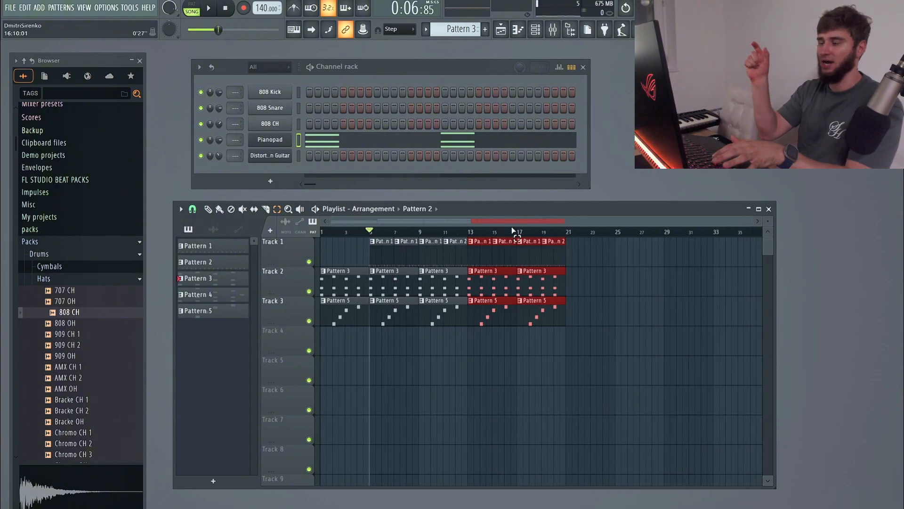
{"action": "key", "text": "ctrl+b"}
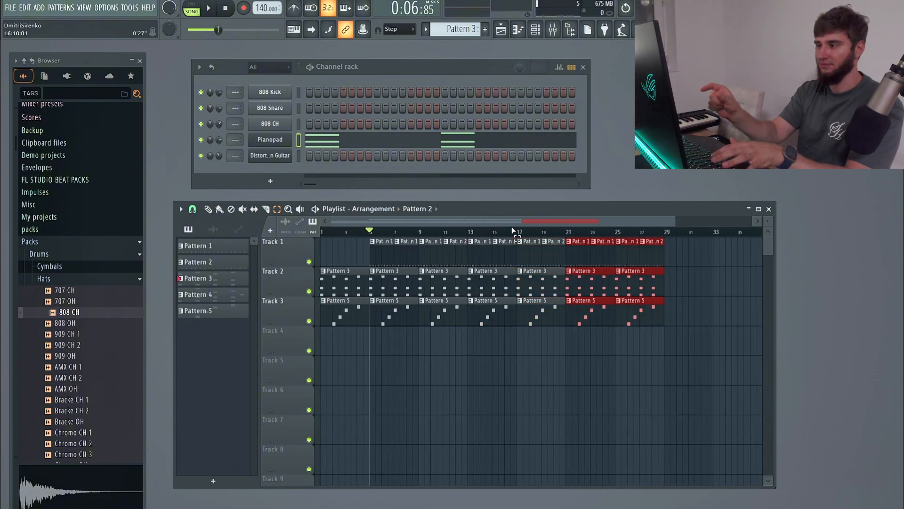
{"action": "scroll", "coordinate": [471, 233], "scroll_direction": "down", "scroll_amount": 1}
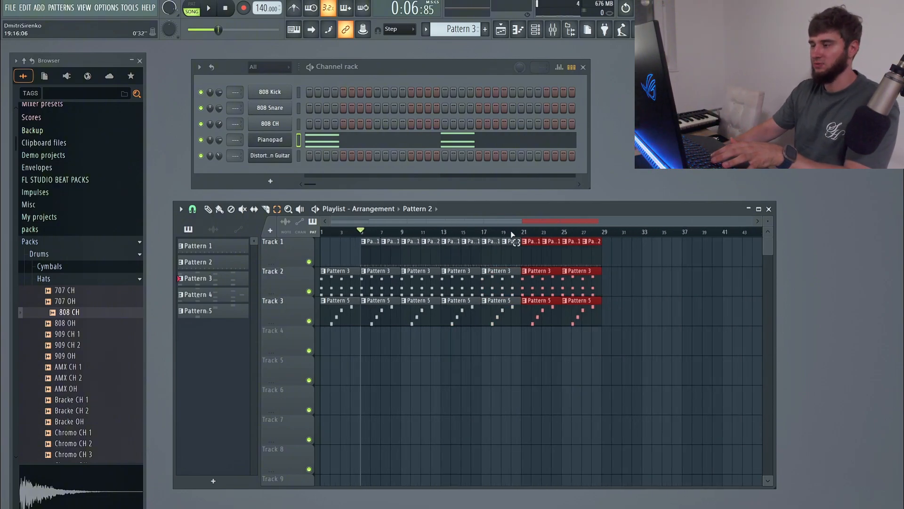
{"action": "key", "text": "ctrl+b"}
{"action": "key", "text": "ctrl+b"}
{"action": "scroll", "coordinate": [567, 234], "scroll_direction": "down", "scroll_amount": 2}
{"action": "key", "text": "ctrl+b"}
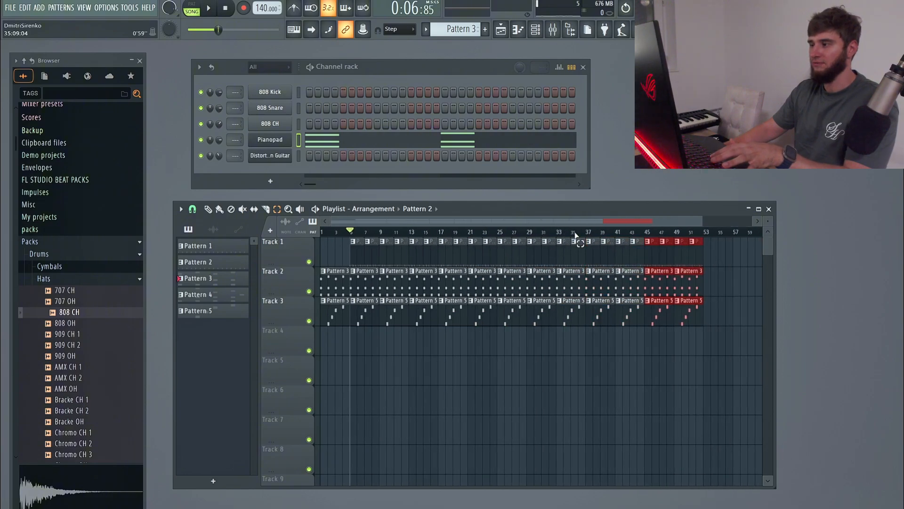
{"action": "key", "text": "ctrl+b"}
{"action": "scroll", "coordinate": [574, 233], "scroll_direction": "down", "scroll_amount": 1}
{"action": "key", "text": "ctrl+b"}
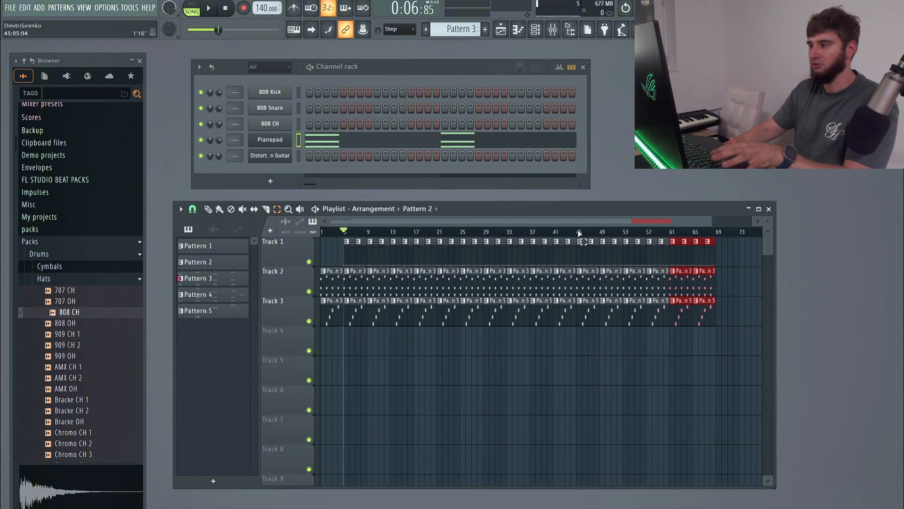
{"action": "key", "text": "ctrl+b"}
{"action": "scroll", "coordinate": [581, 233], "scroll_direction": "down", "scroll_amount": 2}
{"action": "key", "text": "ctrl+b"}
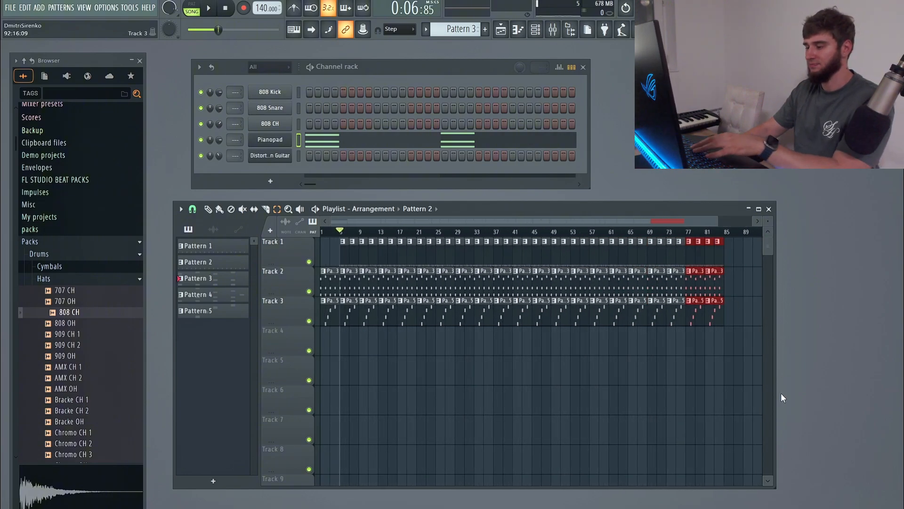
Step: Clear the selection and delete the four drum clips on Track 1 from bar 77 onward
{"action": "left_click", "coordinate": [754, 273], "text": "ctrl"}
{"action": "right_click", "coordinate": [719, 250]}
{"action": "right_click", "coordinate": [709, 250]}
{"action": "right_click", "coordinate": [700, 250]}
{"action": "right_click", "coordinate": [691, 249]}
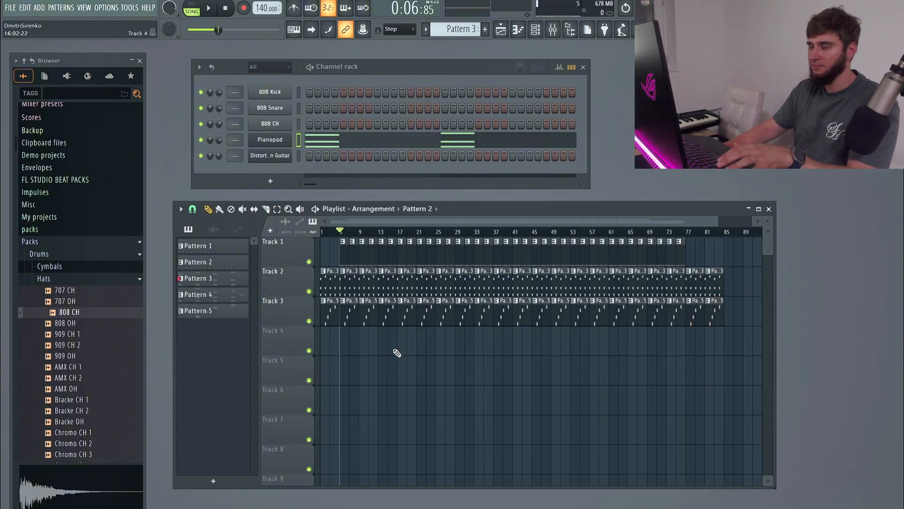
Step: Delete the Track 3 melody clips between bars 13–29 and 45–61, plus the Track 1 drum clips at bars 27 and 75
{"action": "right_click", "coordinate": [388, 316]}
{"action": "right_click", "coordinate": [407, 320]}
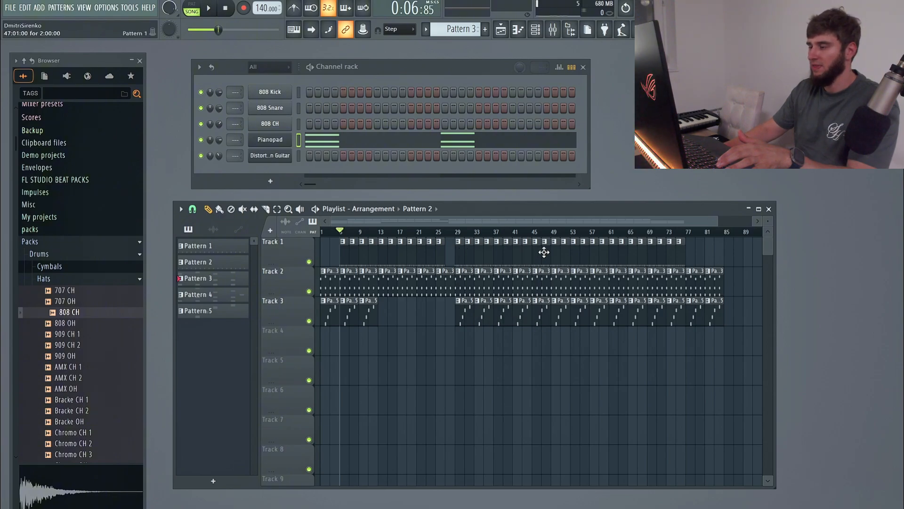
{"action": "right_click", "coordinate": [542, 310]}
{"action": "right_click", "coordinate": [560, 317]}
{"action": "right_click", "coordinate": [580, 318]}
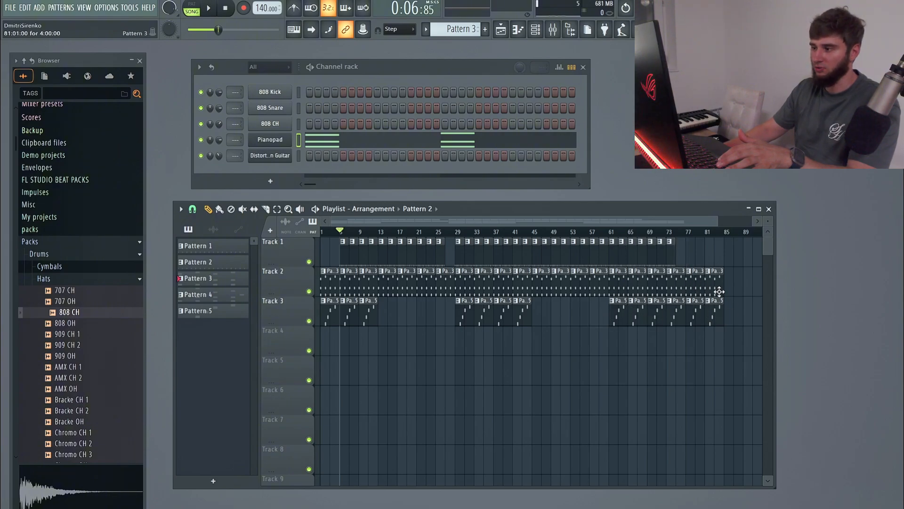
Step: Play the arrangement from the start, check the re-entry around bar 29, and return the playhead to bar 1
{"action": "key", "text": "space"}
{"action": "scroll", "coordinate": [341, 239], "scroll_direction": "up", "scroll_amount": 1}
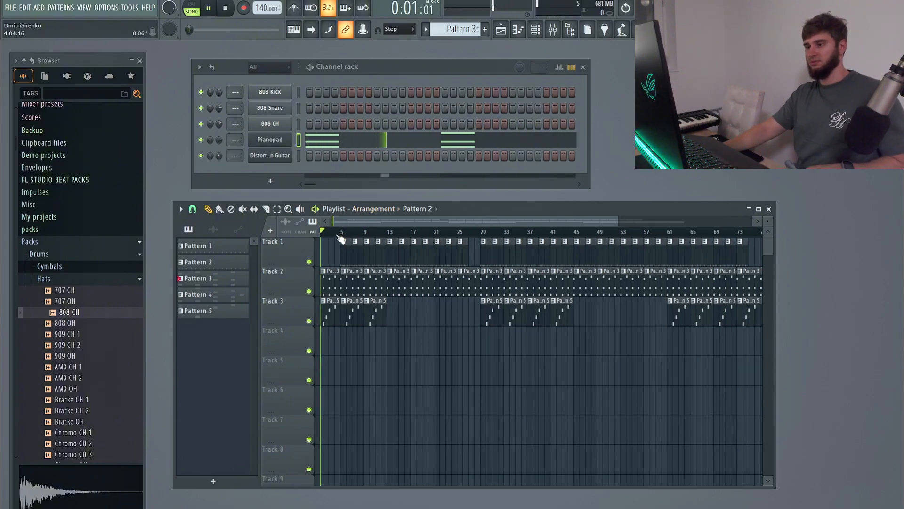
{"action": "scroll", "coordinate": [352, 220], "scroll_direction": "up", "scroll_amount": 1}
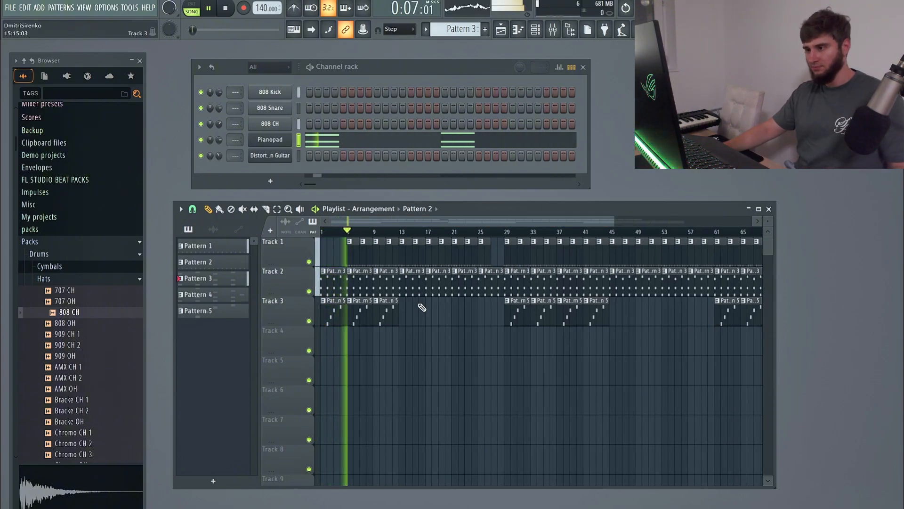
{"action": "scroll", "coordinate": [377, 232], "scroll_direction": "up", "scroll_amount": 2}
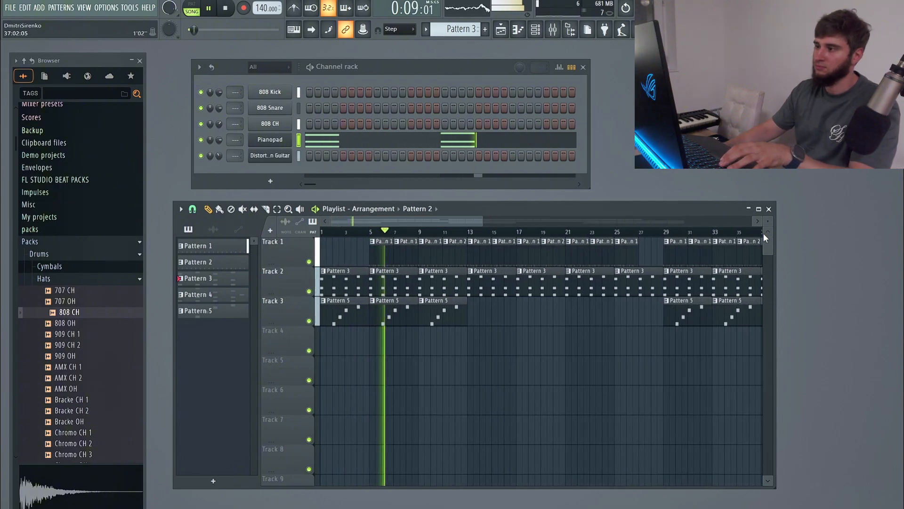
{"action": "scroll", "coordinate": [767, 221], "scroll_direction": "up", "scroll_amount": 1}
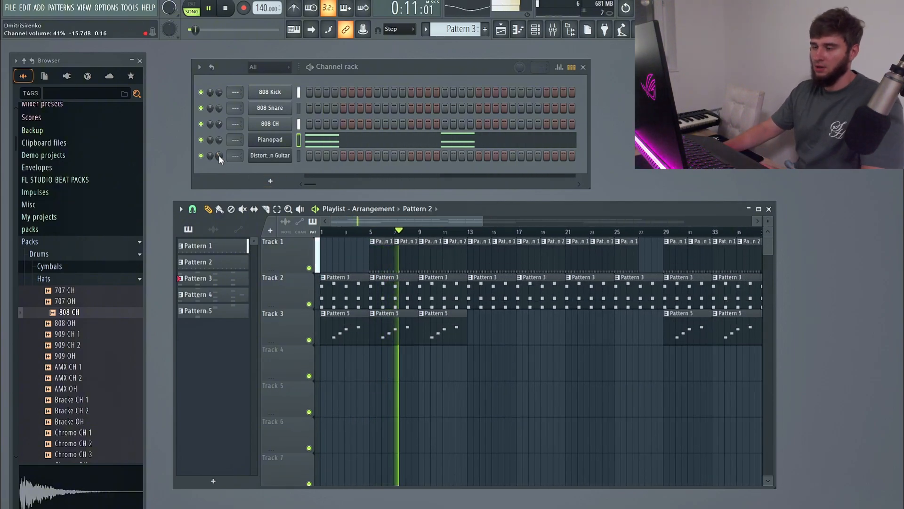
{"action": "scroll", "coordinate": [399, 233], "scroll_direction": "down", "scroll_amount": 3}
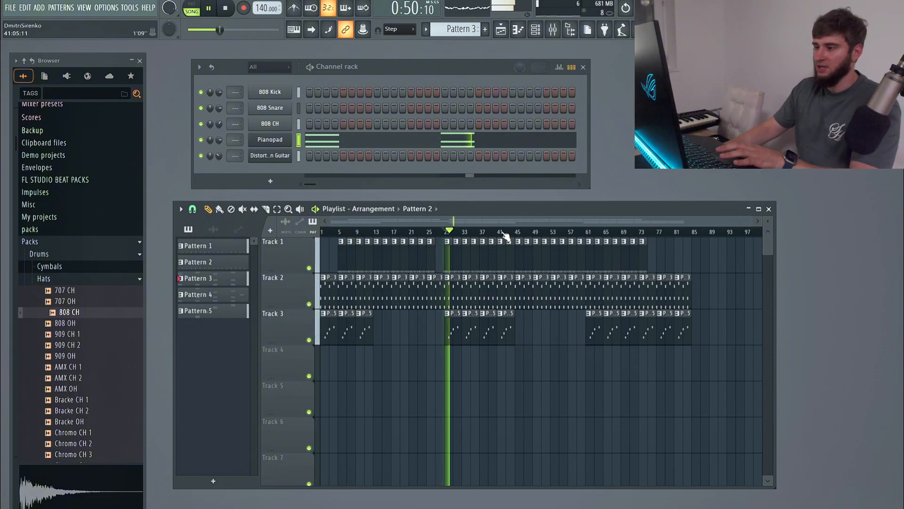
{"action": "key", "text": "space"}
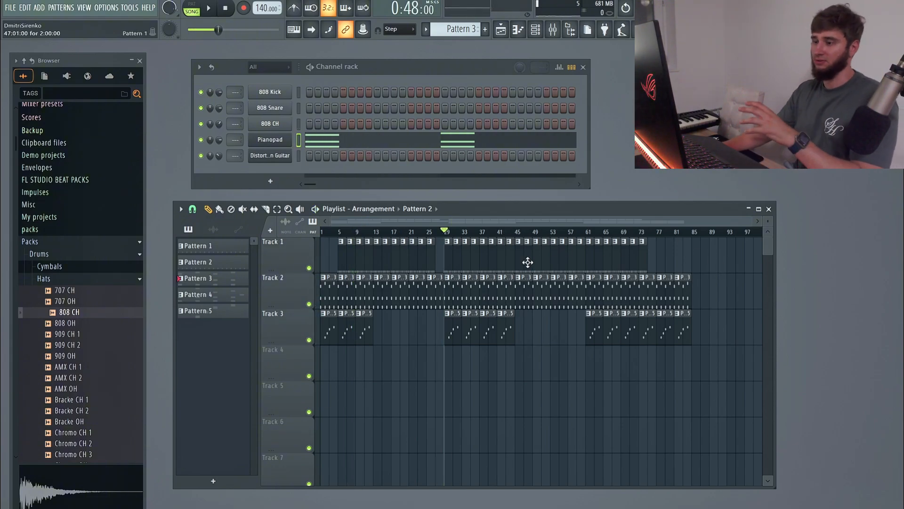
{"action": "left_click", "coordinate": [321, 232]}
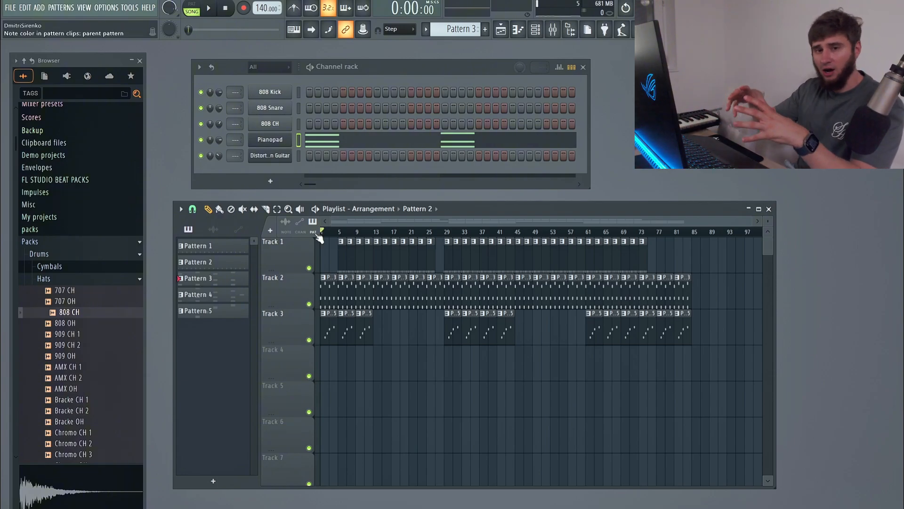
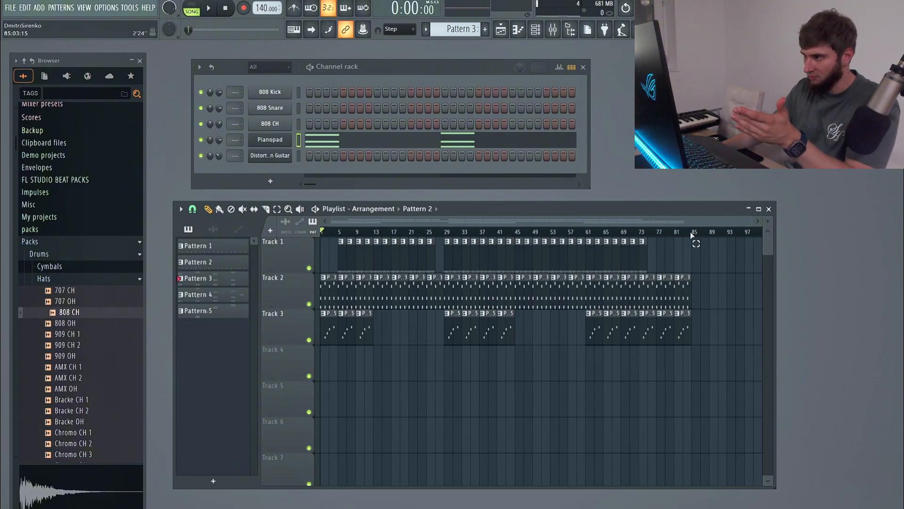
Step: Select bars 75 to 85 in the Playlist, and open the Mixer, narrowed and placed clear of the clips
{"action": "left_click_drag", "start_coordinate": [691, 233], "coordinate": [650, 244]}
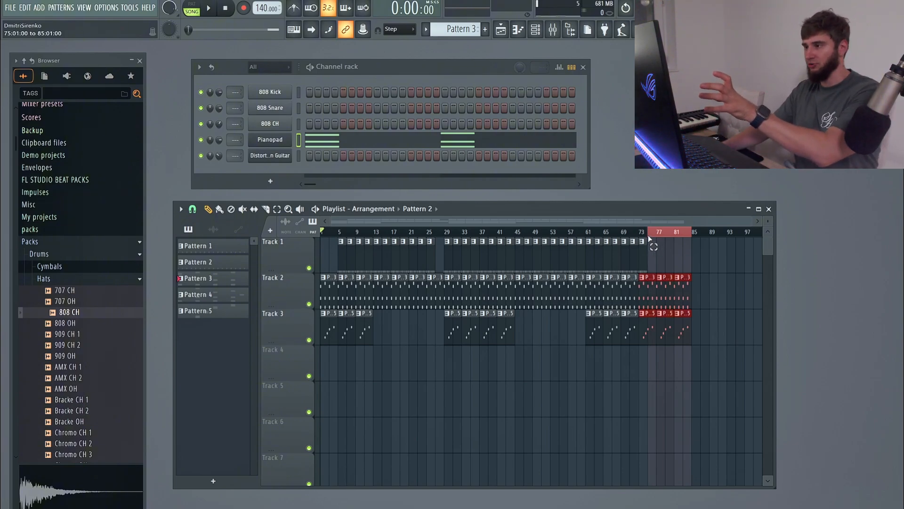
{"action": "key", "text": "space"}
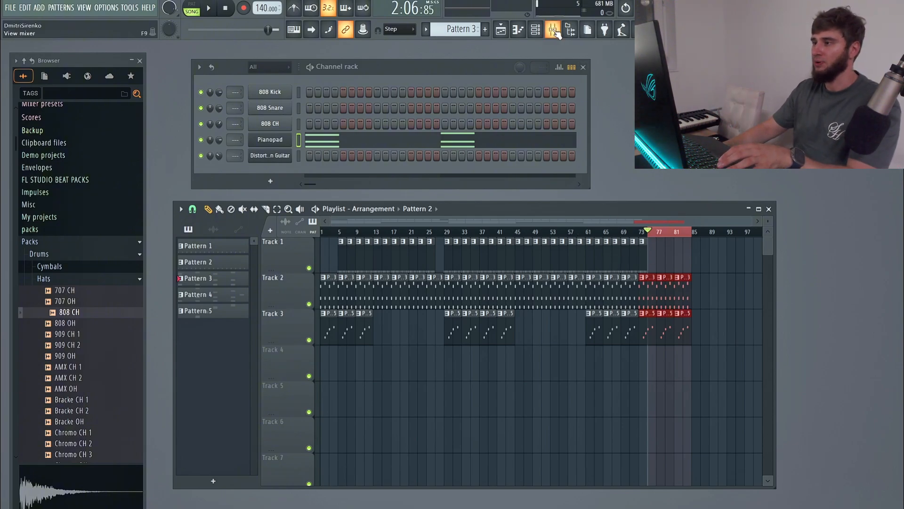
{"action": "left_click", "coordinate": [553, 30]}
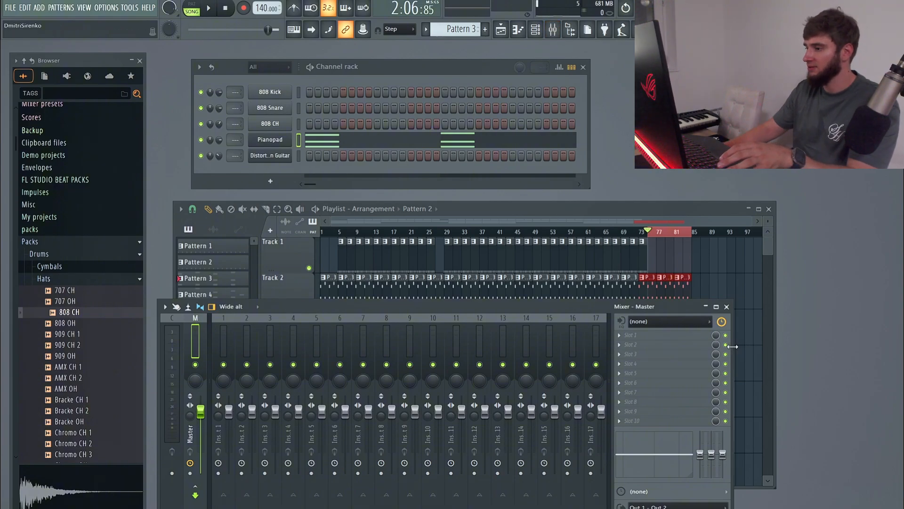
{"action": "left_click_drag", "start_coordinate": [733, 347], "coordinate": [533, 354]}
{"action": "left_click_drag", "start_coordinate": [344, 307], "coordinate": [565, 218]}
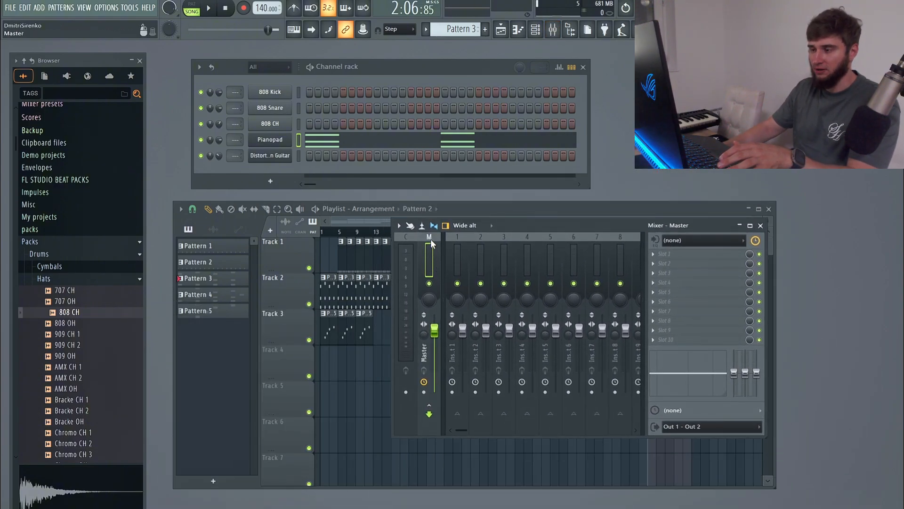
{"action": "left_click_drag", "start_coordinate": [454, 251], "coordinate": [473, 258]}
{"action": "left_click", "coordinate": [420, 255]}
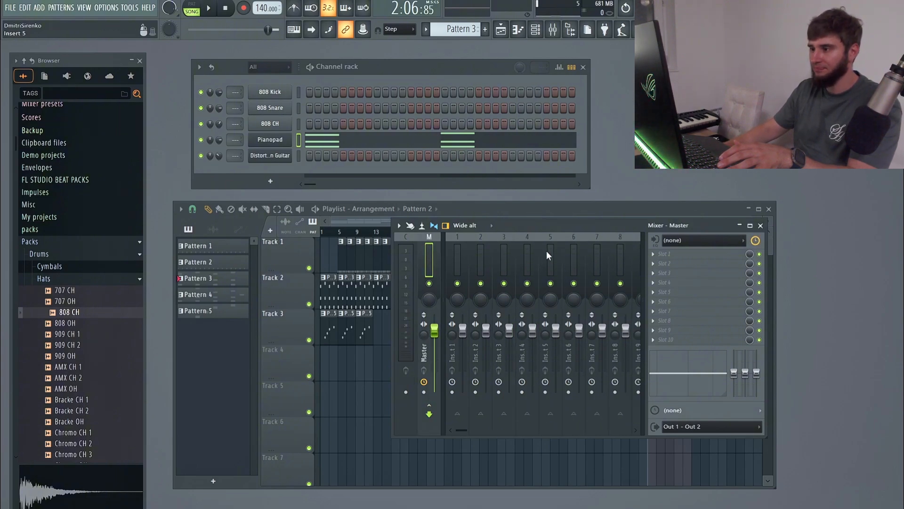
{"action": "left_click_drag", "start_coordinate": [508, 223], "coordinate": [569, 369]}
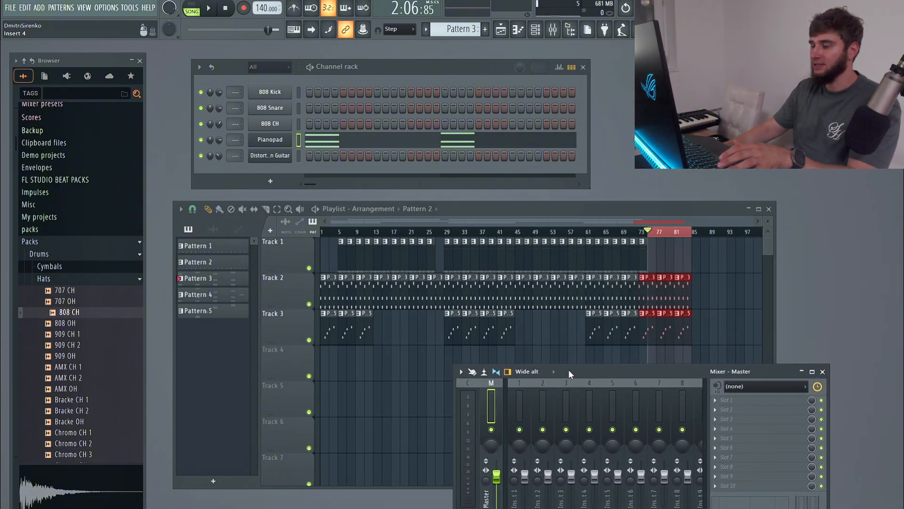
Step: Create an automation clip for the Master volume across bars 75 to 85, and close the Mixer and clear the time selection
{"action": "right_click", "coordinate": [498, 479]}
{"action": "left_click", "coordinate": [529, 448]}
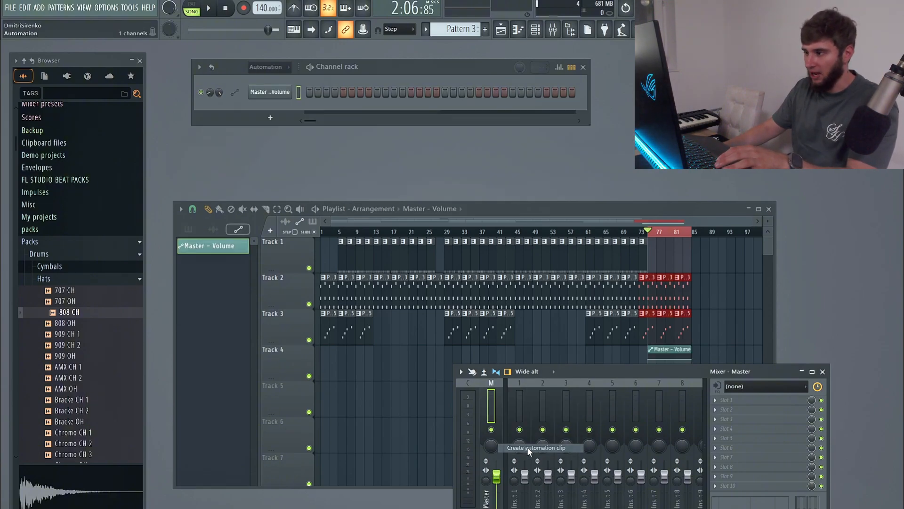
{"action": "left_click", "coordinate": [823, 372]}
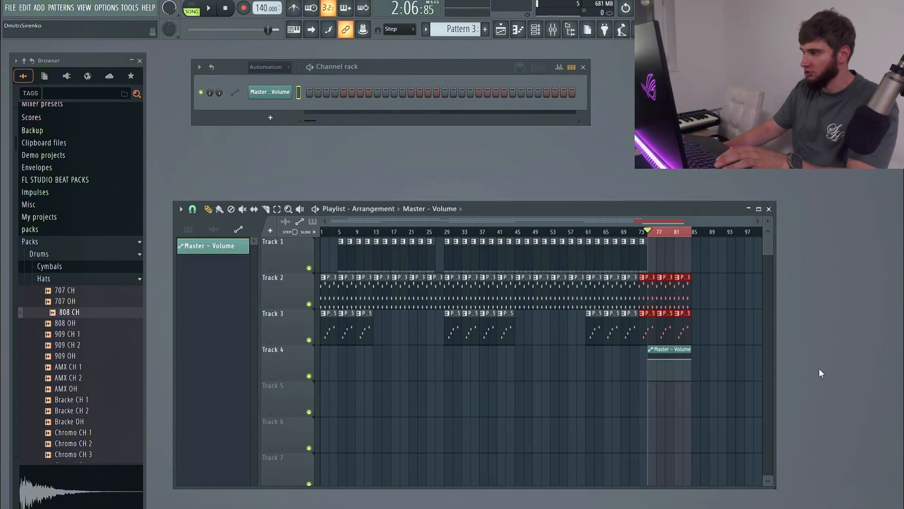
{"action": "left_click_drag", "start_coordinate": [582, 211], "coordinate": [566, 187]}
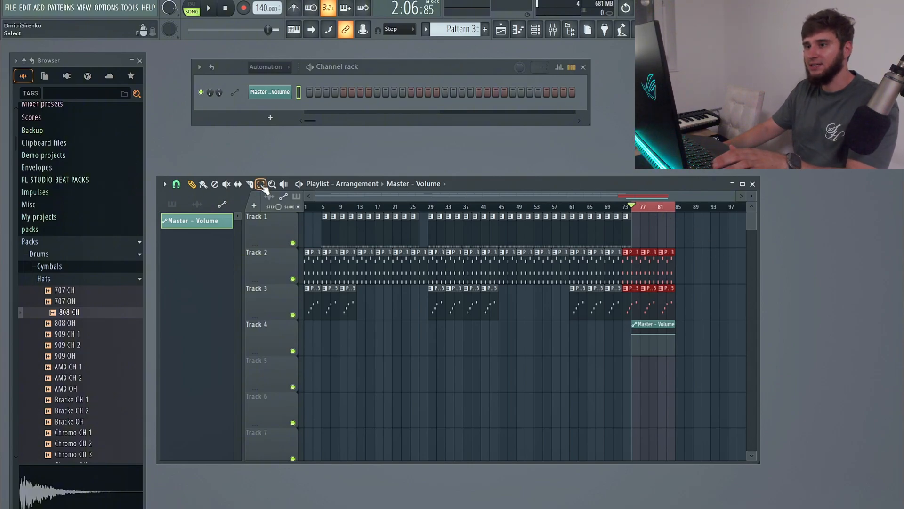
{"action": "left_click", "coordinate": [652, 206]}
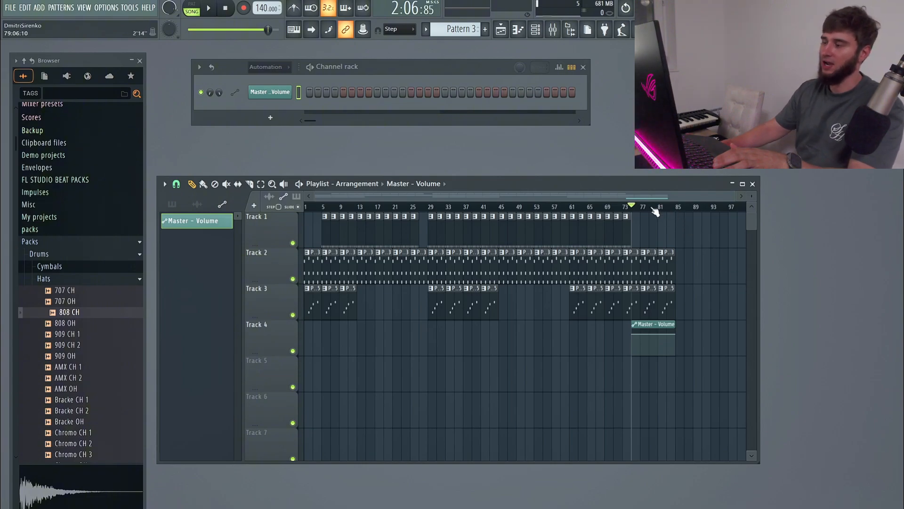
Step: Lower the Master volume automation's end point at bar 85 to the minimum and play the ending to hear the fade-out
{"action": "scroll", "coordinate": [655, 211], "scroll_direction": "up", "scroll_amount": 8}
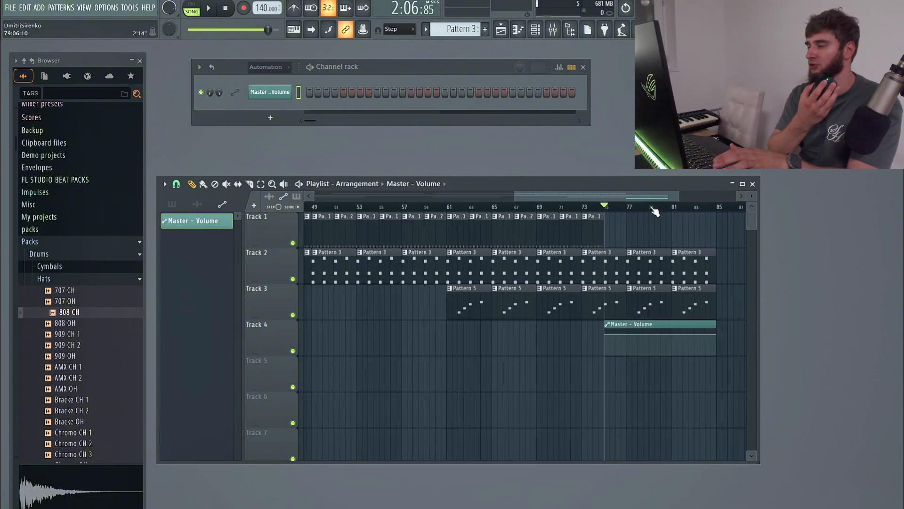
{"action": "scroll", "coordinate": [655, 211], "scroll_direction": "down", "scroll_amount": 3}
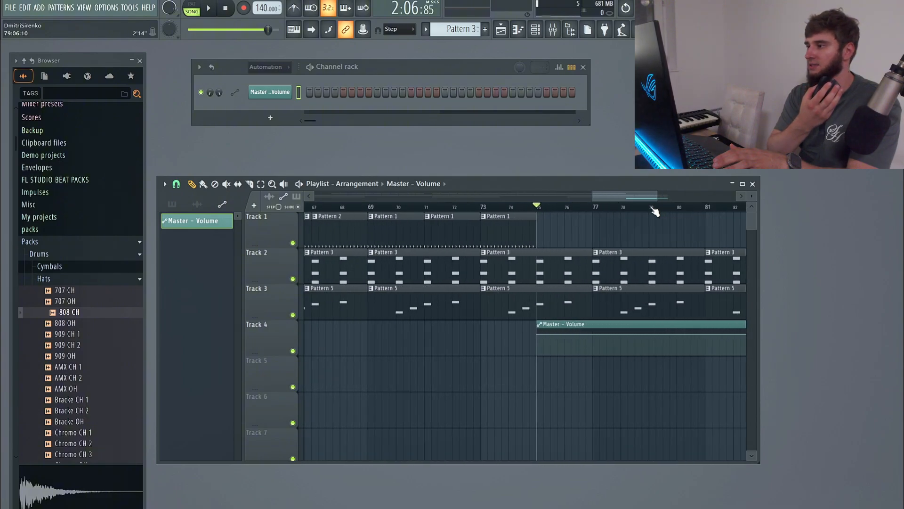
{"action": "left_click_drag", "start_coordinate": [622, 196], "coordinate": [644, 197]}
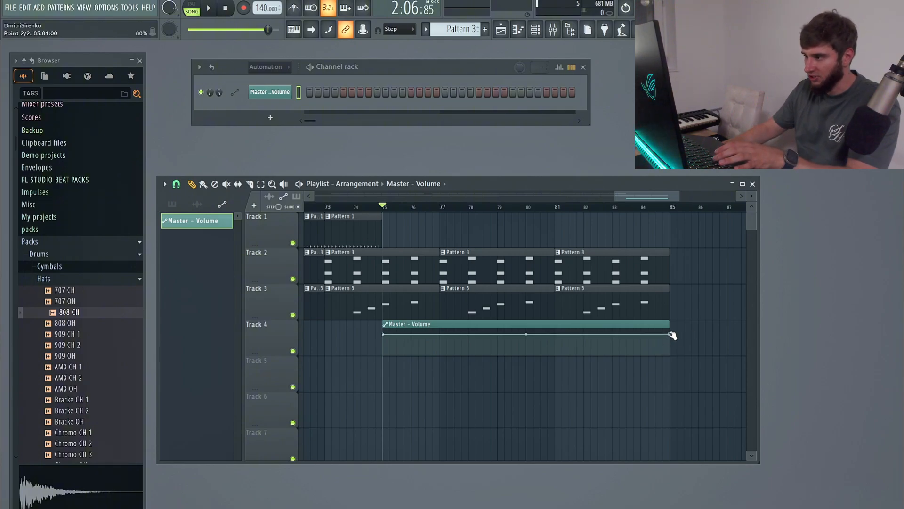
{"action": "left_click_drag", "start_coordinate": [671, 334], "coordinate": [671, 356]}
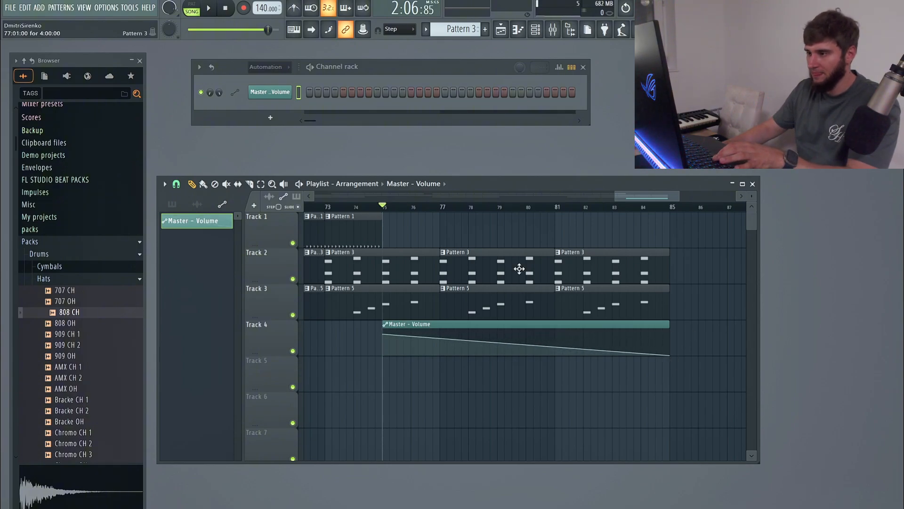
{"action": "scroll", "coordinate": [386, 210], "scroll_direction": "down", "scroll_amount": 3}
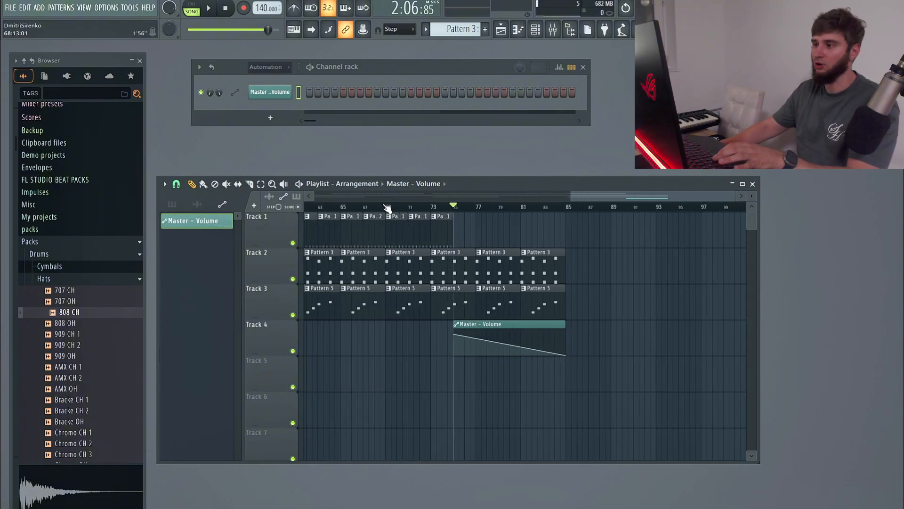
{"action": "key", "text": "space"}
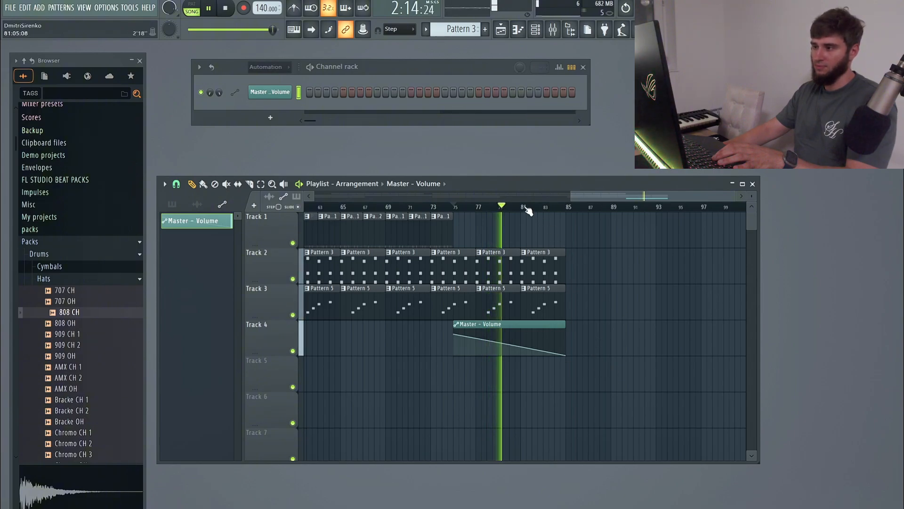
Step: Stop playback, bend the Master volume fade-out curve upward so the level drops slowly at first, and play the ending
{"action": "scroll", "coordinate": [589, 208], "scroll_direction": "down", "scroll_amount": 5}
{"action": "scroll", "coordinate": [676, 210], "scroll_direction": "up", "scroll_amount": 3}
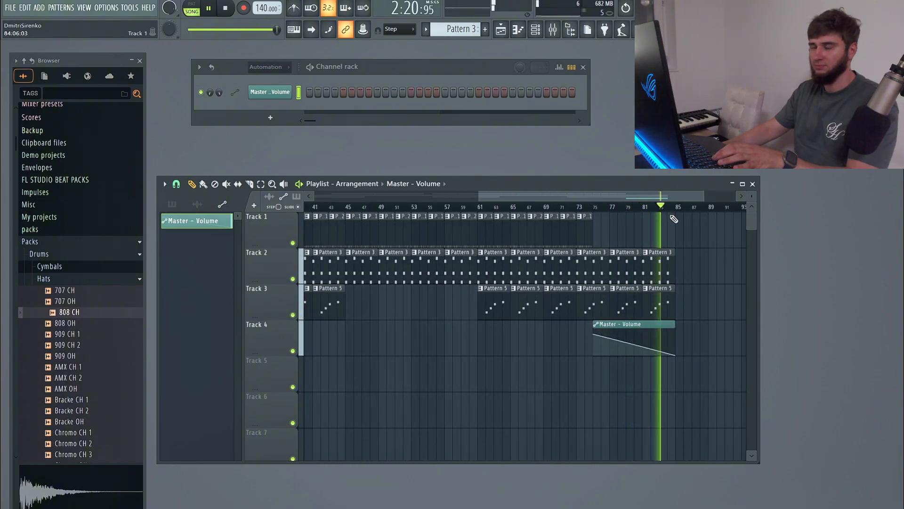
{"action": "key", "text": "space"}
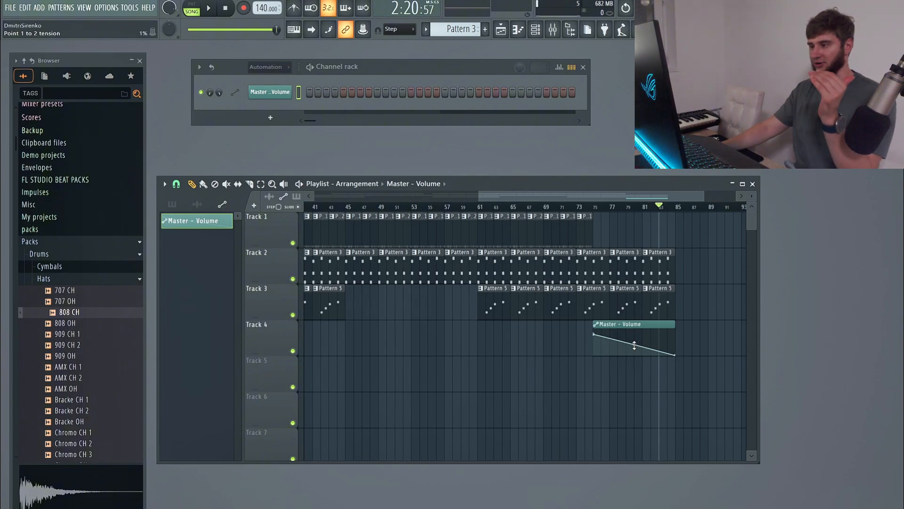
{"action": "left_click_drag", "start_coordinate": [634, 346], "coordinate": [634, 325]}
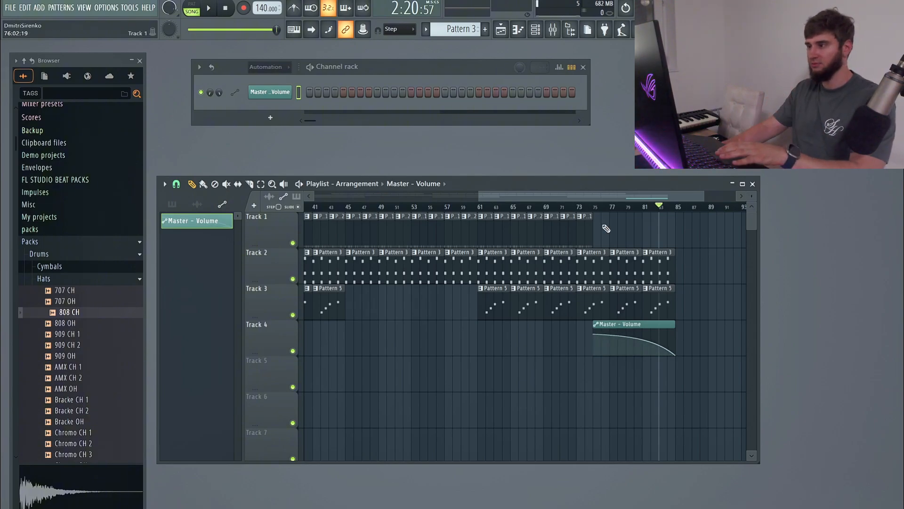
{"action": "key", "text": "space"}
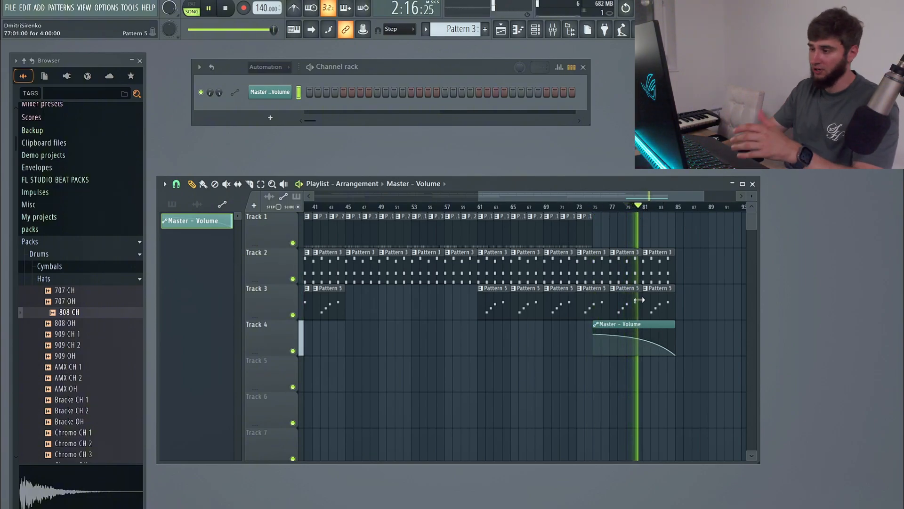
Step: Bend the Master volume fade-out curve downward so the level drops quickly at first, and play it from about bar 76
{"action": "key", "text": "space"}
{"action": "left_click_drag", "start_coordinate": [636, 339], "coordinate": [635, 368]}
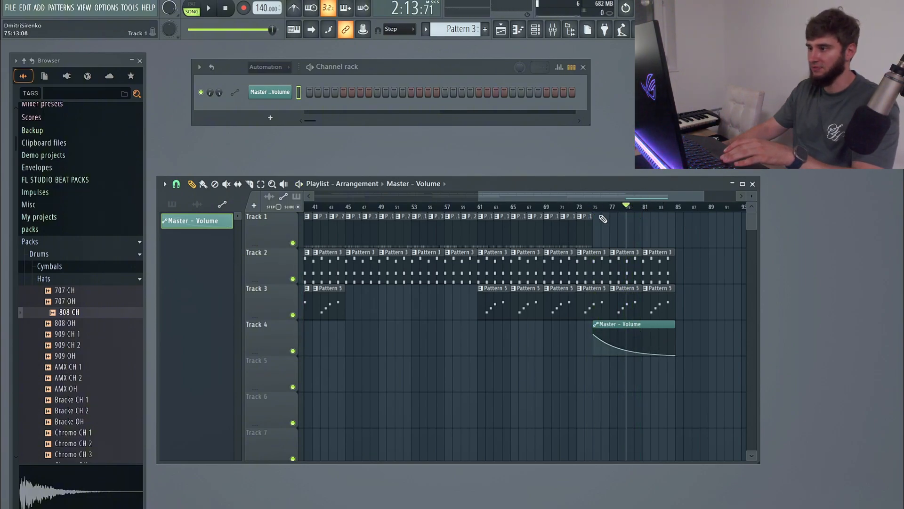
{"action": "left_click", "coordinate": [602, 207]}
{"action": "key", "text": "space"}
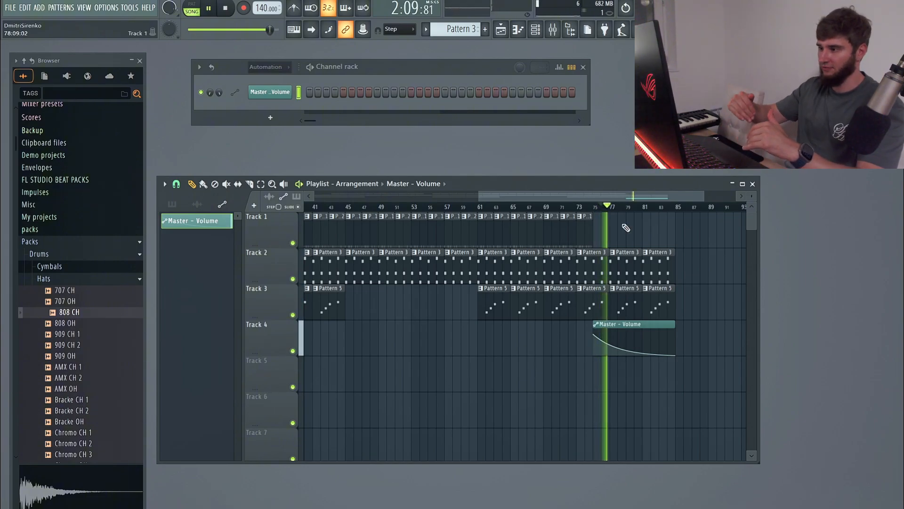
{"action": "scroll", "coordinate": [443, 366], "scroll_direction": "down", "scroll_amount": 3}
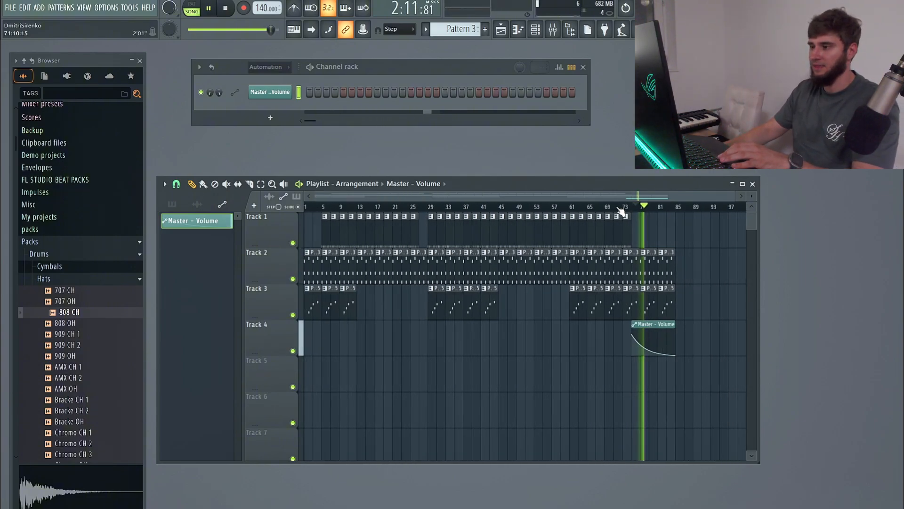
{"action": "key", "text": "space"}
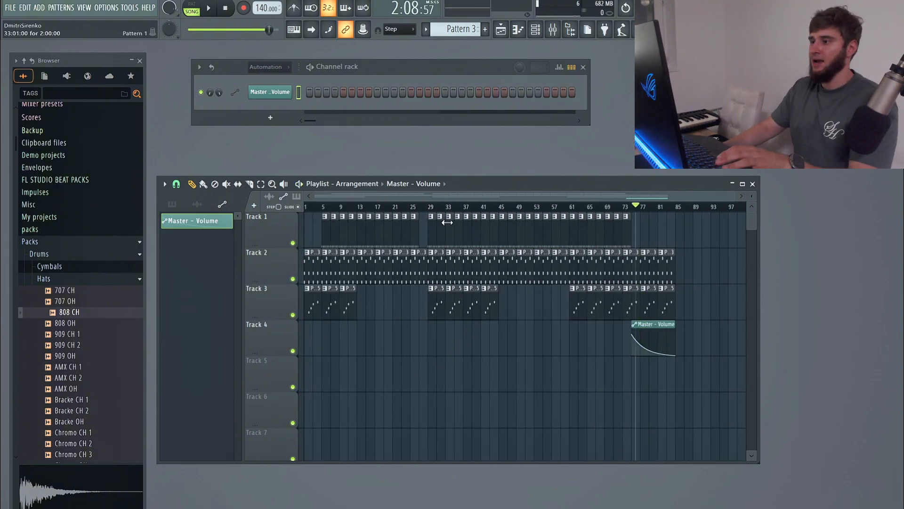
Step: Return the playhead to bar 1 and save the project as demobeat in a new project folder
{"action": "left_click_drag", "start_coordinate": [428, 207], "coordinate": [305, 206]}
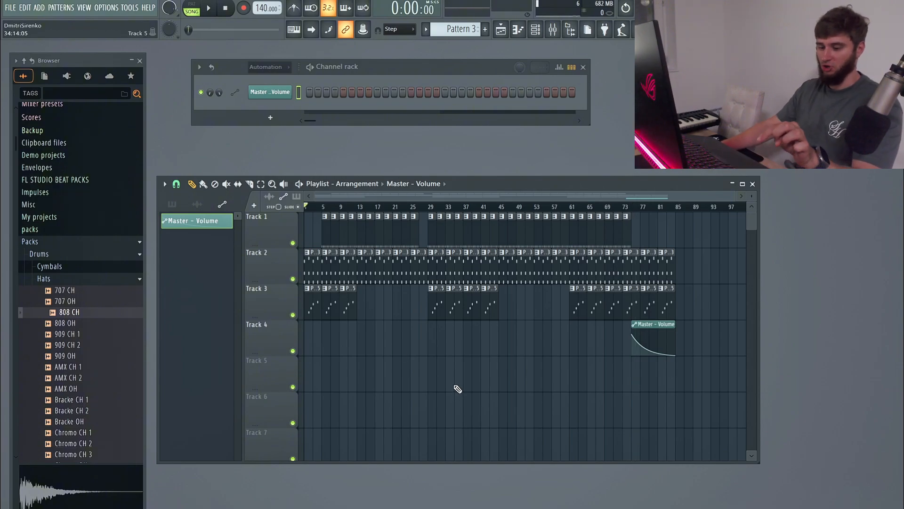
{"action": "key", "text": "ctrl+s"}
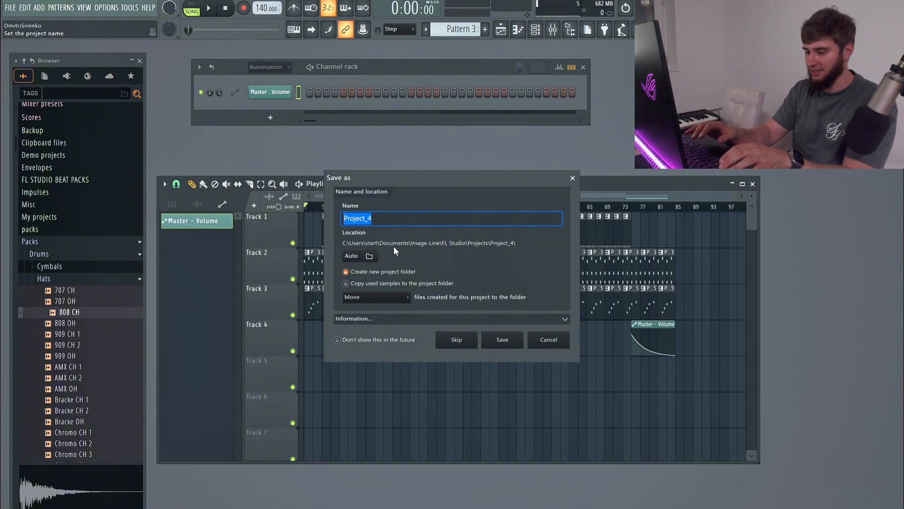
{"action": "type", "text": "demobeat"}
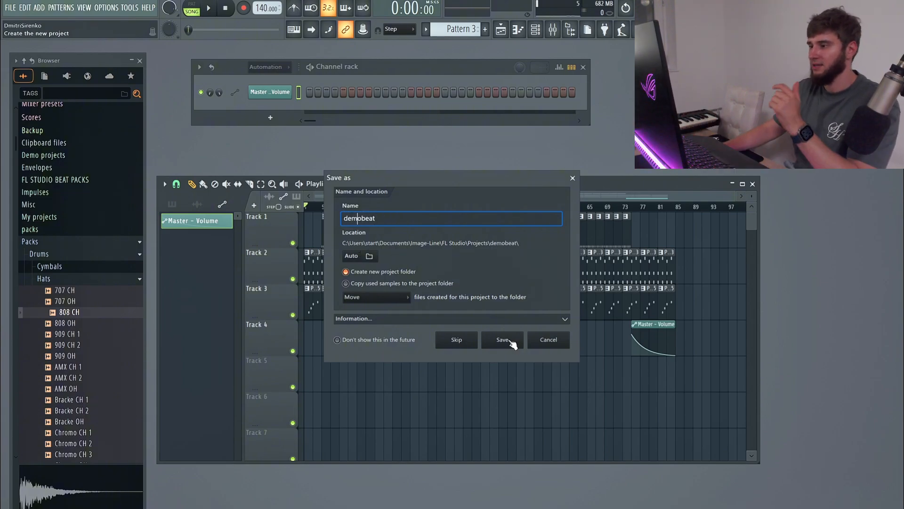
{"action": "left_click", "coordinate": [502, 340]}
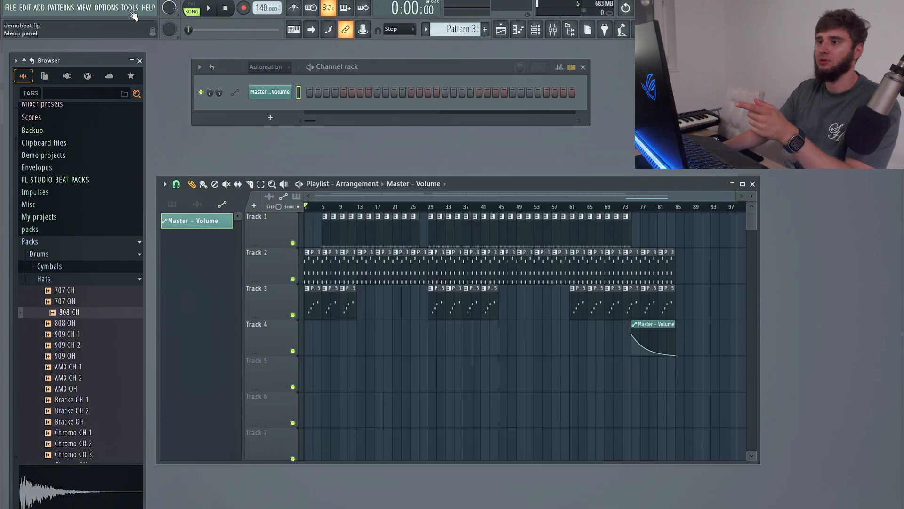
Step: In the file settings, choose Very frequently (every minute & before risky operations) for the backup autosave
{"action": "left_click", "coordinate": [106, 8]}
{"action": "left_click", "coordinate": [116, 55]}
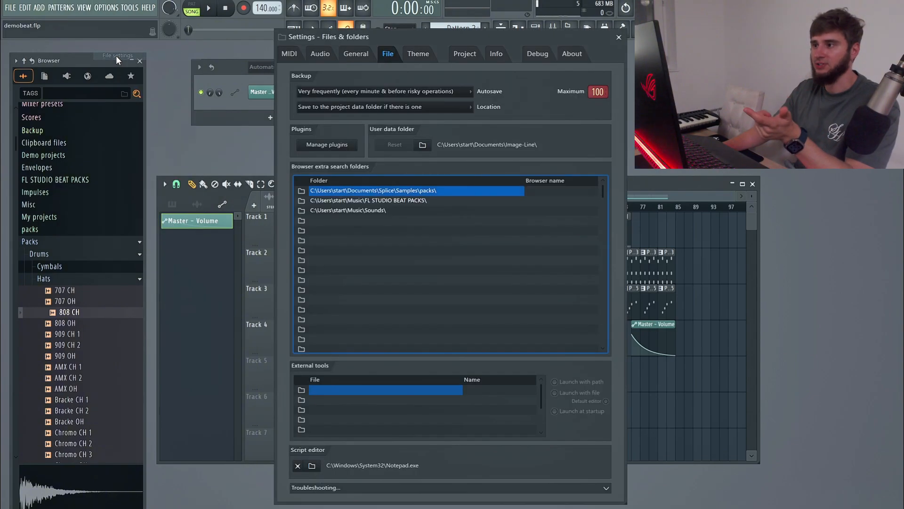
{"action": "left_click", "coordinate": [322, 94]}
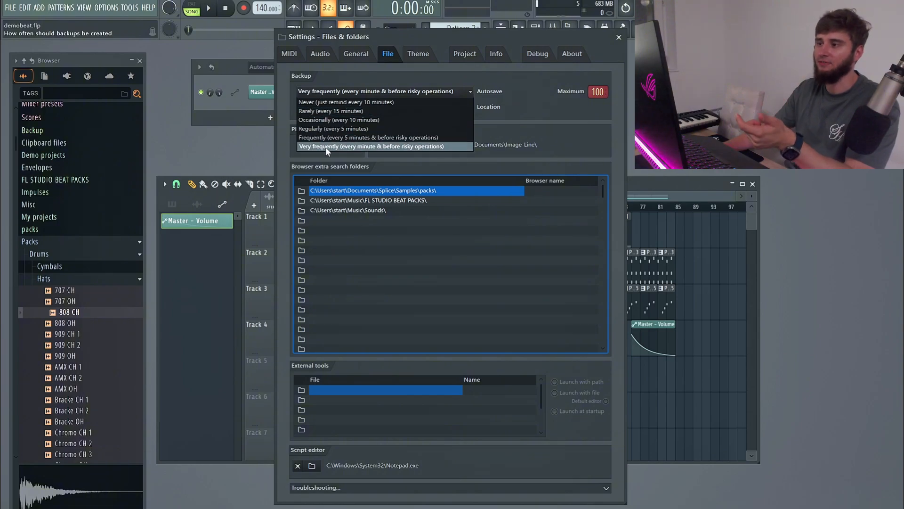
{"action": "left_click", "coordinate": [443, 146]}
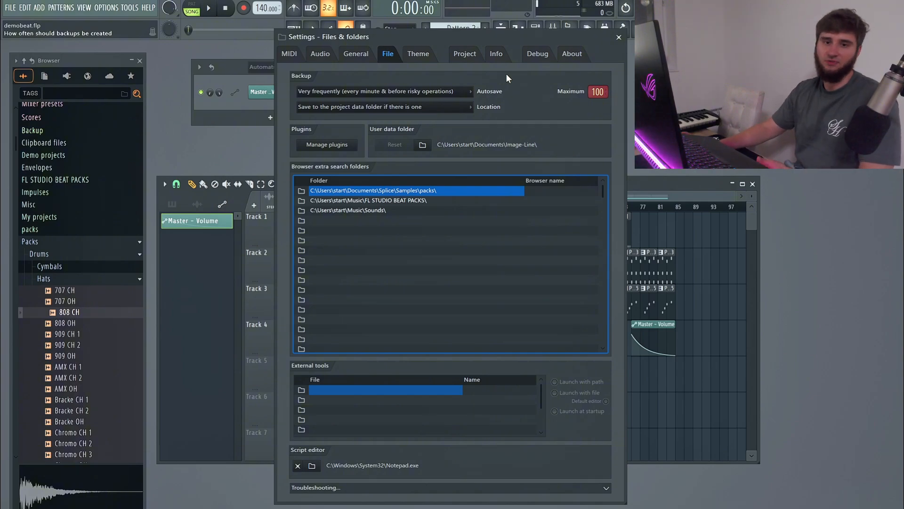
{"action": "left_click", "coordinate": [383, 92]}
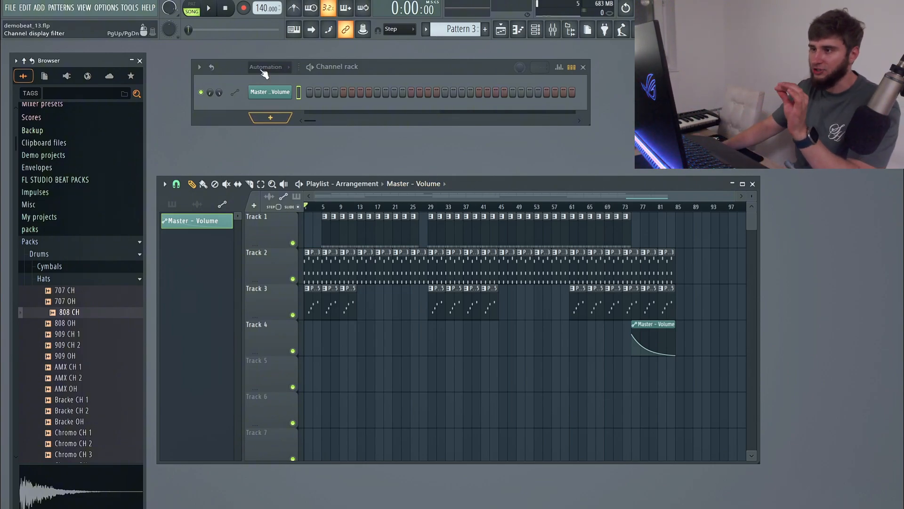
Step: Show all channels in the Channel rack and save the project as a new version
{"action": "left_click", "coordinate": [277, 79]}
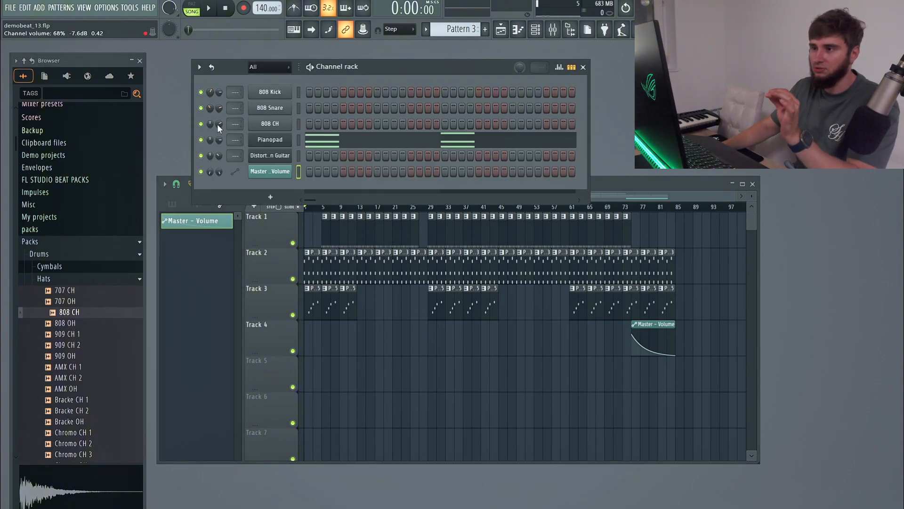
{"action": "key", "text": "ctrl+n"}
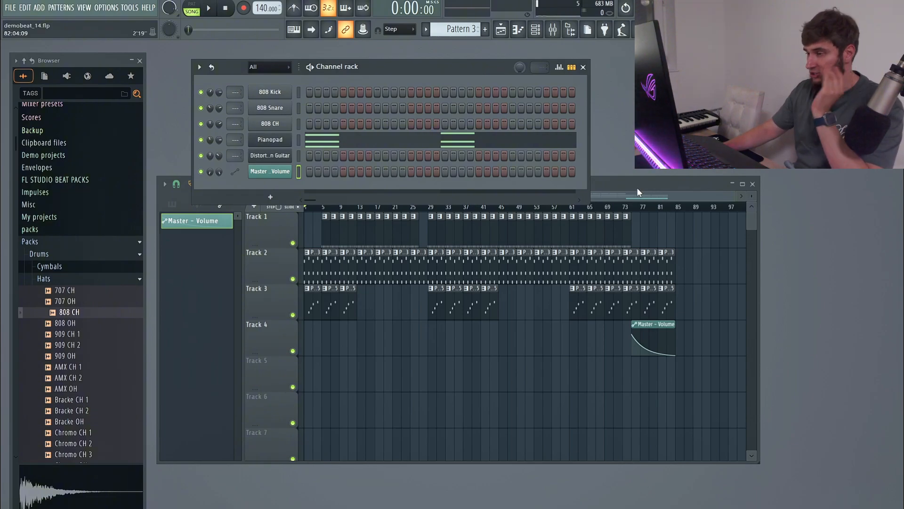
Step: Move the Playlist below the Channel rack and set up an MP3 export named demobeat_14 in the demobeat project folder
{"action": "left_click_drag", "start_coordinate": [637, 187], "coordinate": [652, 227]}
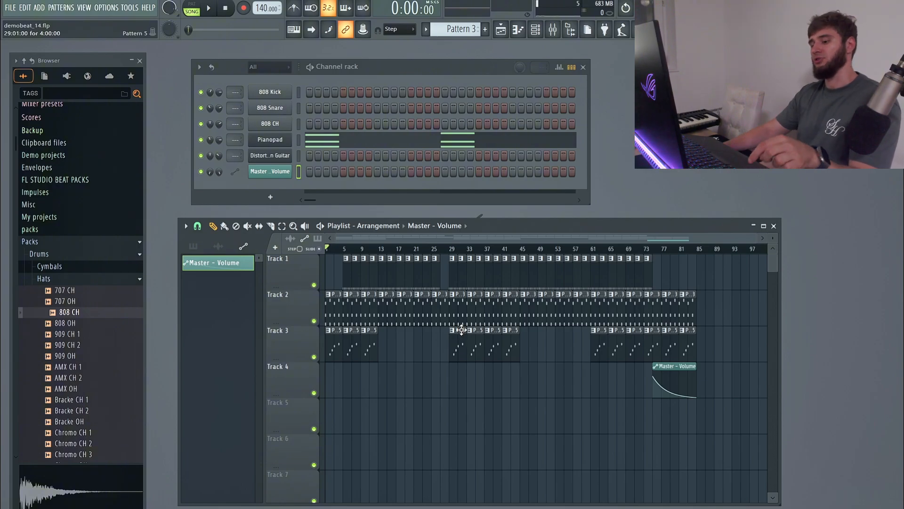
{"action": "left_click", "coordinate": [10, 8]}
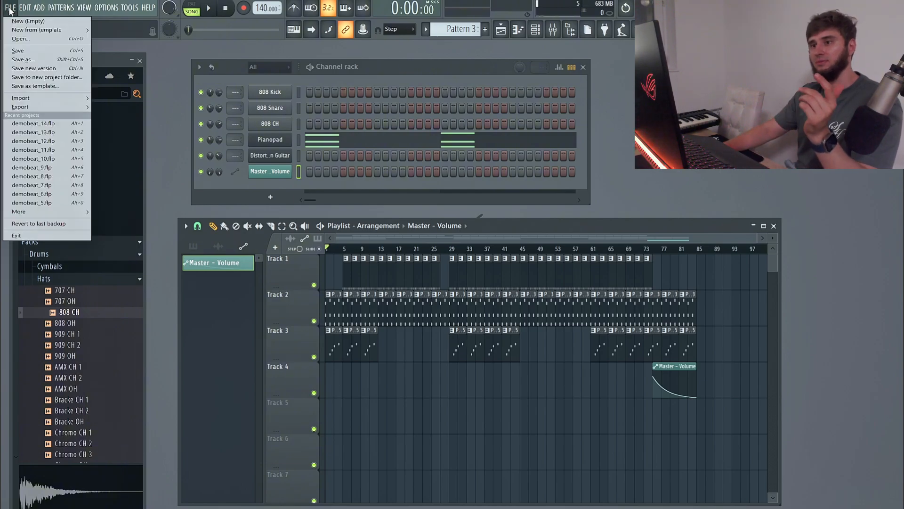
{"action": "mouse_move", "coordinate": [29, 110]}
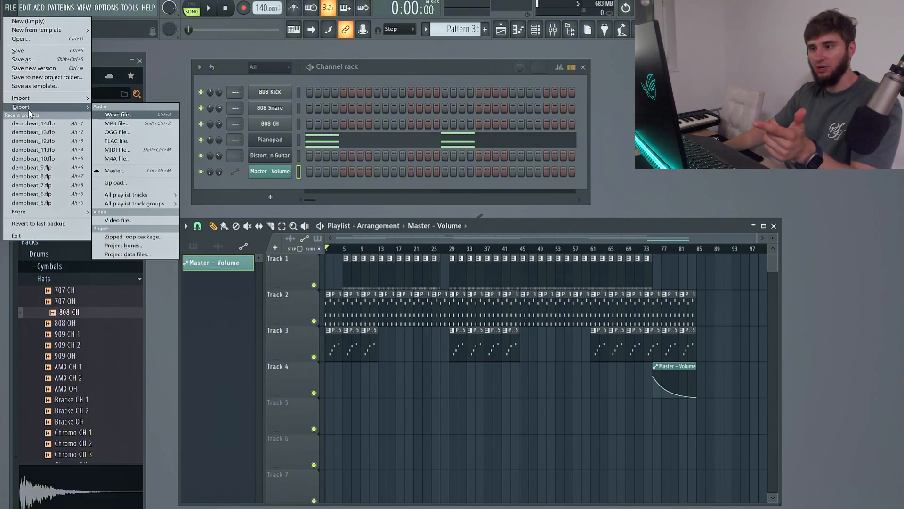
{"action": "left_click", "coordinate": [118, 124]}
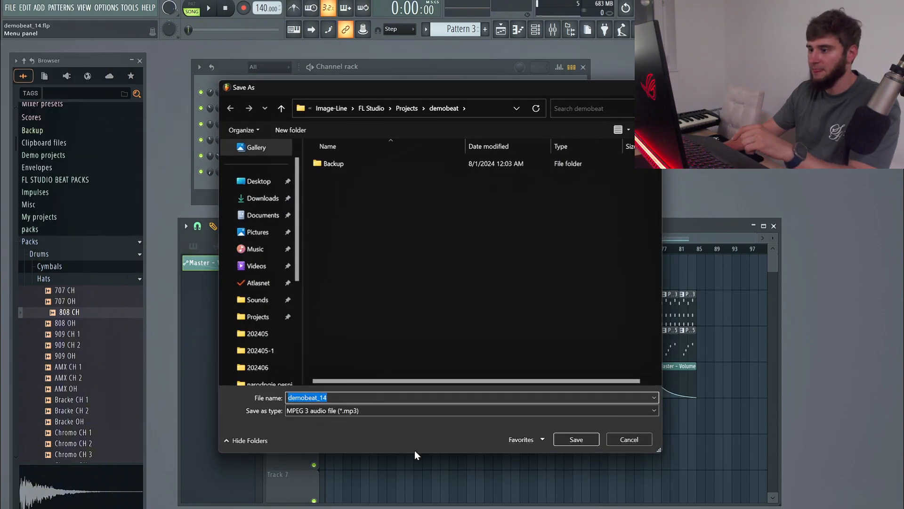
{"action": "left_click", "coordinate": [577, 439]}
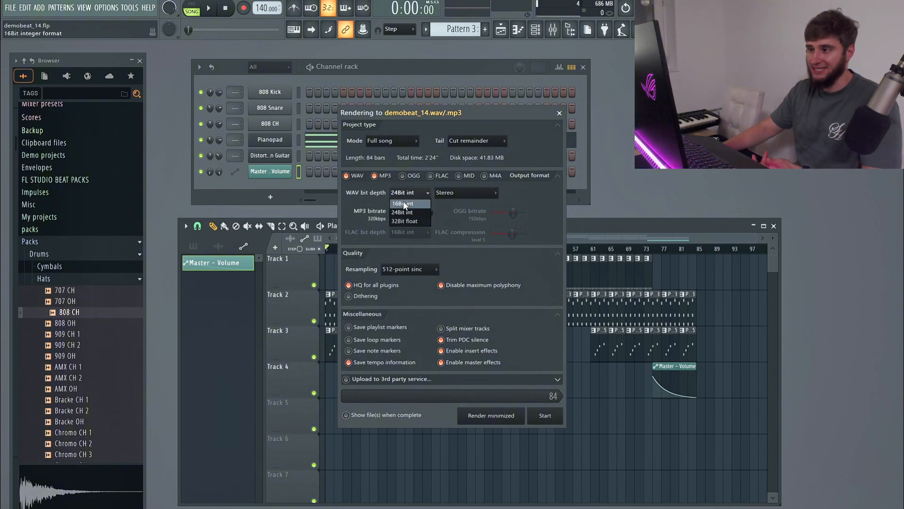
Step: Select 24Bit int as the WAV bit depth, turn WAV output off to keep only MP3, and start rendering the full song
{"action": "left_click", "coordinate": [400, 211]}
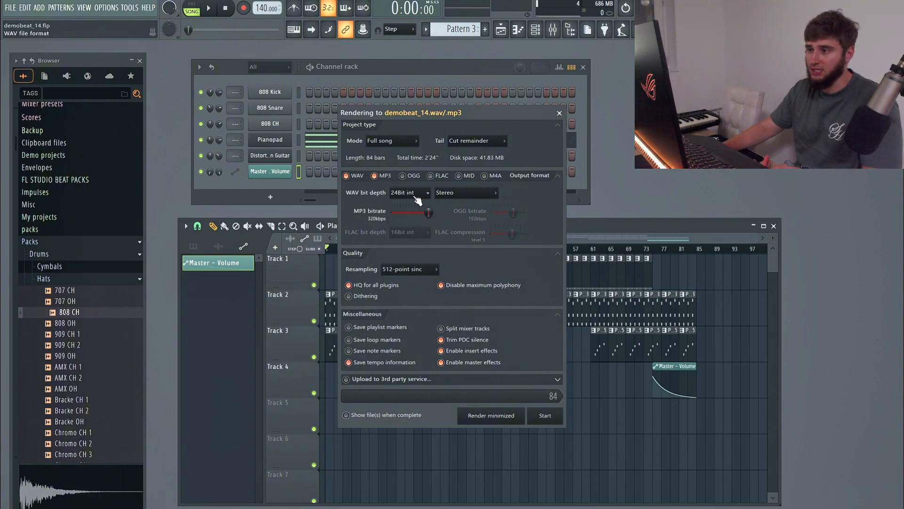
{"action": "left_click", "coordinate": [358, 176]}
{"action": "left_click", "coordinate": [383, 178]}
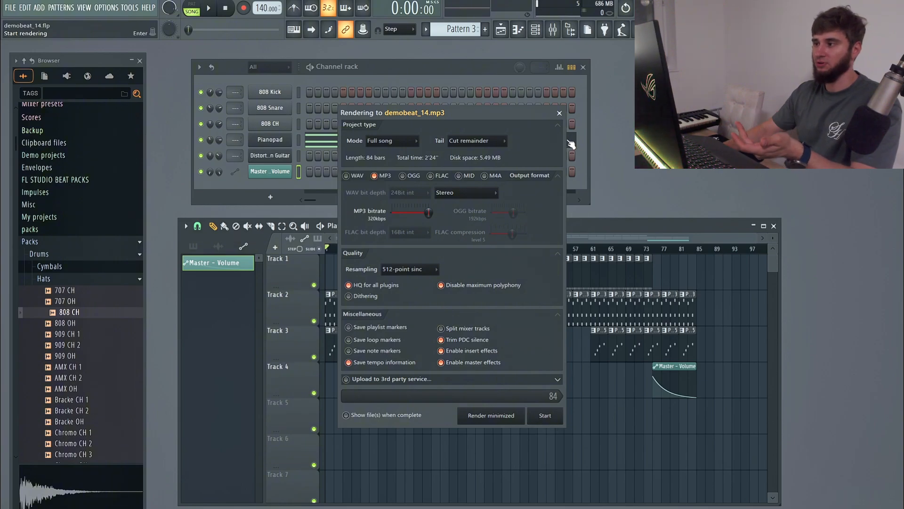
{"action": "left_click", "coordinate": [547, 417]}
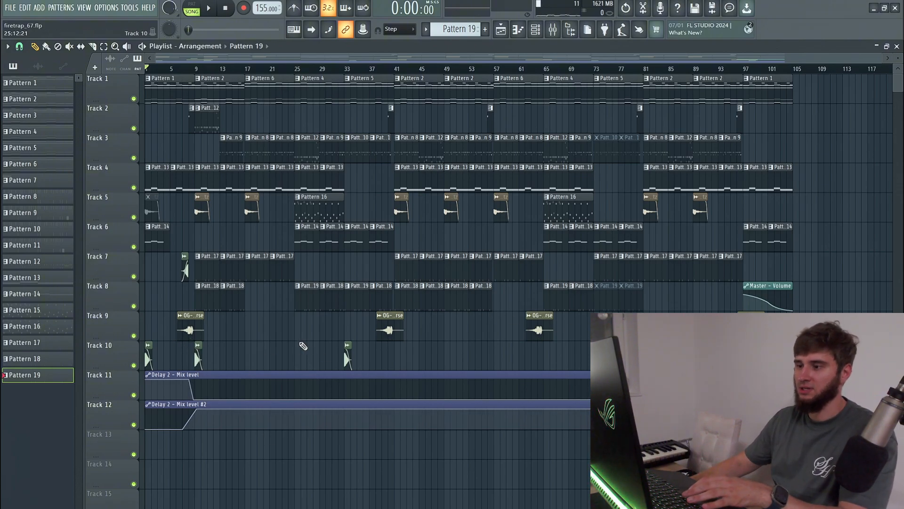
Step: Play the firetrap_67 arrangement, jumping to bar 33 and to bar 41 to hear how its sections change
{"action": "left_click", "coordinate": [216, 13]}
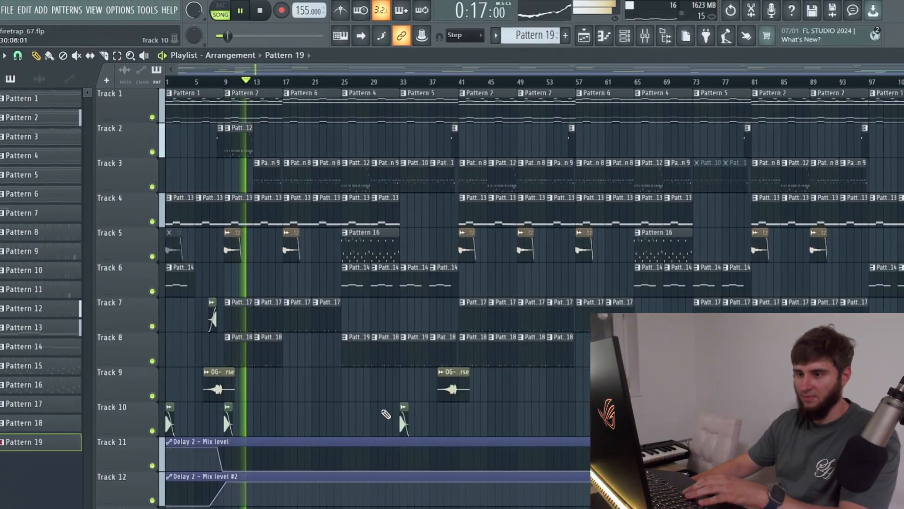
{"action": "scroll", "coordinate": [272, 90], "scroll_direction": "up", "scroll_amount": 2}
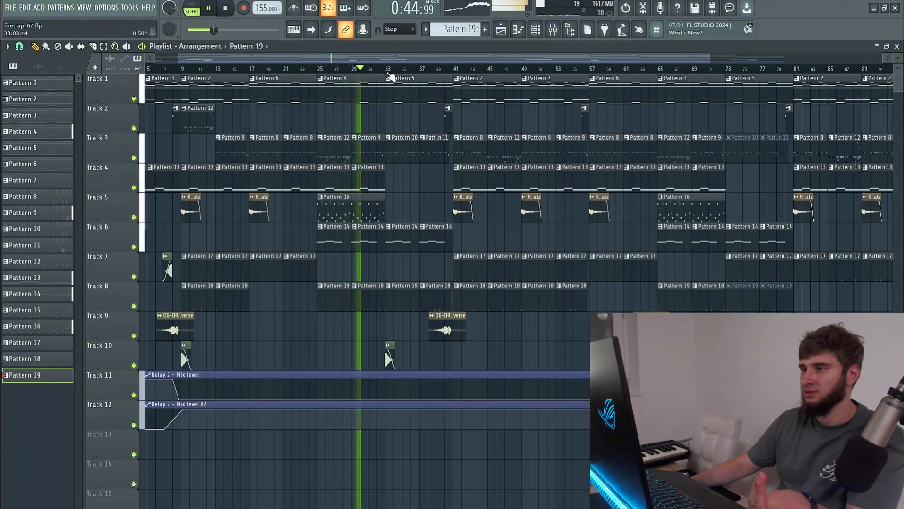
{"action": "left_click", "coordinate": [389, 70]}
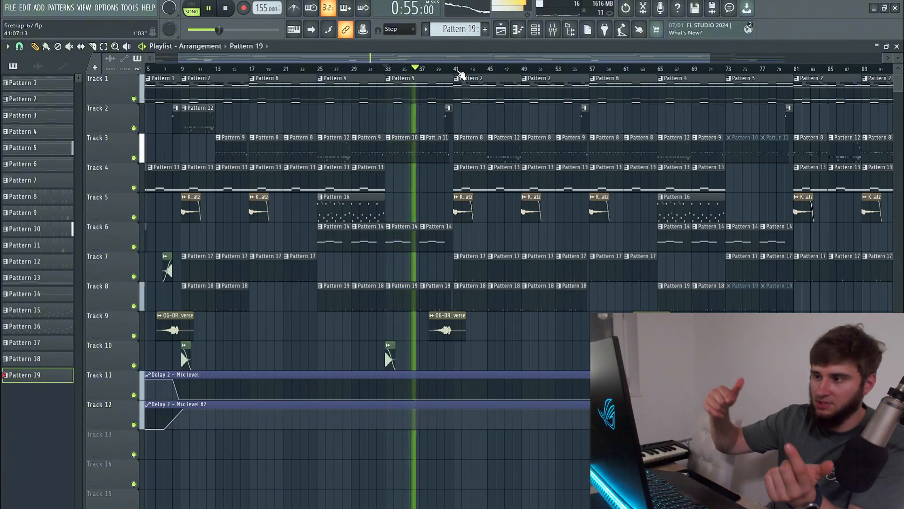
{"action": "left_click", "coordinate": [455, 71]}
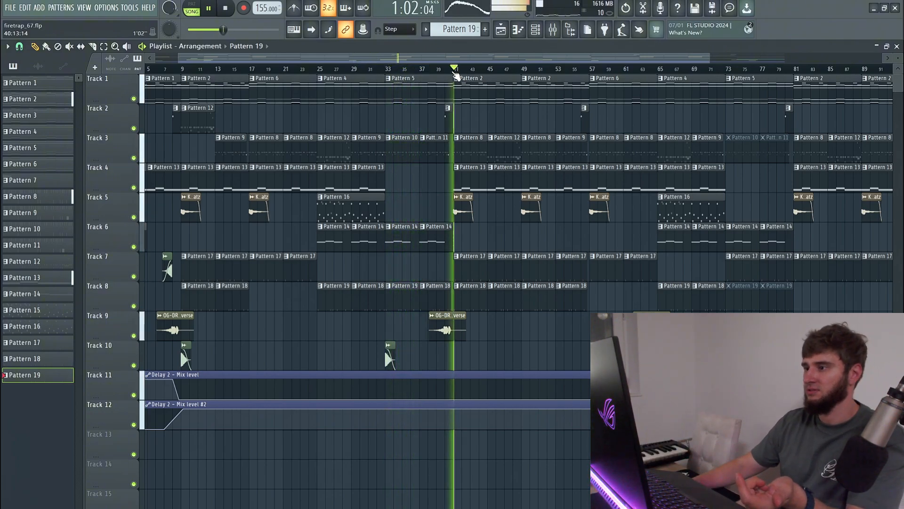
{"action": "scroll", "coordinate": [456, 75], "scroll_direction": "down", "scroll_amount": 2}
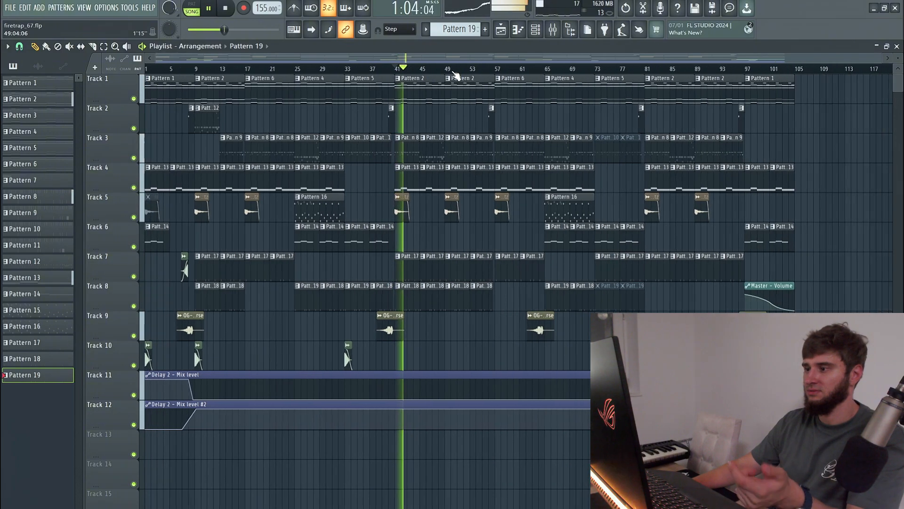
Step: Move the playhead to about bar 96 and play the song's ending to hear its Master volume fade-out
{"action": "key", "text": "space"}
{"action": "left_click", "coordinate": [737, 69]}
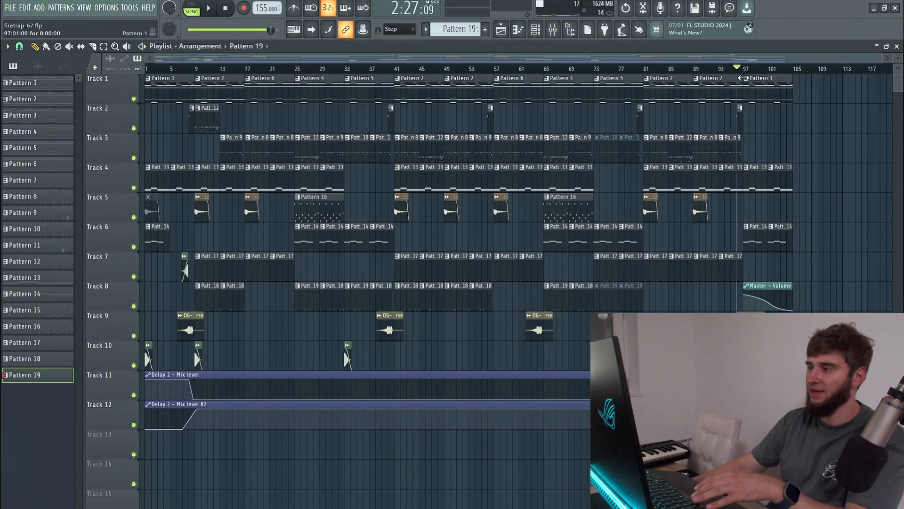
{"action": "key", "text": "space"}
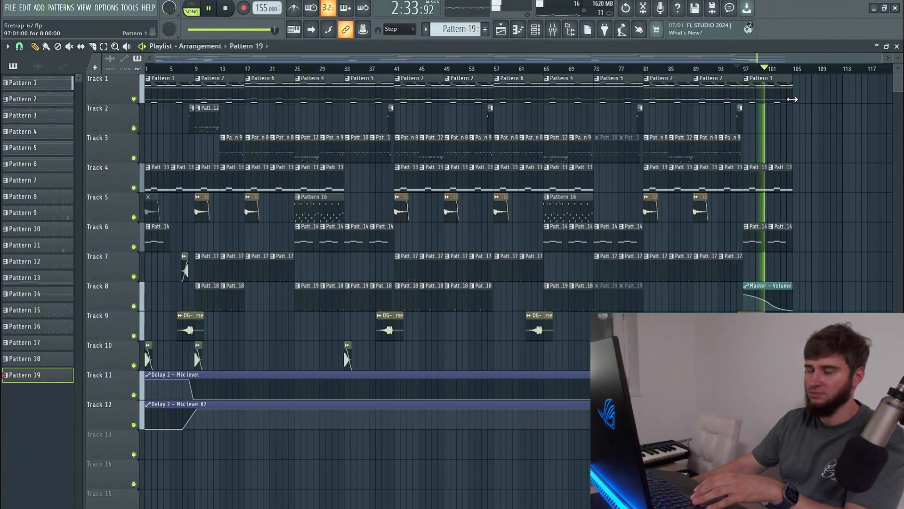
{"action": "key", "text": "space"}
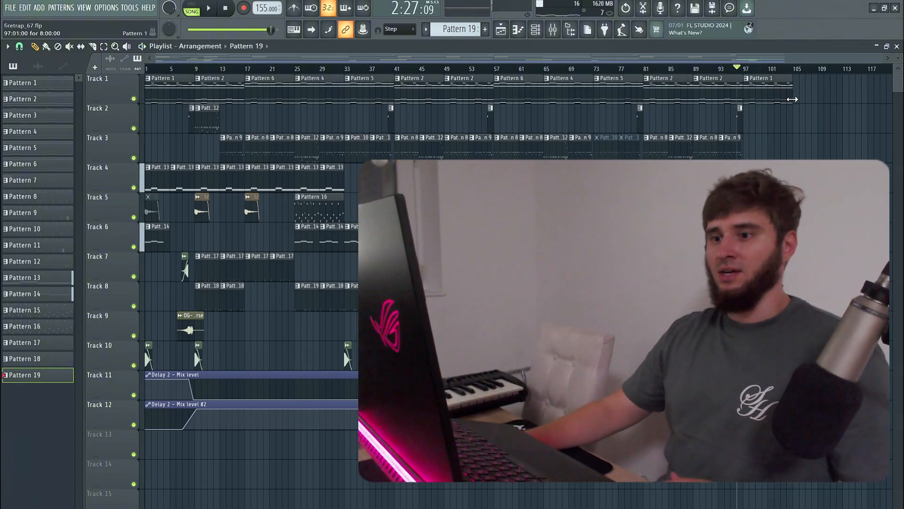